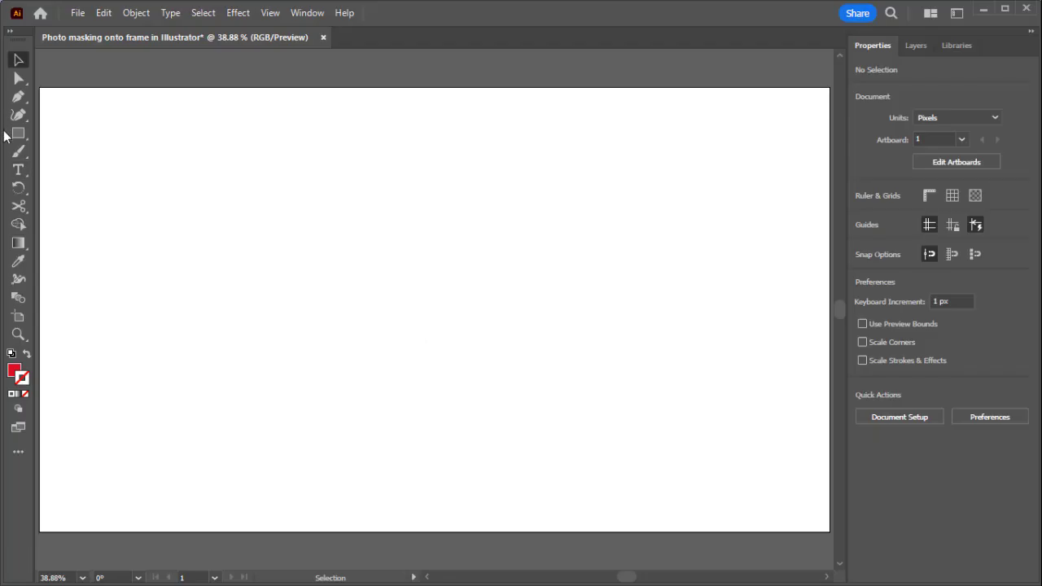
- Draw a red rectangle 100 px wide and 150 px tall near the middle of the artboard
{"action": "left_click", "coordinate": [18, 133]}
{"action": "left_click", "coordinate": [358, 299]}
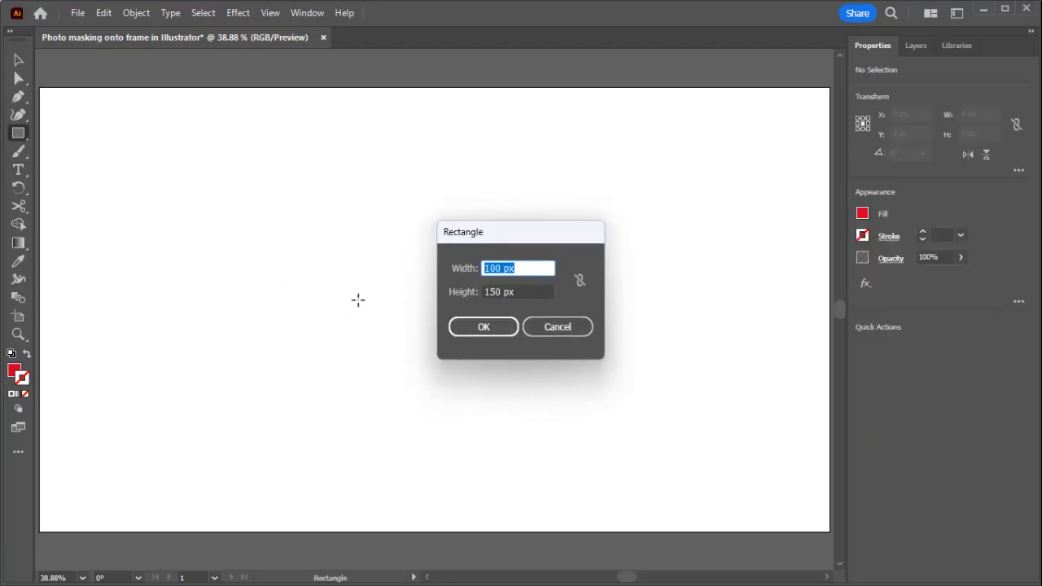
{"action": "left_click", "coordinate": [533, 289]}
{"action": "left_click", "coordinate": [519, 262]}
{"action": "left_click", "coordinate": [483, 327]}
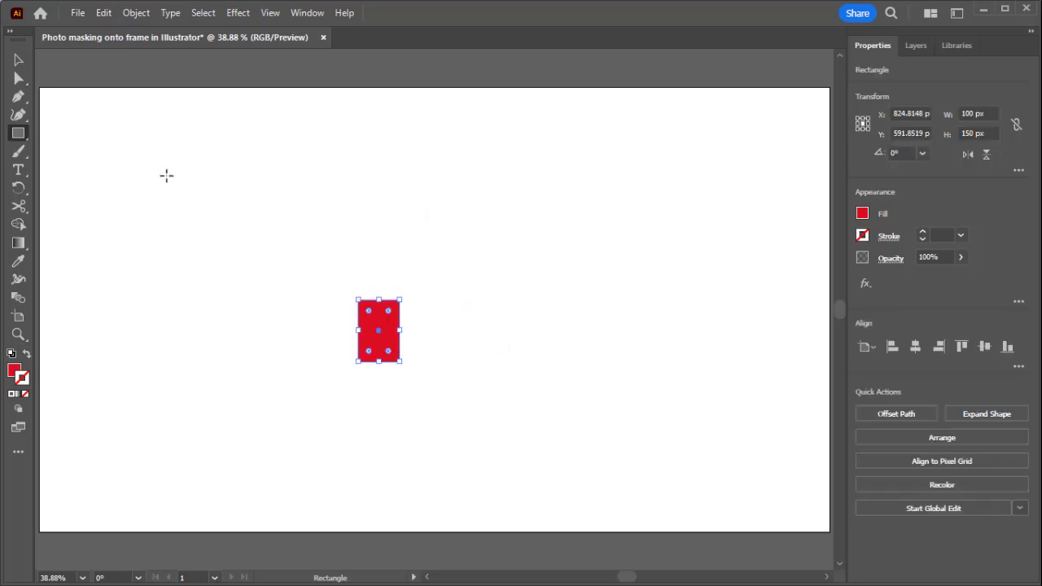
{"action": "left_click", "coordinate": [18, 60]}
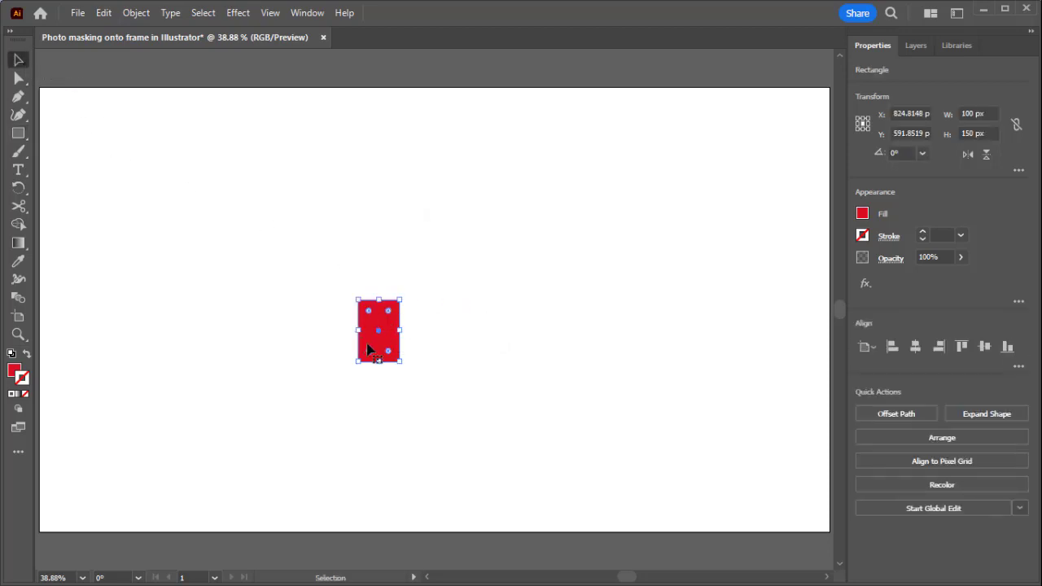
- Duplicate the rectangle sideways three times, making a row of four evenly spaced copies
{"action": "mouse_move", "coordinate": [367, 350]}
{"action": "left_mouse_down"}
{"action": "mouse_move", "coordinate": [224, 298]}
{"action": "mouse_move", "coordinate": [279, 301]}
{"action": "left_mouse_up"}
{"action": "key", "text": "ctrl+d"}
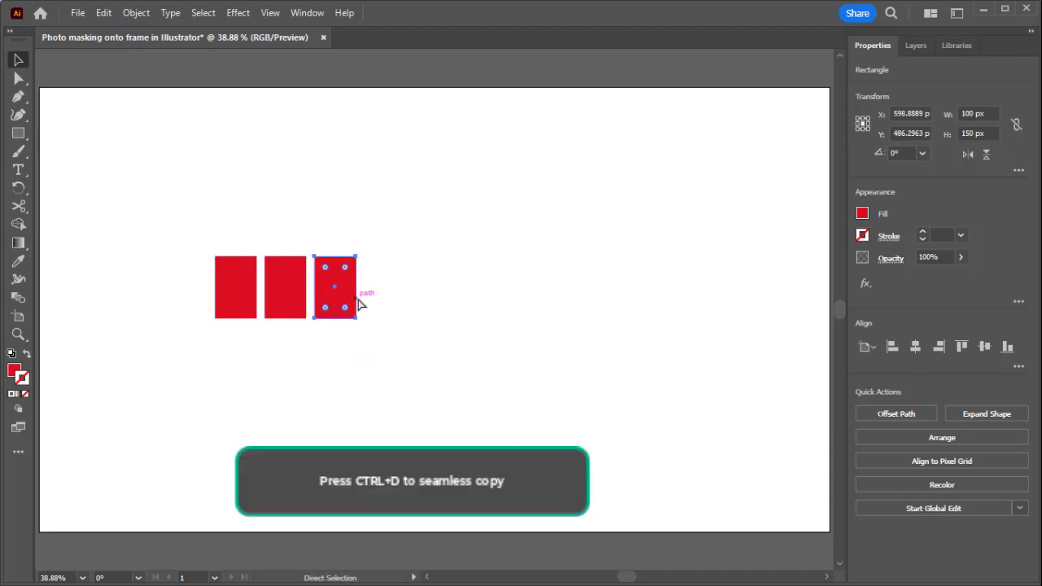
{"action": "key", "text": "ctrl+d"}
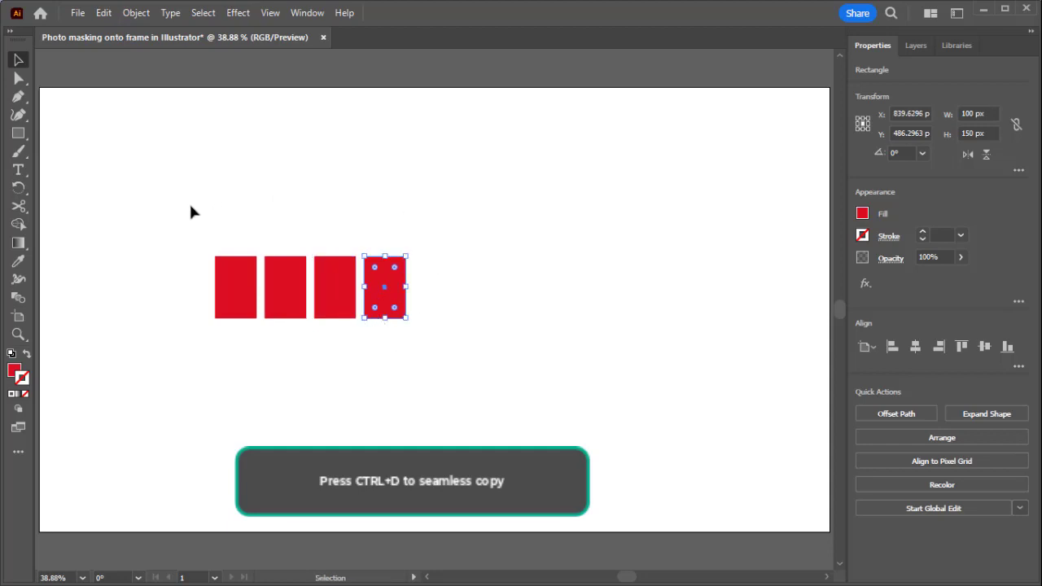
- Vertically centre all four rectangles on the artboard, aligned to the artboard
{"action": "left_click_drag", "start_coordinate": [183, 224], "coordinate": [497, 298]}
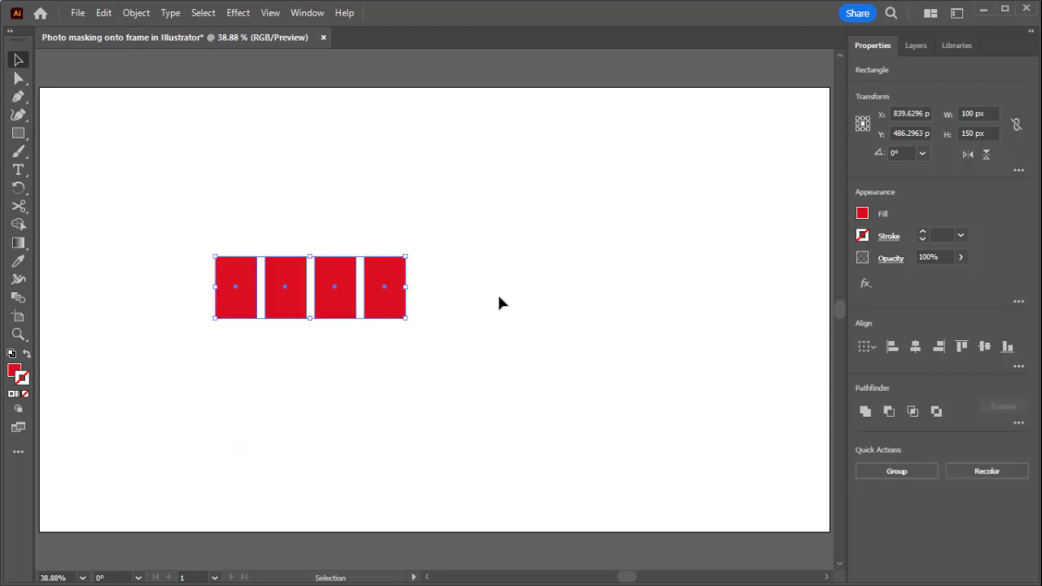
{"action": "left_click", "coordinate": [1018, 367]}
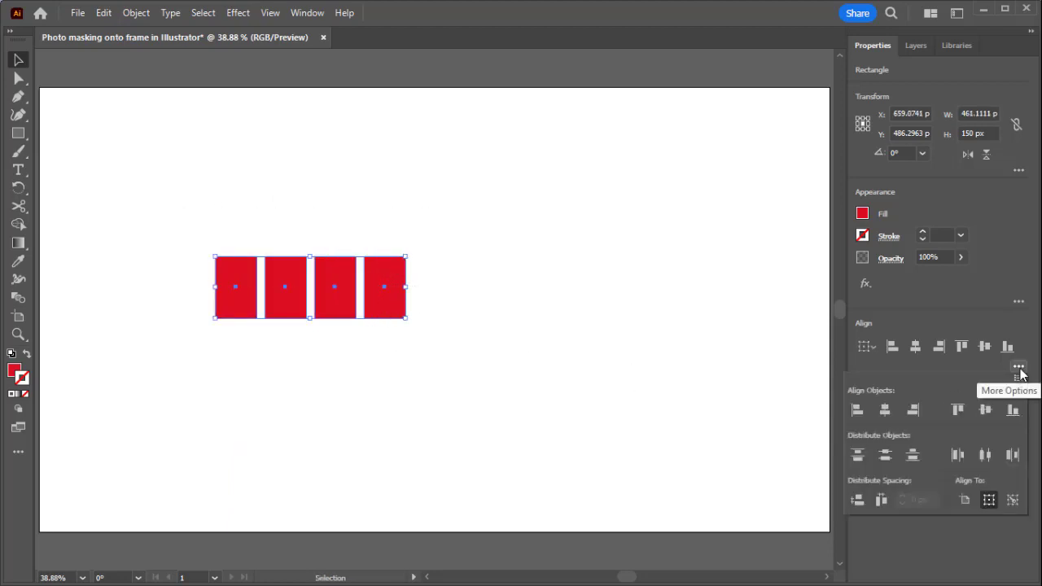
{"action": "left_click", "coordinate": [964, 500]}
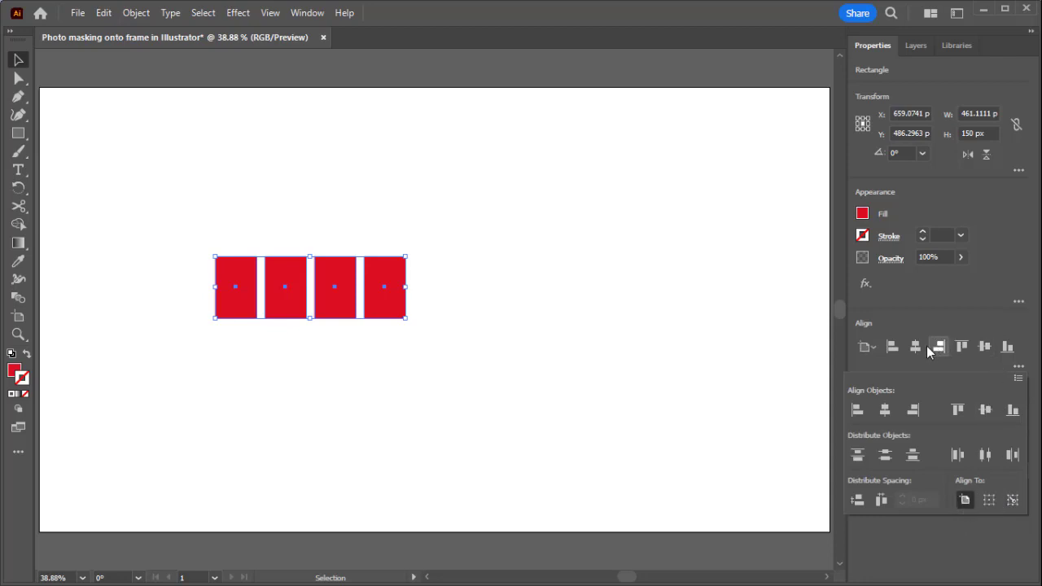
{"action": "left_click", "coordinate": [985, 347]}
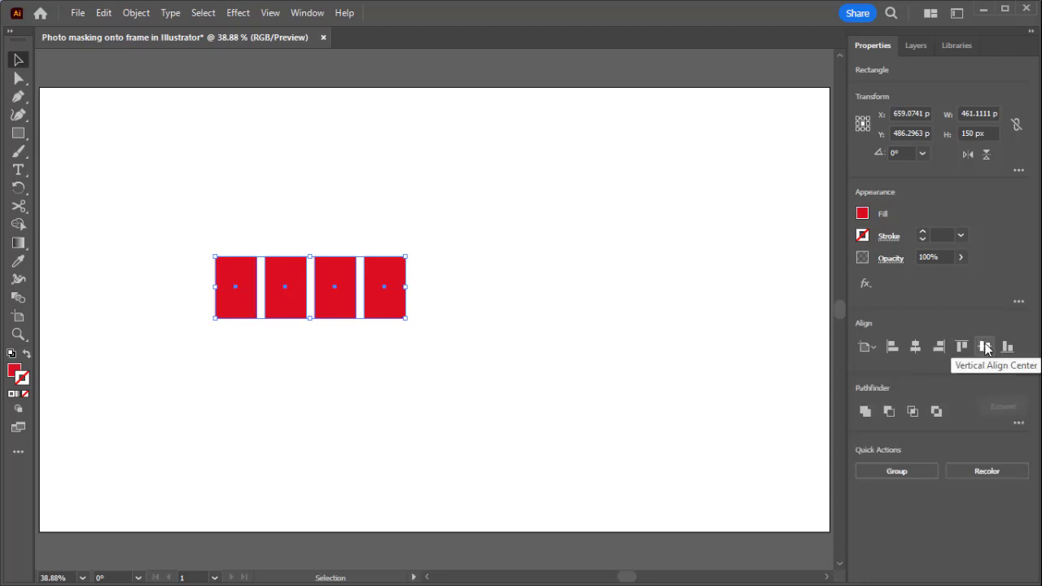
{"action": "left_click", "coordinate": [986, 347]}
- Lengthen the right three rectangles into bars that grow taller toward the right
{"action": "left_click", "coordinate": [473, 313]}
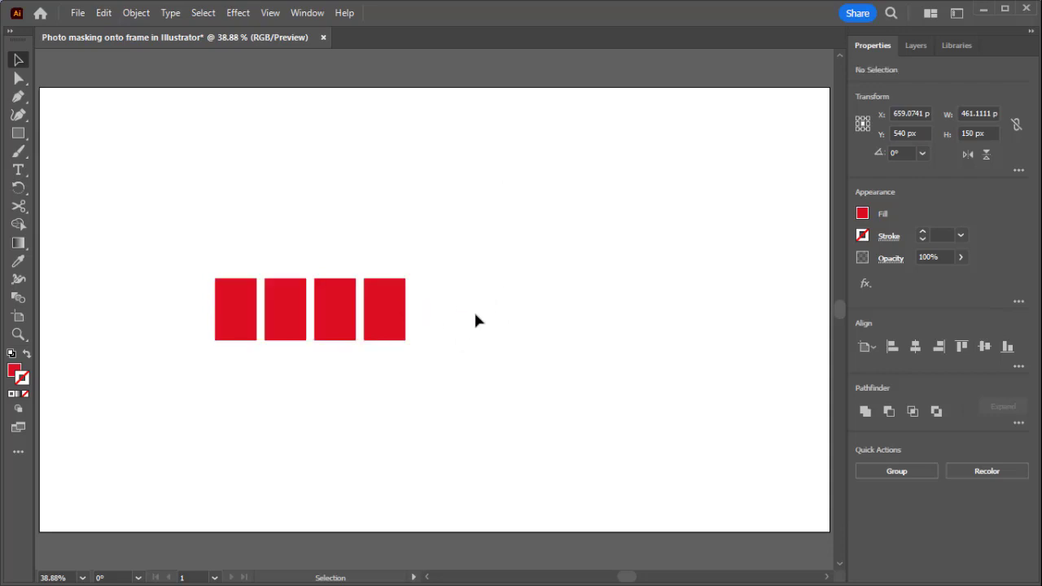
{"action": "left_click", "coordinate": [388, 323]}
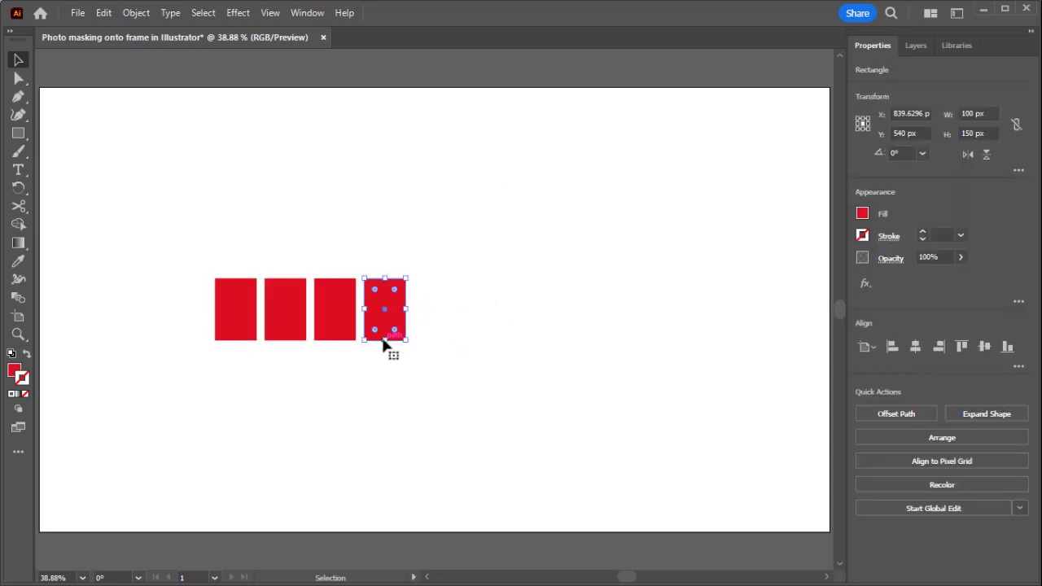
{"action": "left_click_drag", "start_coordinate": [386, 343], "coordinate": [384, 513]}
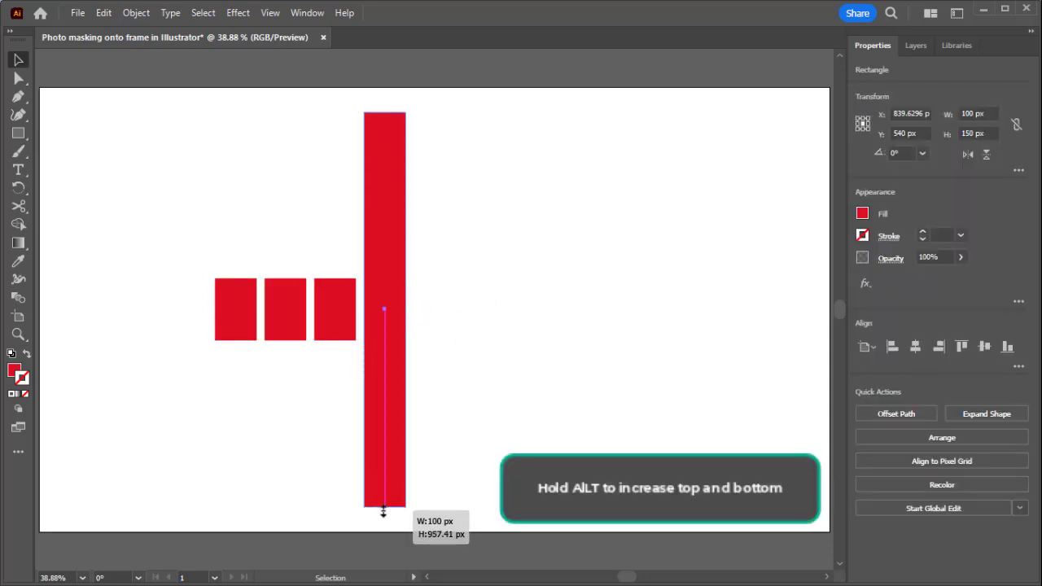
{"action": "left_click", "coordinate": [334, 336]}
{"action": "left_click_drag", "start_coordinate": [336, 343], "coordinate": [336, 445]}
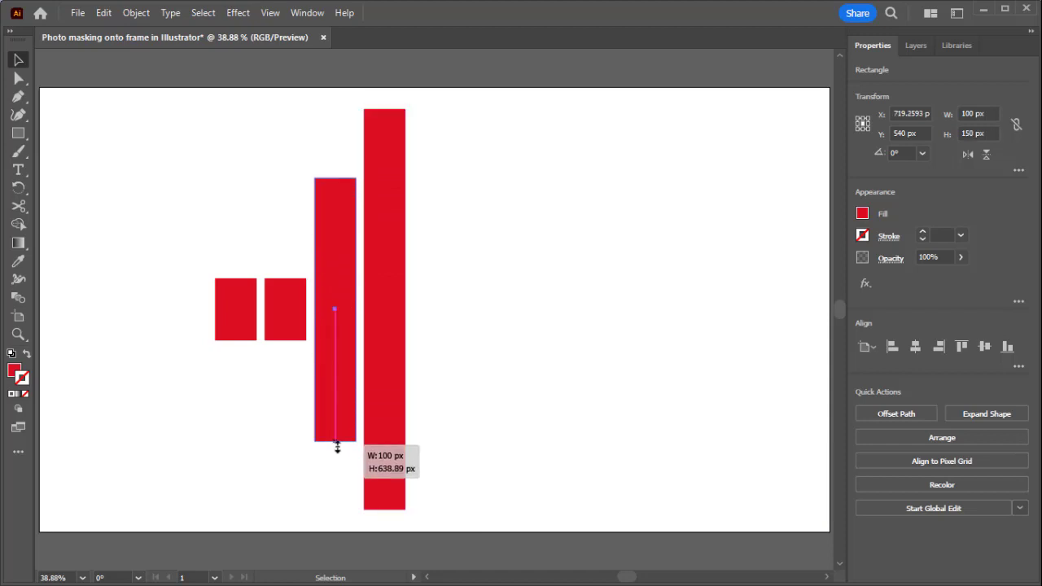
{"action": "left_click", "coordinate": [286, 330]}
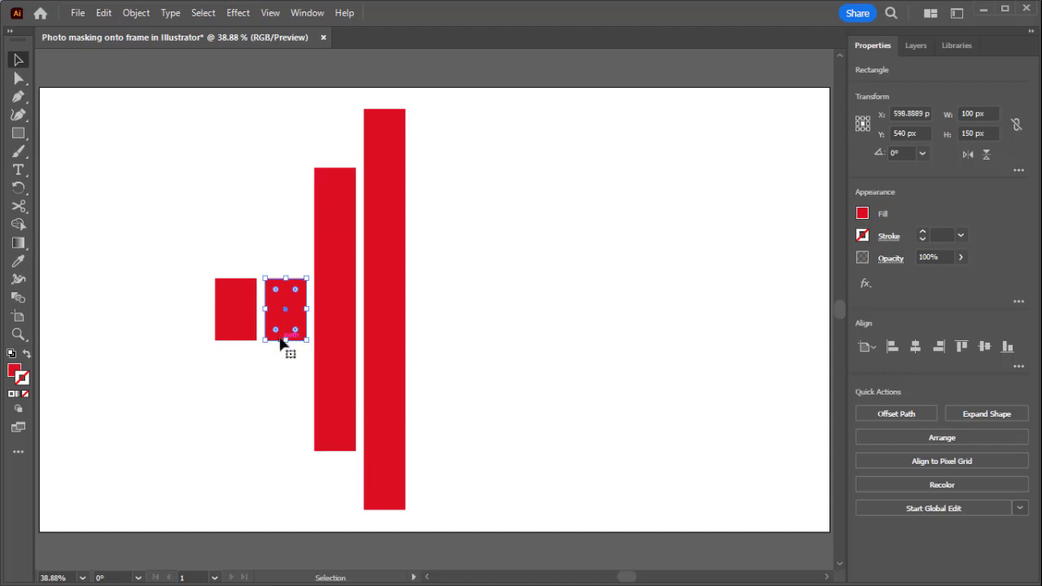
{"action": "left_click_drag", "start_coordinate": [285, 340], "coordinate": [287, 410]}
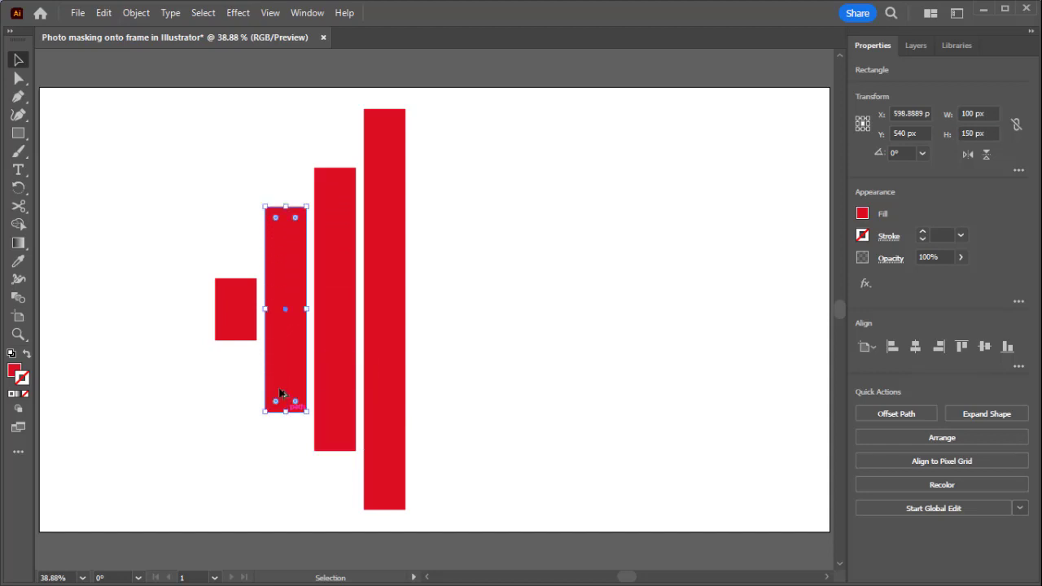
- Copy the three left shapes to the right and rotate them 180° to mirror them
{"action": "left_click", "coordinate": [333, 391], "text": "shift"}
{"action": "left_click_drag", "start_coordinate": [330, 381], "coordinate": [530, 386]}
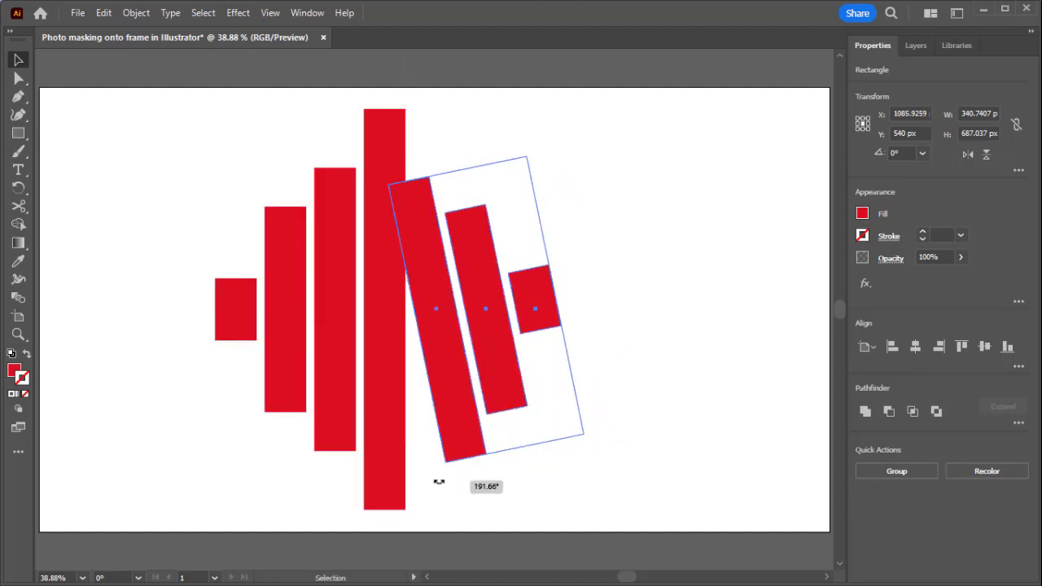
{"action": "left_click_drag", "start_coordinate": [560, 162], "coordinate": [423, 480]}
{"action": "left_click", "coordinate": [613, 326]}
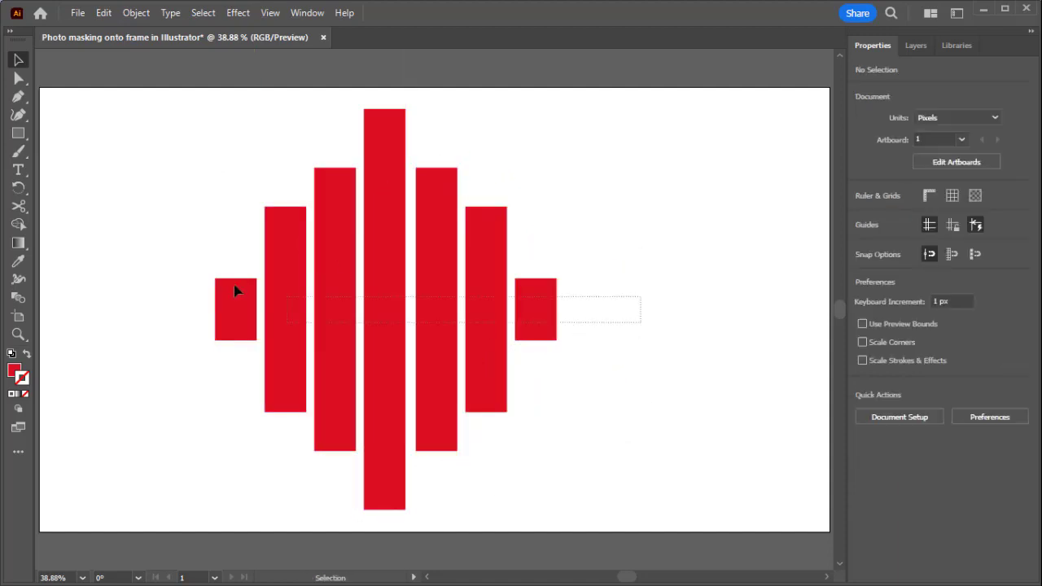
- Distribute horizontal space evenly across all seven red bars, aligned to the selection
{"action": "left_click_drag", "start_coordinate": [640, 319], "coordinate": [203, 272]}
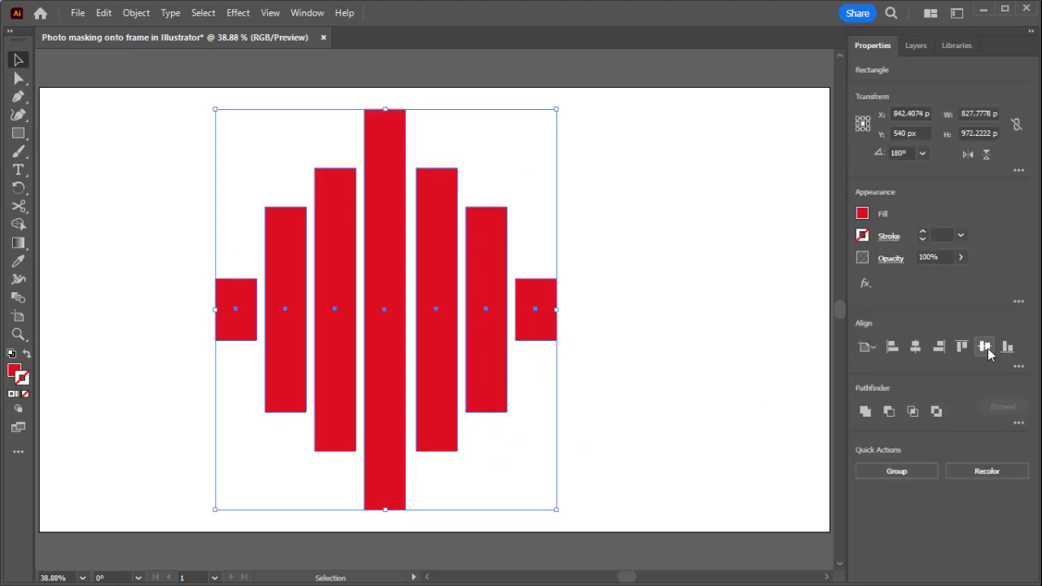
{"action": "left_click", "coordinate": [1018, 368]}
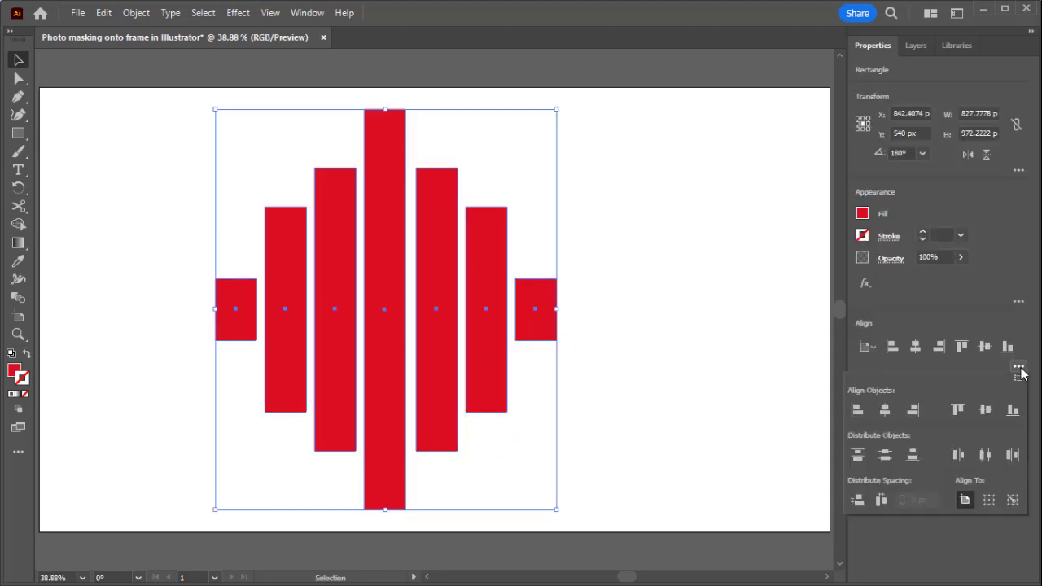
{"action": "left_click", "coordinate": [988, 501]}
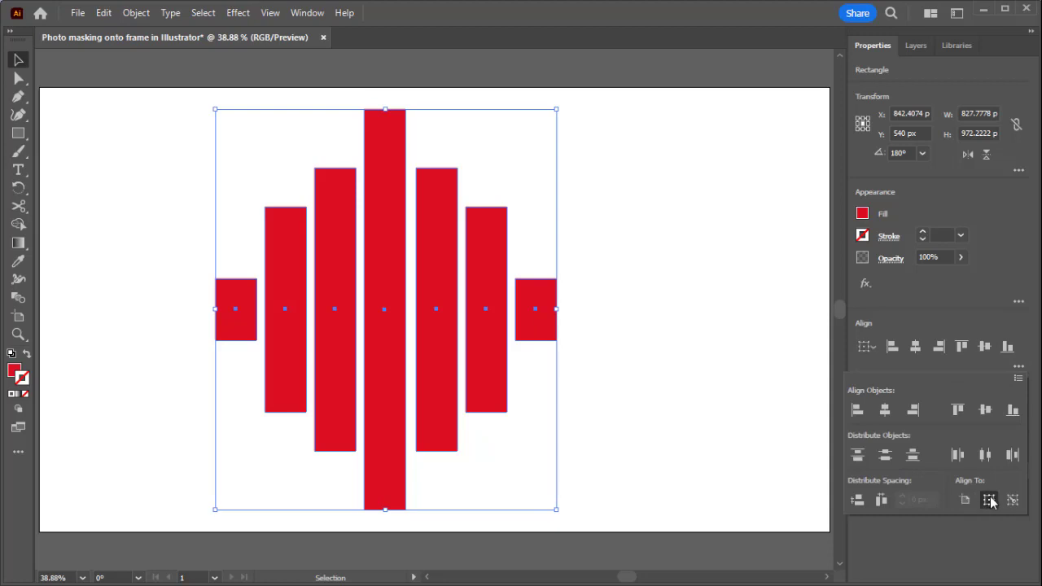
{"action": "left_click", "coordinate": [884, 501]}
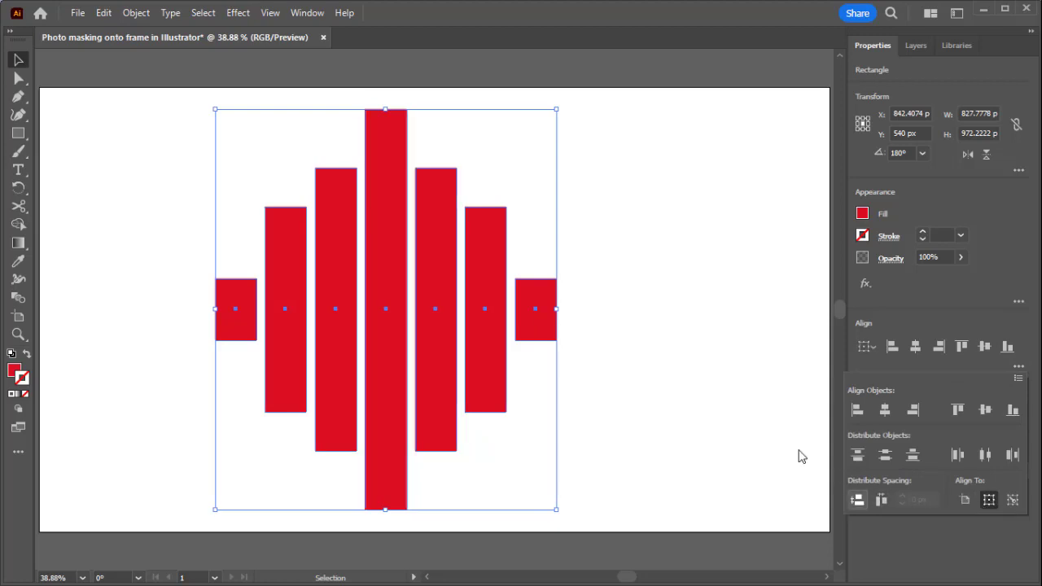
{"action": "left_click", "coordinate": [515, 345]}
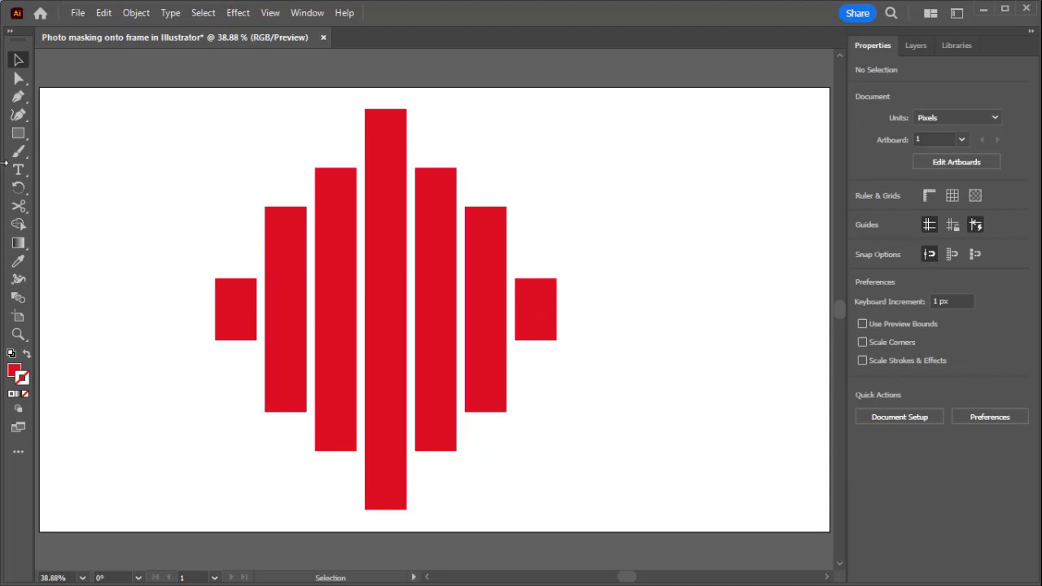
- Set the stroke colour to white and the fill to none
{"action": "double_click", "coordinate": [25, 377]}
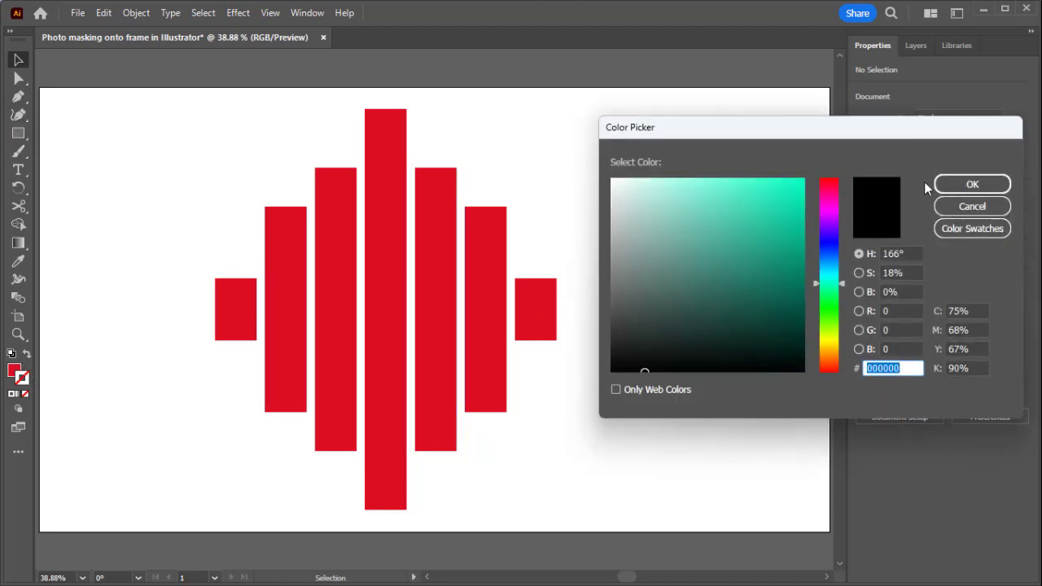
{"action": "left_click_drag", "start_coordinate": [669, 208], "coordinate": [587, 149]}
{"action": "left_click", "coordinate": [976, 192]}
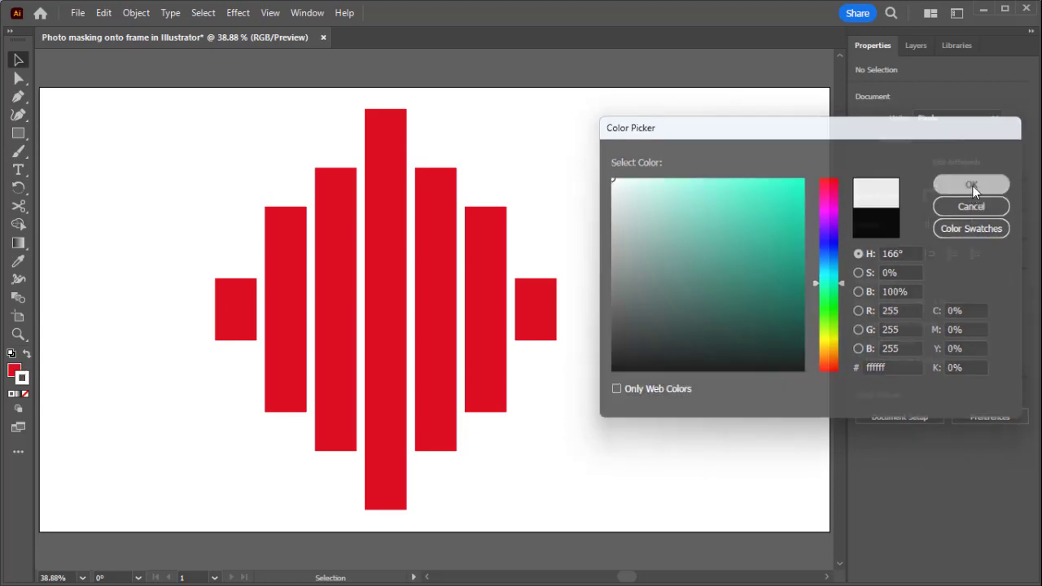
{"action": "left_click", "coordinate": [26, 358]}
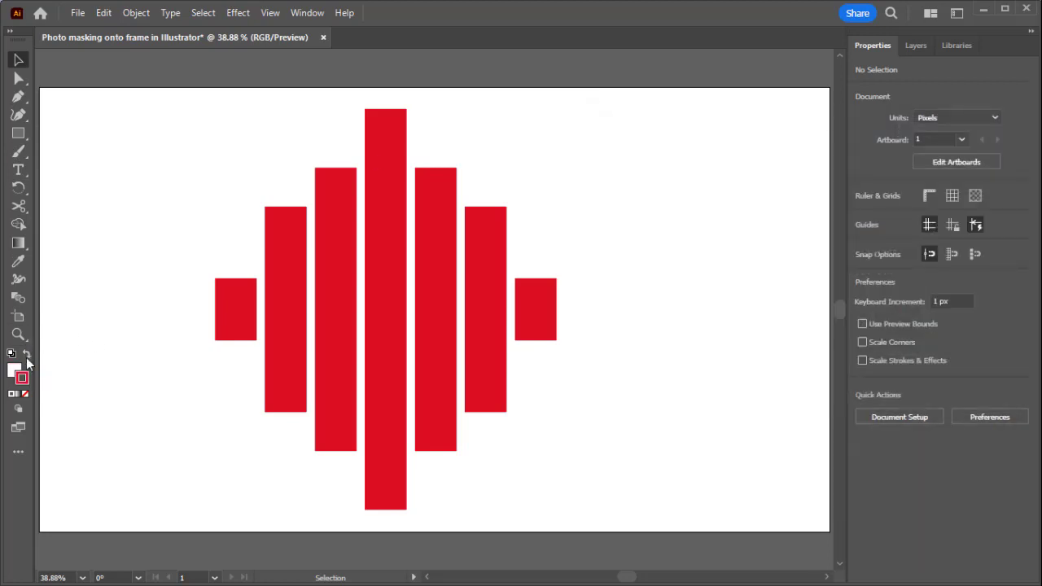
{"action": "left_click", "coordinate": [26, 358]}
{"action": "left_click", "coordinate": [13, 371]}
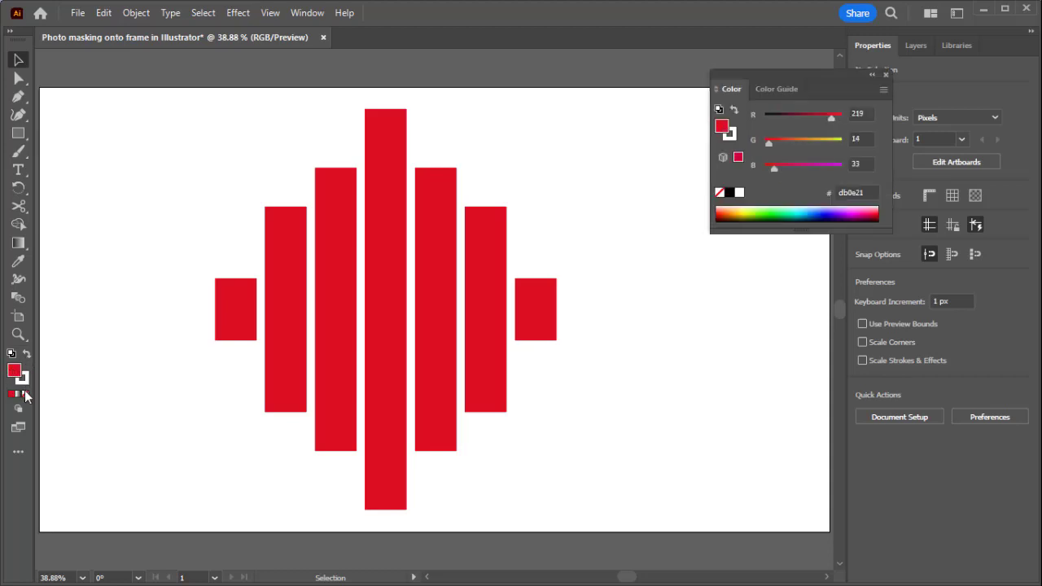
{"action": "left_click", "coordinate": [25, 395]}
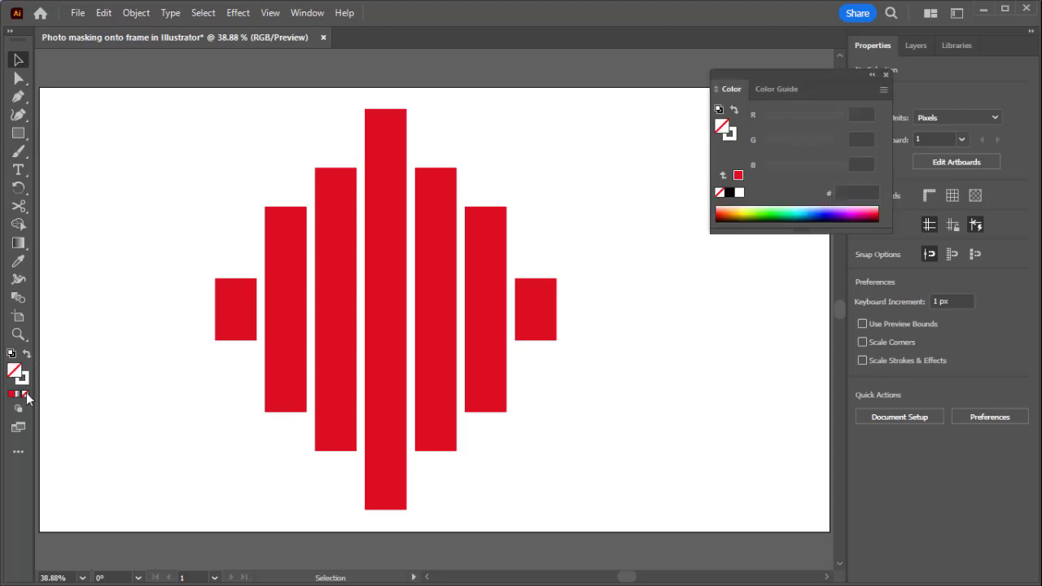
{"action": "left_click", "coordinate": [886, 74]}
- Create a 100 × 70 px rectangle with the Rectangle dialog
{"action": "left_click", "coordinate": [18, 133]}
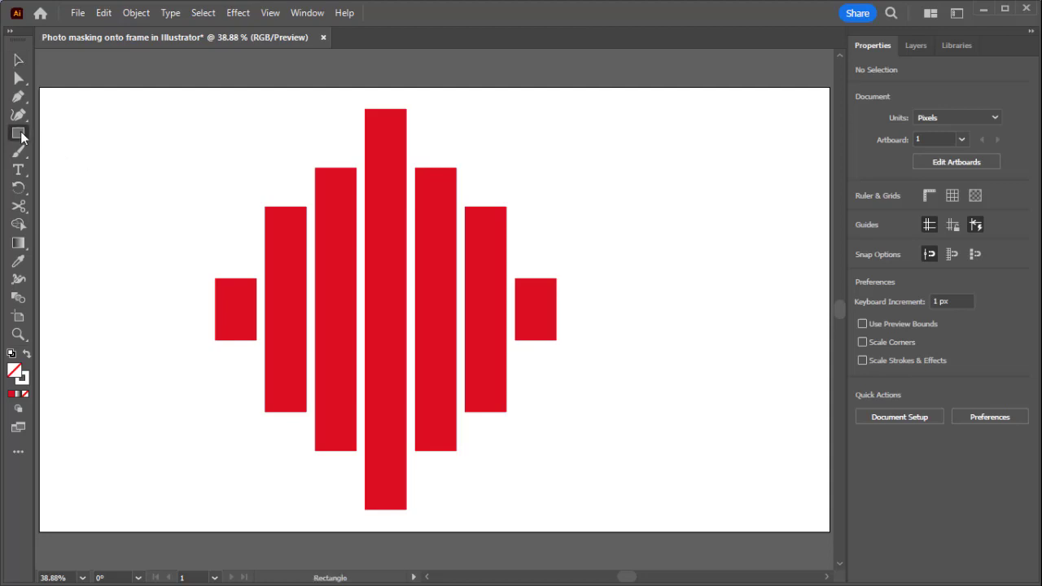
{"action": "left_click", "coordinate": [202, 172]}
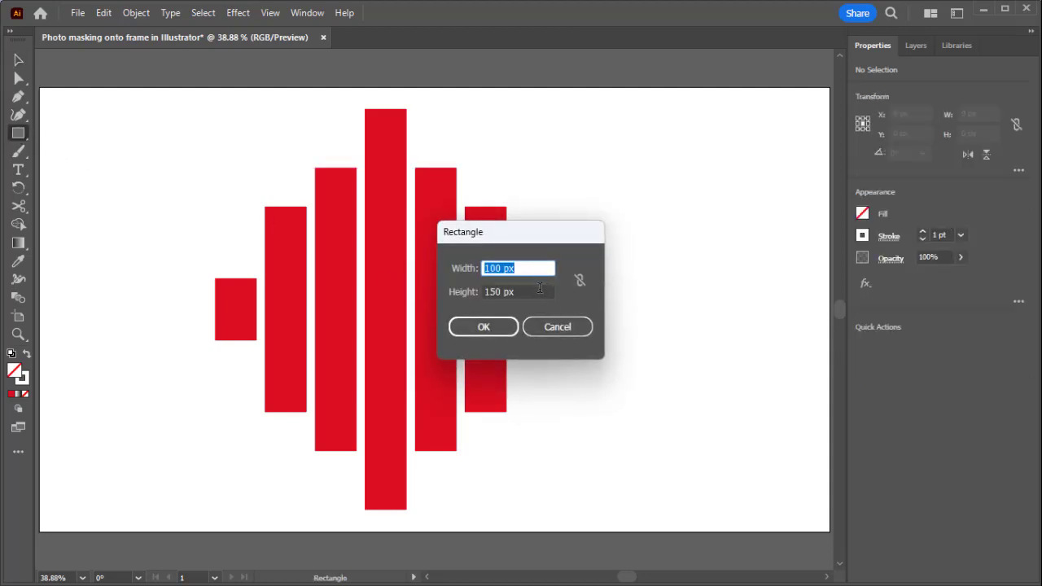
{"action": "left_click", "coordinate": [539, 295]}
{"action": "key", "text": "ctrl+a"}
{"action": "type", "text": "7"}
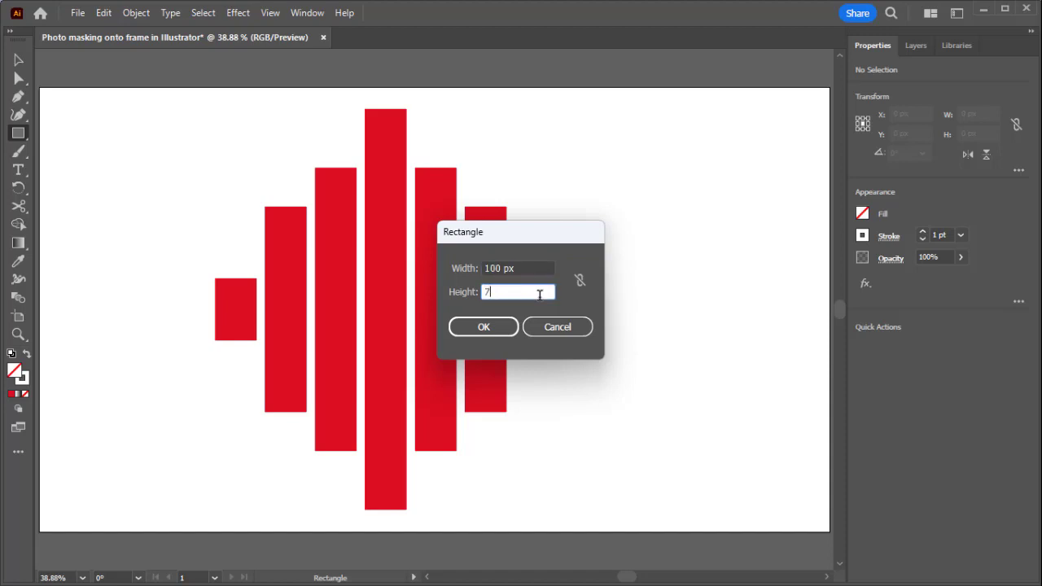
{"action": "left_click", "coordinate": [488, 326]}
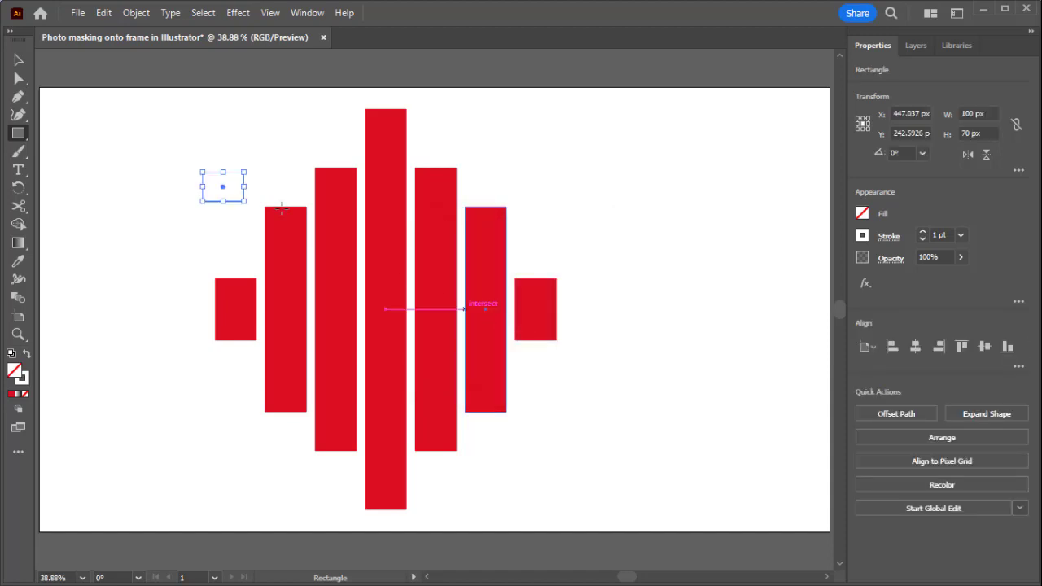
- Move the empty rectangle over the short bar's top and make it white with no outline
{"action": "scroll", "coordinate": [191, 155], "scroll_direction": "up", "scroll_amount": 4}
{"action": "left_click", "coordinate": [18, 59]}
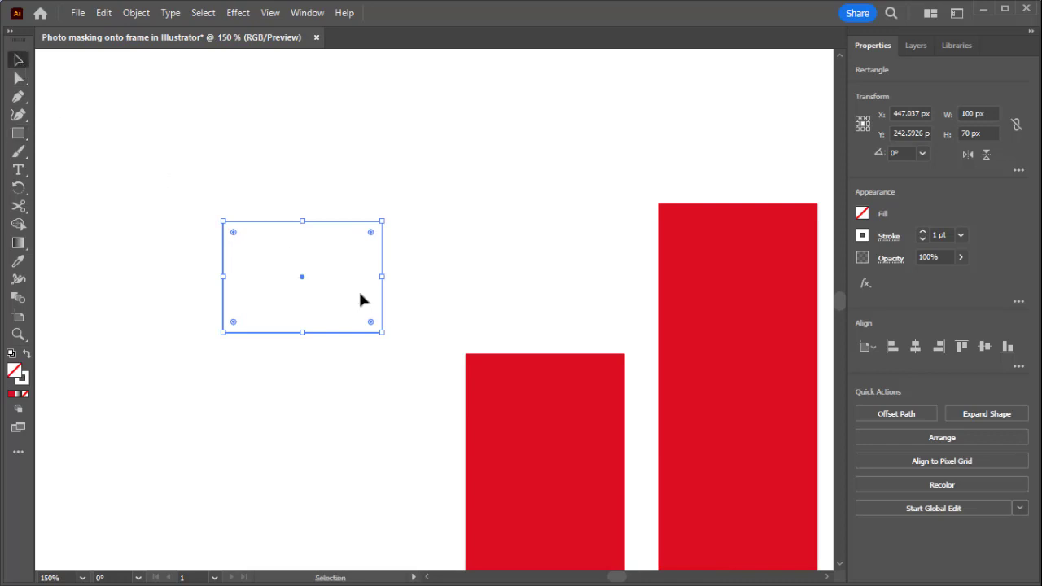
{"action": "left_click_drag", "start_coordinate": [342, 285], "coordinate": [544, 449]}
{"action": "left_click", "coordinate": [322, 281]}
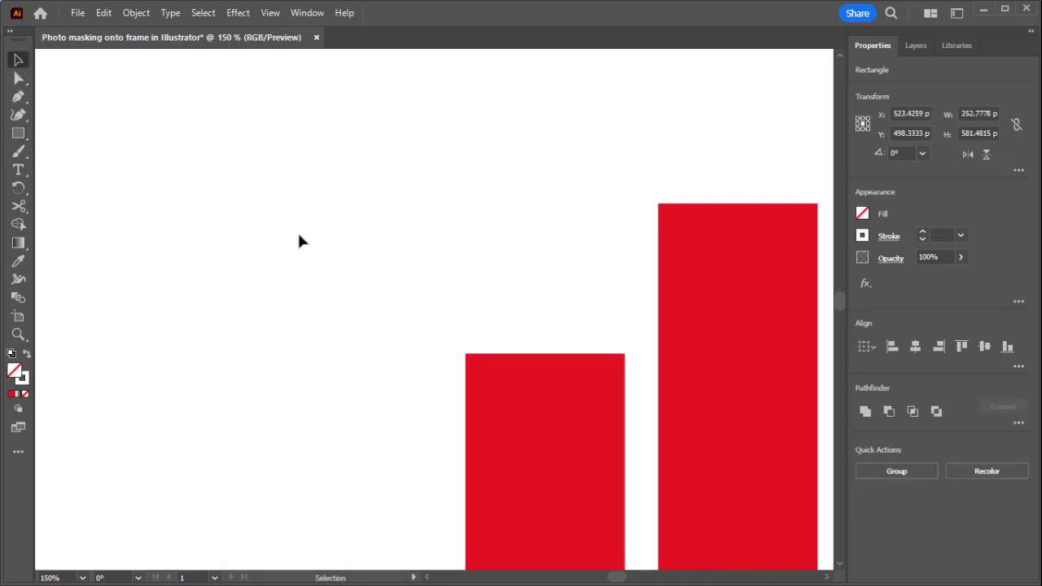
{"action": "left_click", "coordinate": [340, 331]}
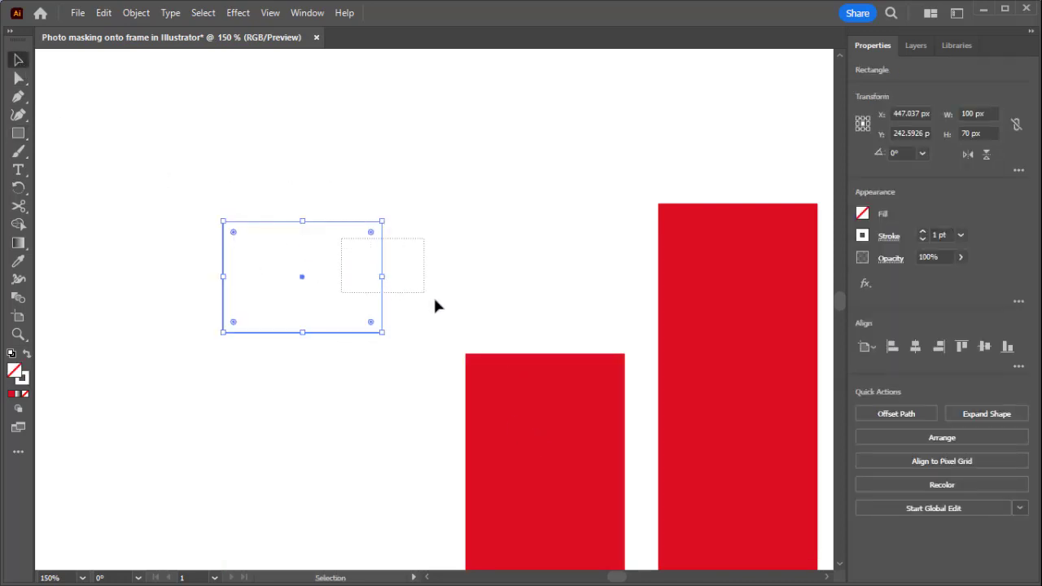
{"action": "left_click_drag", "start_coordinate": [340, 227], "coordinate": [582, 361]}
{"action": "left_click", "coordinate": [26, 356]}
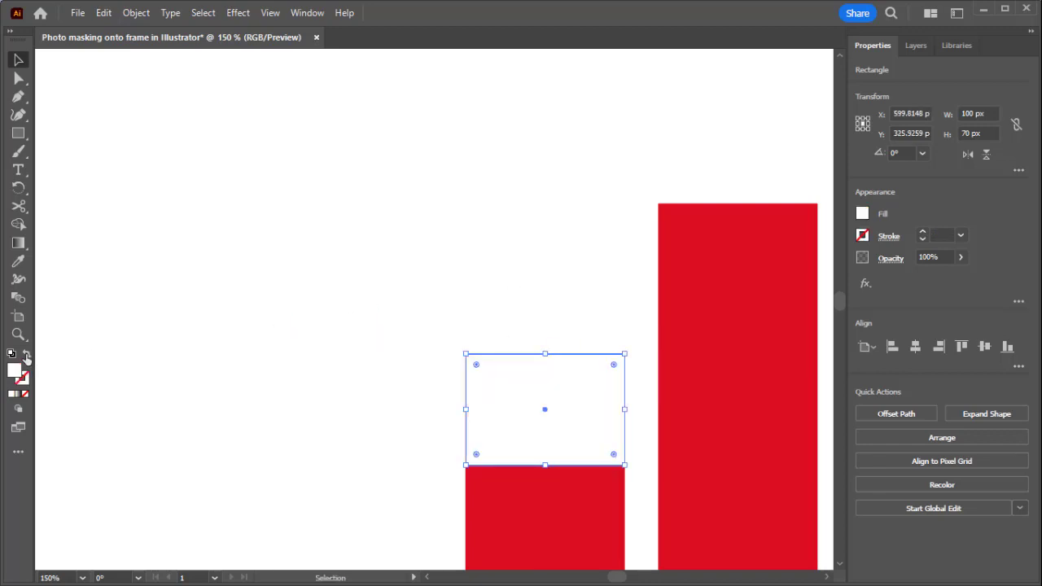
- Move the white block down to the bottom end of the second bar from the left
{"action": "scroll", "coordinate": [416, 377], "scroll_direction": "down", "scroll_amount": 2}
{"action": "scroll", "coordinate": [416, 377], "scroll_direction": "down", "scroll_amount": 3}
{"action": "scroll", "coordinate": [361, 351], "scroll_direction": "down", "scroll_amount": 5, "text": "alt"}
{"action": "scroll", "coordinate": [348, 348], "scroll_direction": "down", "scroll_amount": 3}
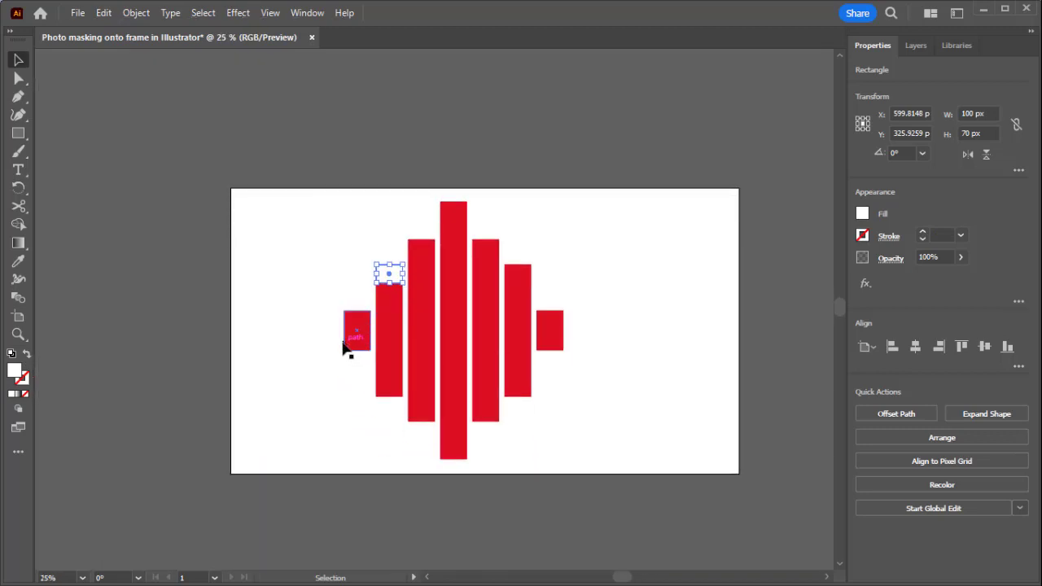
{"action": "key", "text": "ctrl+shift+a"}
{"action": "scroll", "coordinate": [400, 345], "scroll_direction": "up", "scroll_amount": 2, "text": "alt"}
{"action": "left_click", "coordinate": [394, 223]}
{"action": "left_click_drag", "start_coordinate": [394, 224], "coordinate": [410, 372]}
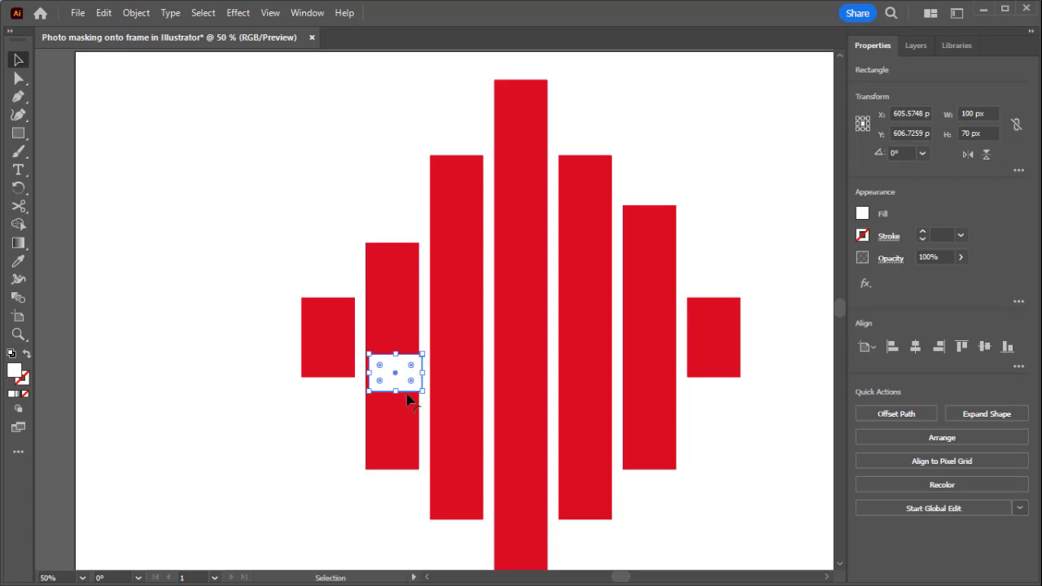
{"action": "left_click_drag", "start_coordinate": [393, 380], "coordinate": [390, 463]}
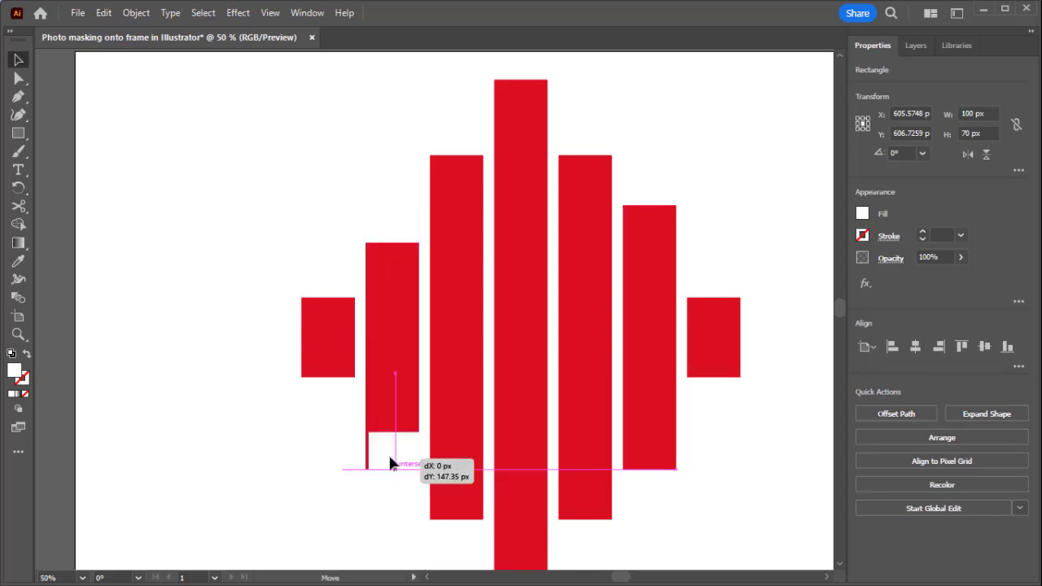
{"action": "left_click_drag", "start_coordinate": [390, 458], "coordinate": [388, 463]}
- Zoom in and scroll around to check the white block's alignment on the bar
{"action": "key", "text": "ctrl+plus"}
{"action": "key", "text": "ctrl+plus"}
{"action": "key", "text": "ctrl+plus"}
{"action": "left_click", "coordinate": [539, 372]}
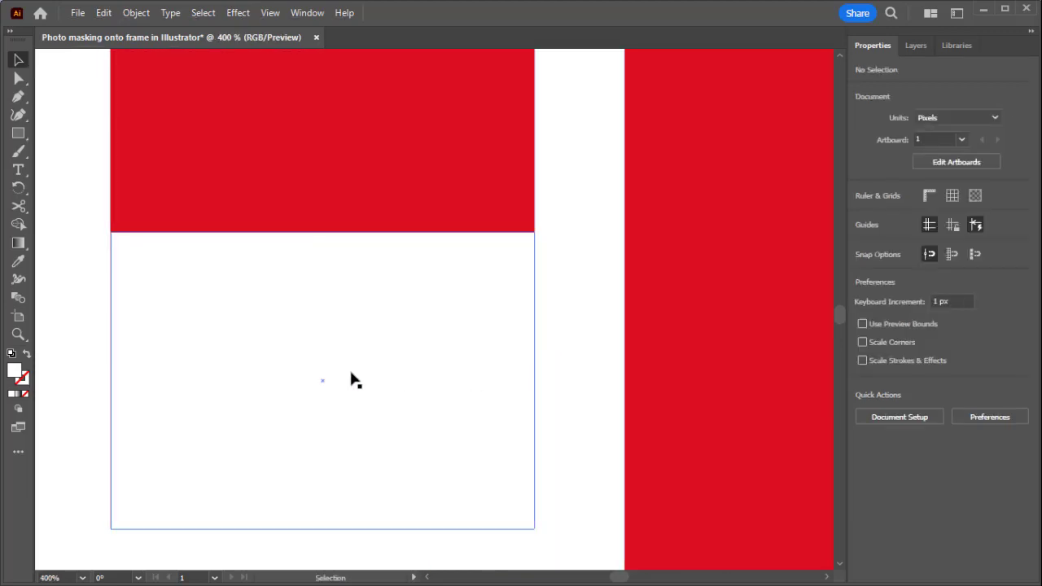
{"action": "scroll", "coordinate": [350, 377], "scroll_direction": "down", "scroll_amount": 4}
{"action": "scroll", "coordinate": [335, 358], "scroll_direction": "up", "scroll_amount": 2}
{"action": "scroll", "coordinate": [330, 345], "scroll_direction": "up", "scroll_amount": 3}
{"action": "scroll", "coordinate": [329, 334], "scroll_direction": "up", "scroll_amount": 2}
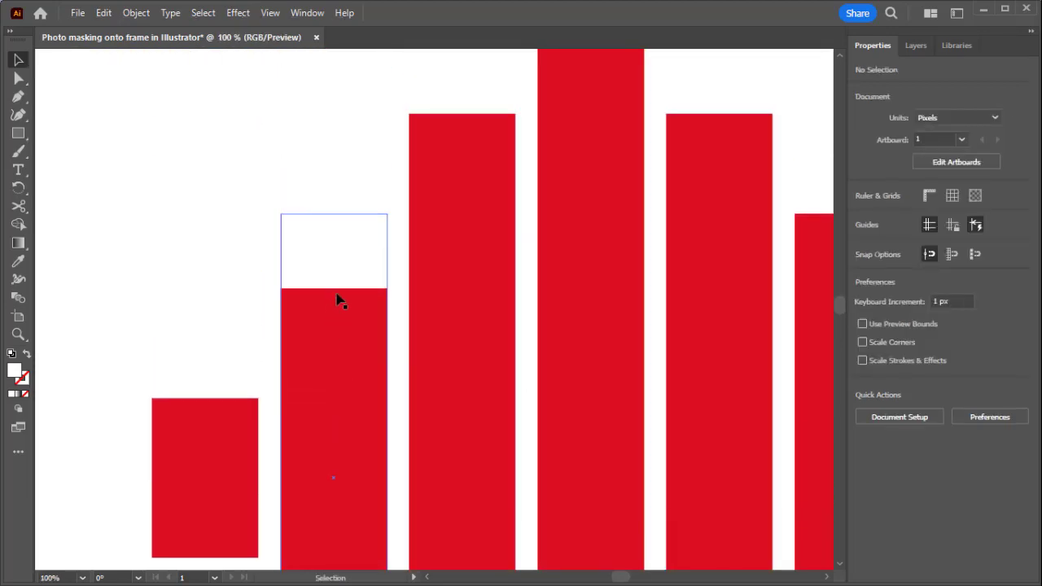
{"action": "scroll", "coordinate": [349, 274], "scroll_direction": "down", "scroll_amount": 1}
{"action": "scroll", "coordinate": [349, 275], "scroll_direction": "up", "scroll_amount": 1}
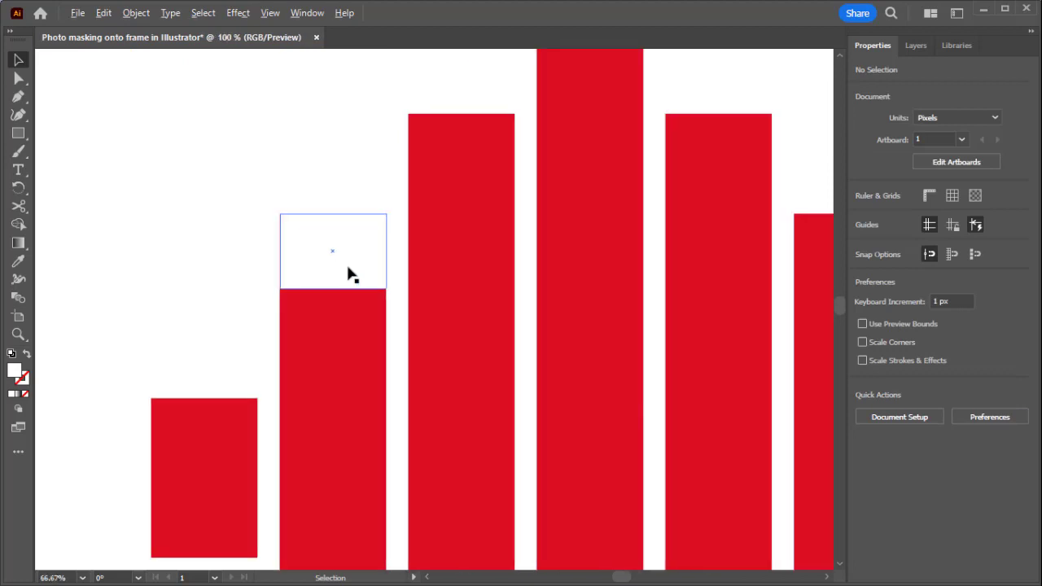
{"action": "scroll", "coordinate": [334, 275], "scroll_direction": "up", "scroll_amount": 1}
{"action": "scroll", "coordinate": [317, 280], "scroll_direction": "down", "scroll_amount": 2}
{"action": "scroll", "coordinate": [267, 322], "scroll_direction": "right", "scroll_amount": 1}
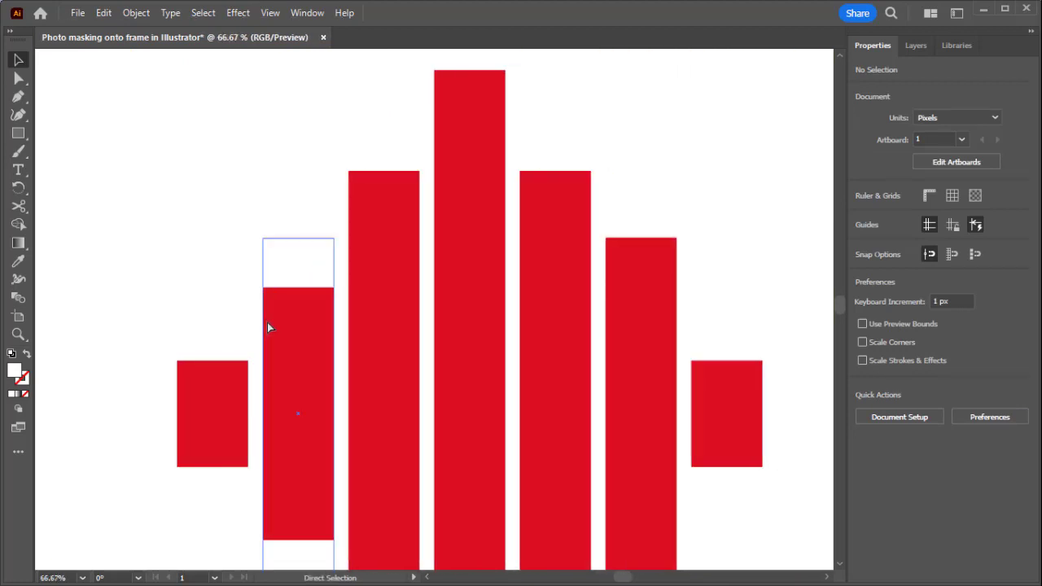
{"action": "scroll", "coordinate": [267, 322], "scroll_direction": "right", "scroll_amount": 1}
- Draw a horizontal line from the white block's lower corner past the right-hand bars
{"action": "left_click", "coordinate": [18, 97]}
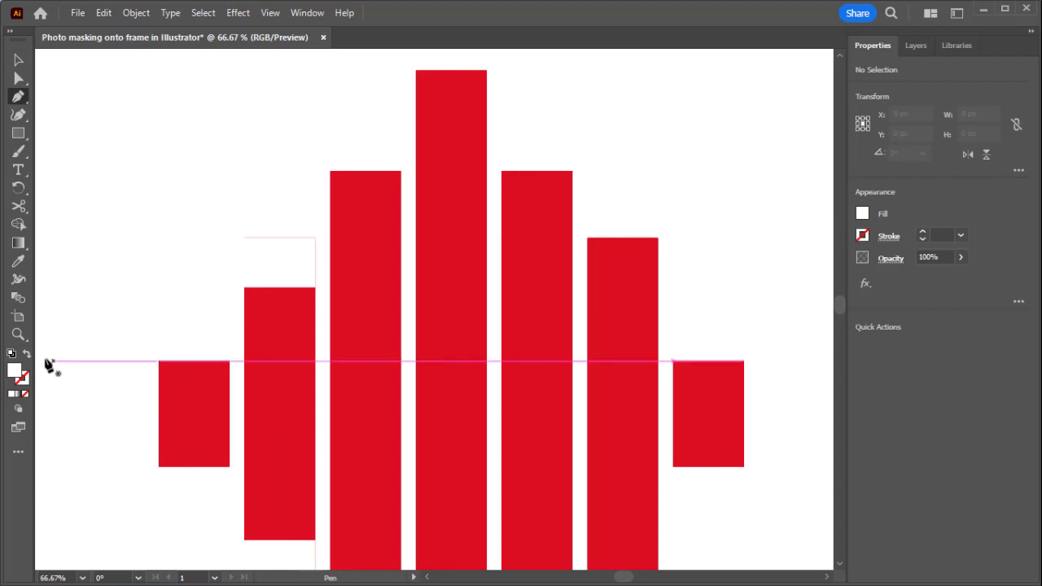
{"action": "scroll", "coordinate": [233, 269], "scroll_direction": "up", "scroll_amount": 2}
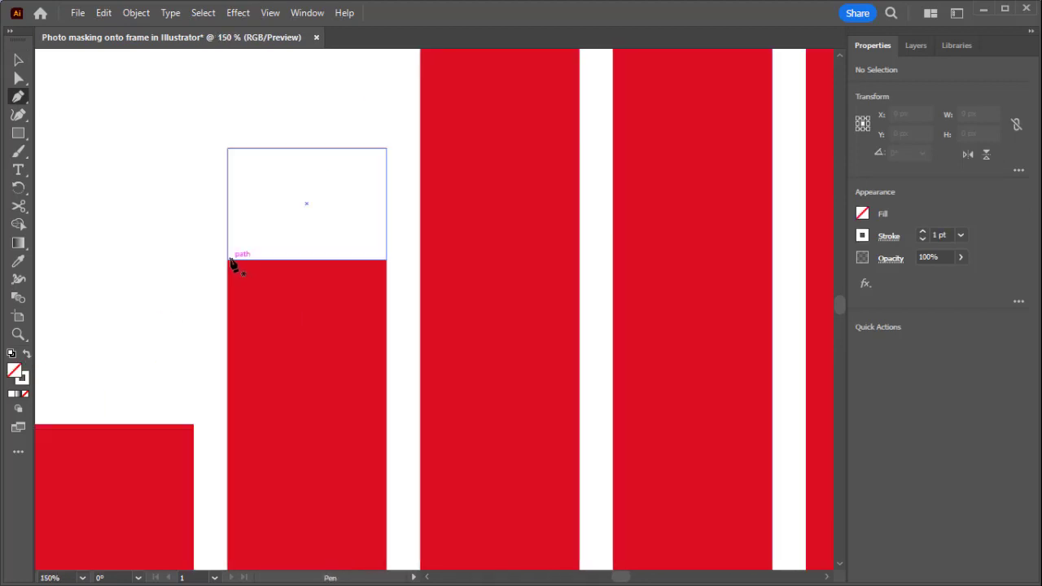
{"action": "scroll", "coordinate": [228, 273], "scroll_direction": "down", "scroll_amount": 2}
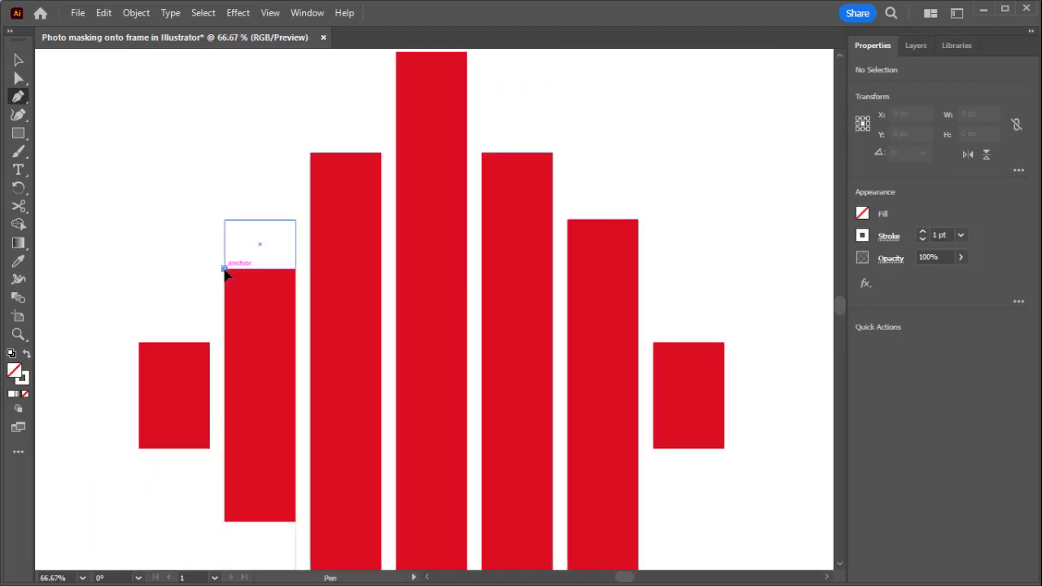
{"action": "left_click", "coordinate": [224, 269]}
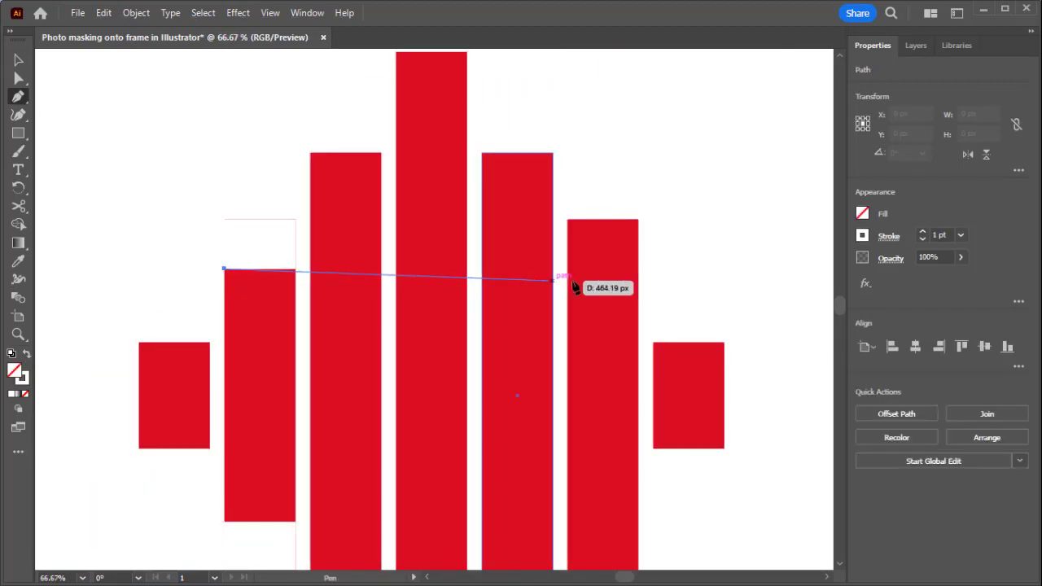
{"action": "left_click", "coordinate": [676, 268]}
{"action": "key", "text": "v"}
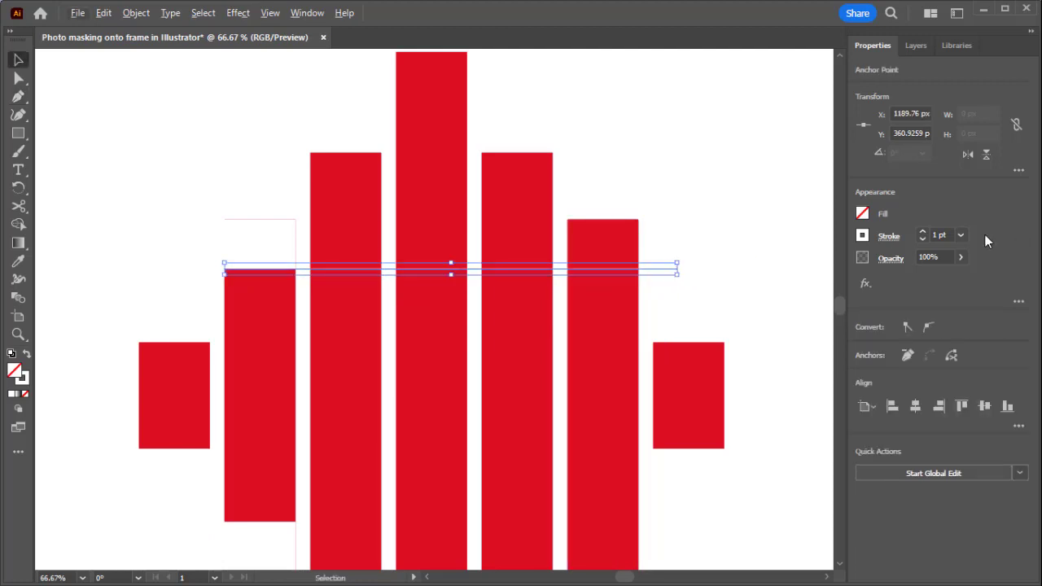
- Thicken the white line's stroke to 23 pt
{"action": "left_click", "coordinate": [923, 235]}
{"action": "left_click", "coordinate": [923, 235]}
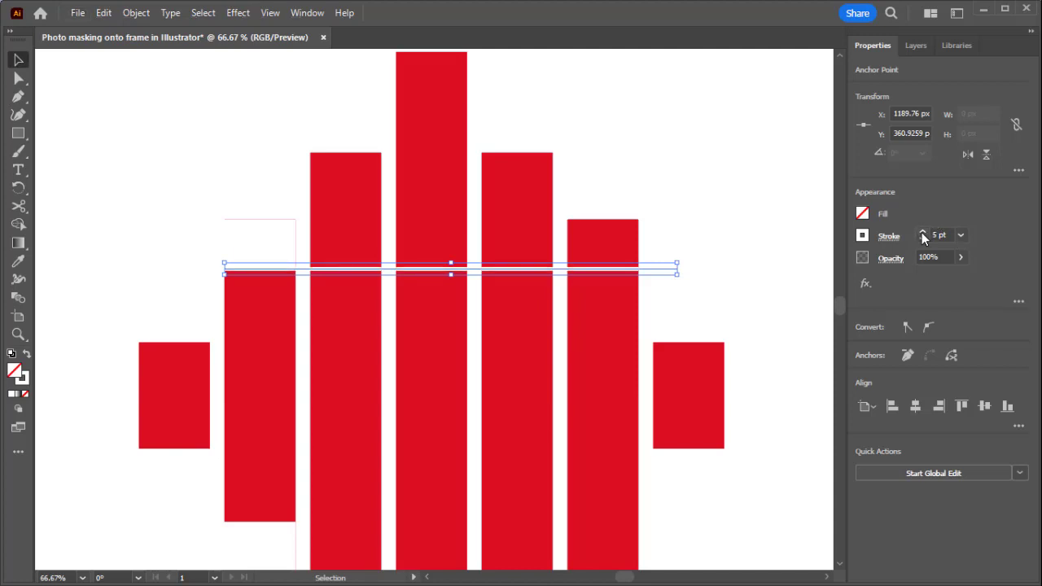
{"action": "left_click", "coordinate": [923, 235]}
{"action": "left_click", "coordinate": [923, 235]}
{"action": "left_click", "coordinate": [923, 235]}
{"action": "left_click", "coordinate": [922, 236]}
{"action": "left_click", "coordinate": [922, 235]}
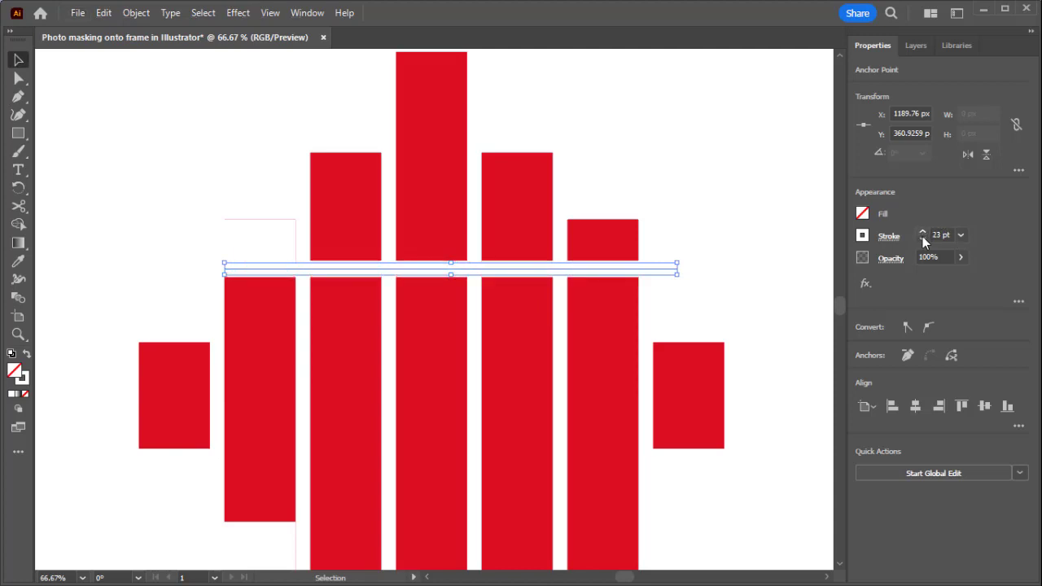
- Reduce the line's stroke to 19 pt, previewing the gap it cuts
{"action": "left_click", "coordinate": [681, 236]}
{"action": "scroll", "coordinate": [670, 236], "scroll_direction": "up", "scroll_amount": 1}
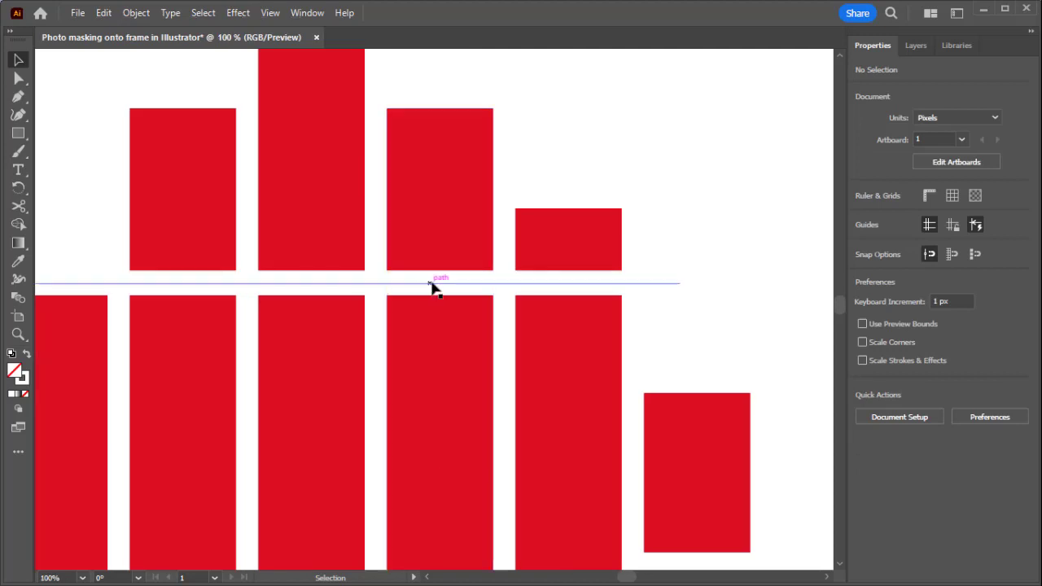
{"action": "left_click", "coordinate": [672, 284]}
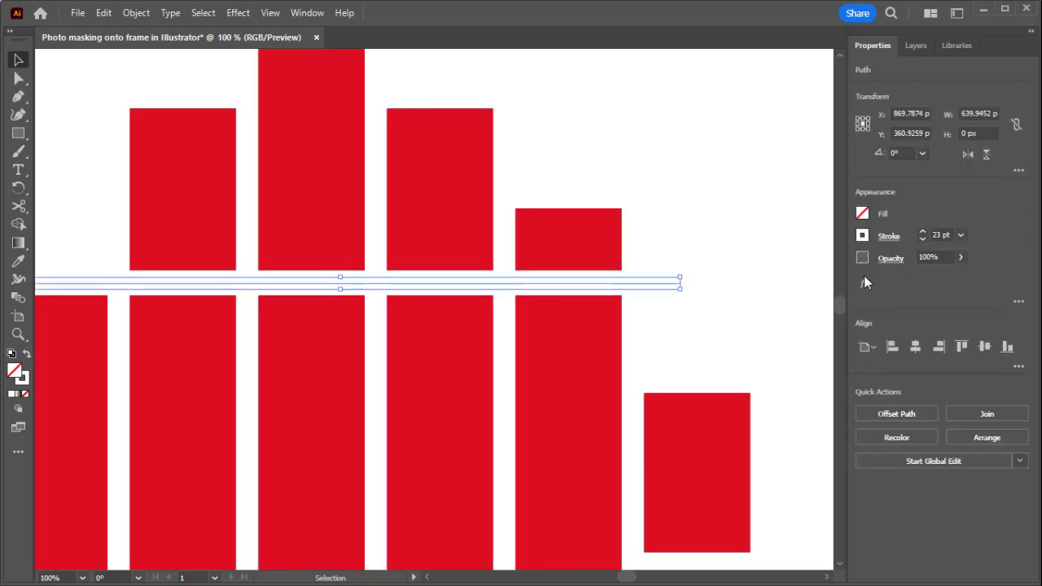
{"action": "left_click", "coordinate": [923, 240]}
{"action": "left_click", "coordinate": [923, 239]}
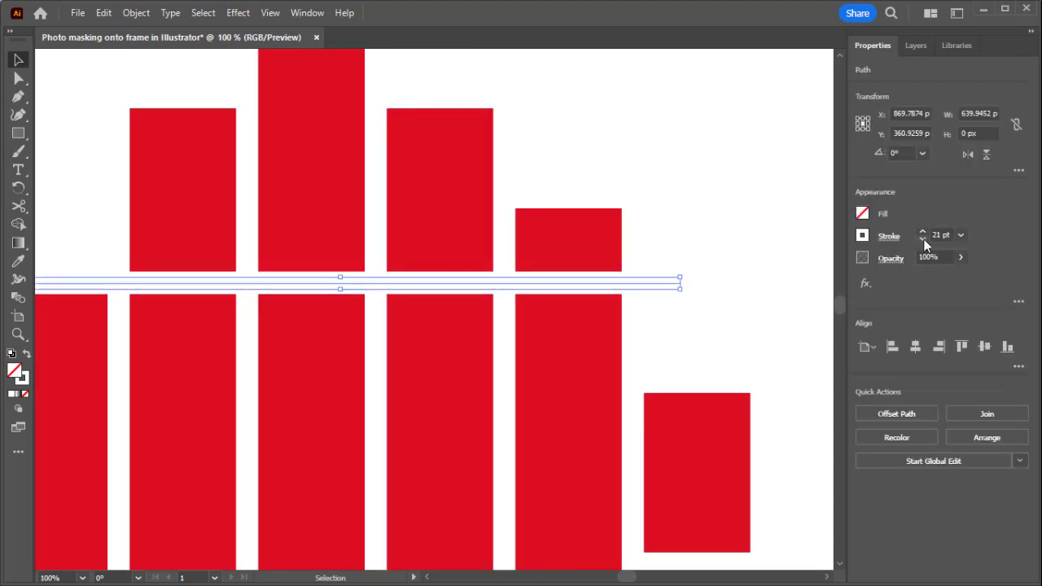
{"action": "left_click", "coordinate": [922, 238]}
{"action": "left_click", "coordinate": [923, 239]}
{"action": "left_click", "coordinate": [744, 272]}
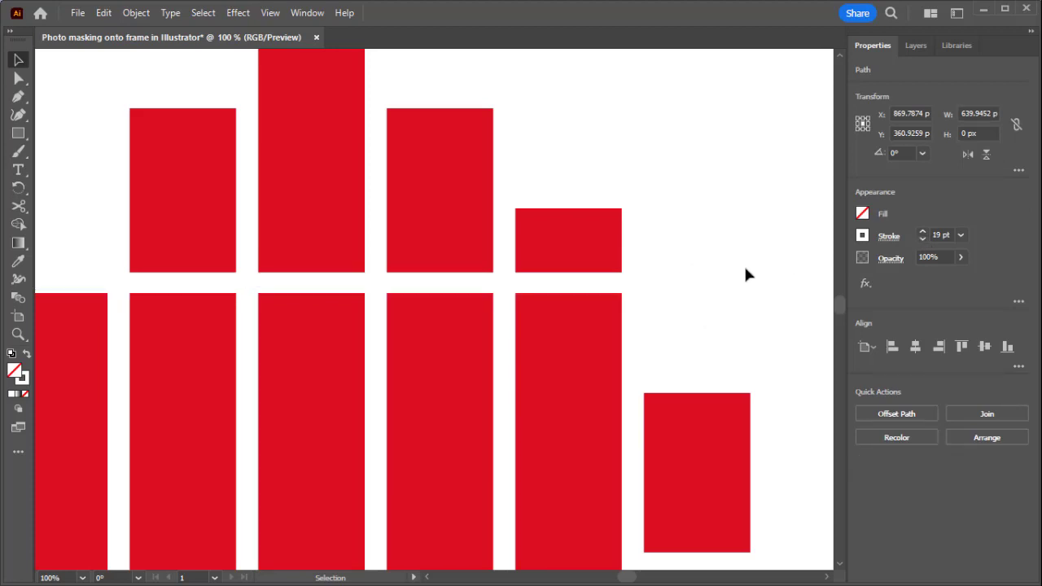
{"action": "left_click", "coordinate": [655, 285]}
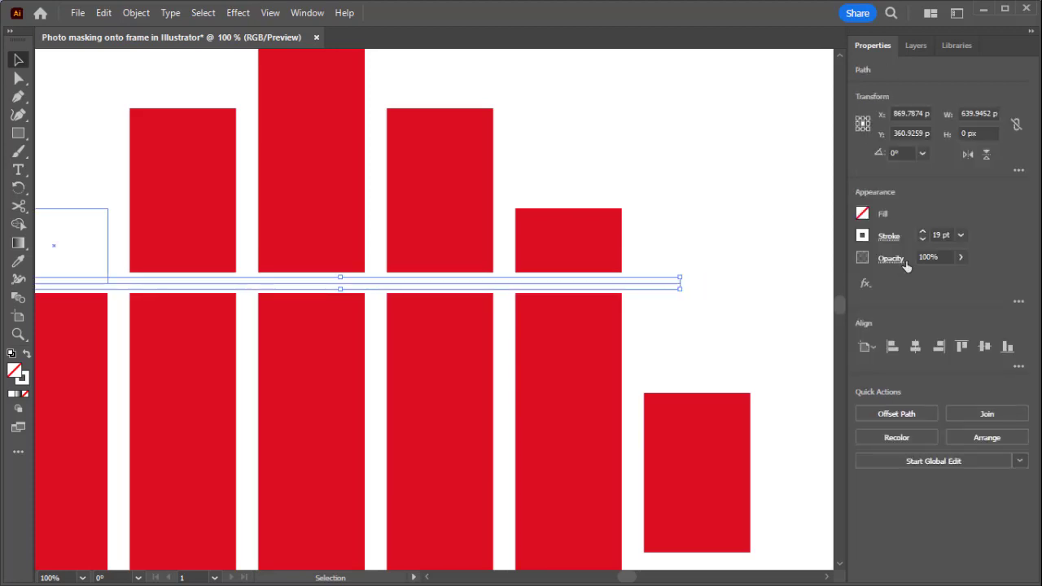
- Draw a second horizontal line from the small left bar past the right bars
{"action": "left_click", "coordinate": [731, 265]}
{"action": "scroll", "coordinate": [675, 279], "scroll_direction": "down", "scroll_amount": 5}
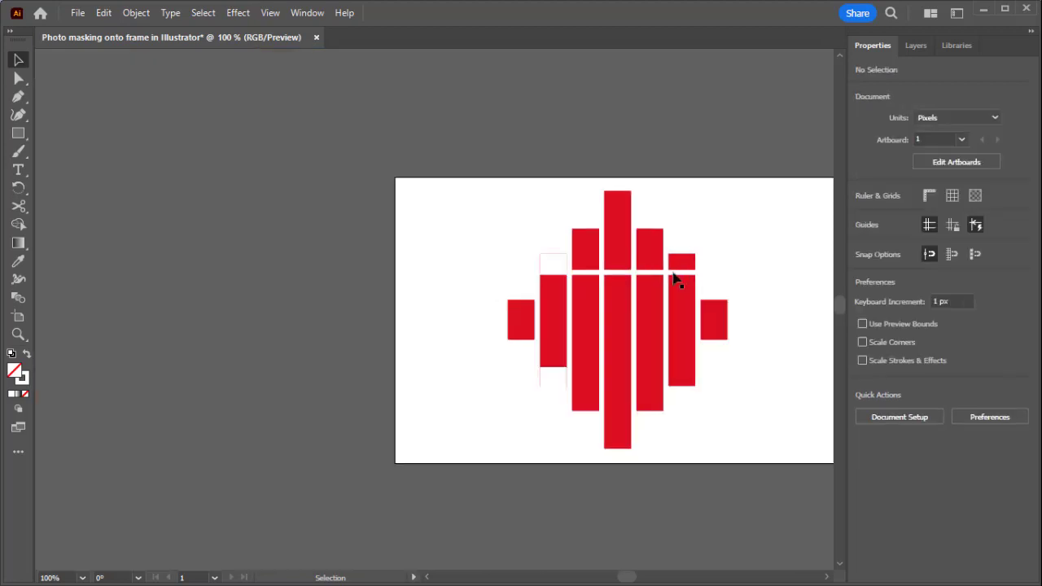
{"action": "scroll", "coordinate": [687, 234], "scroll_direction": "right", "scroll_amount": 2}
{"action": "scroll", "coordinate": [688, 232], "scroll_direction": "up", "scroll_amount": 2}
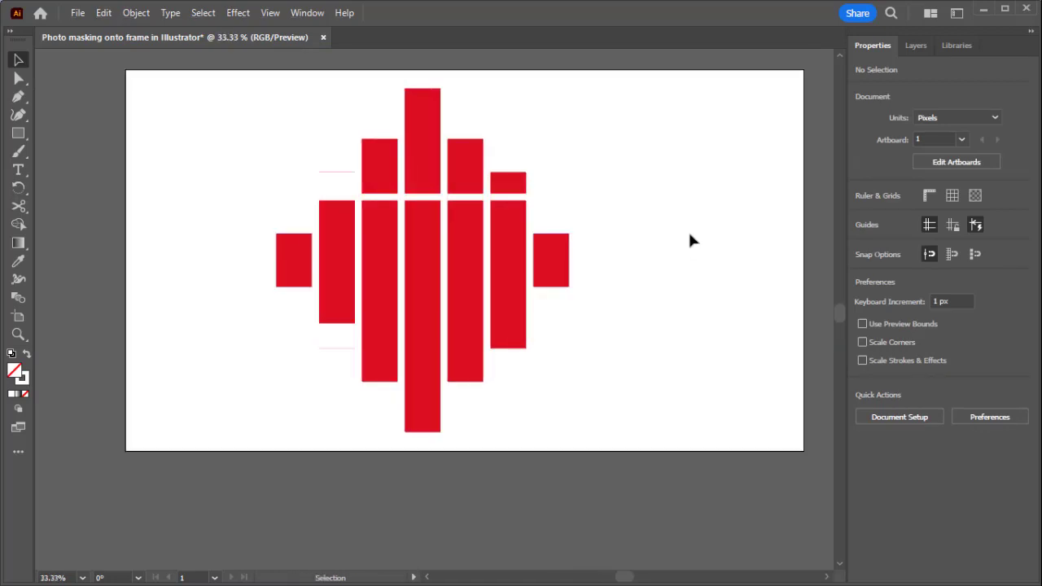
{"action": "left_click", "coordinate": [17, 100]}
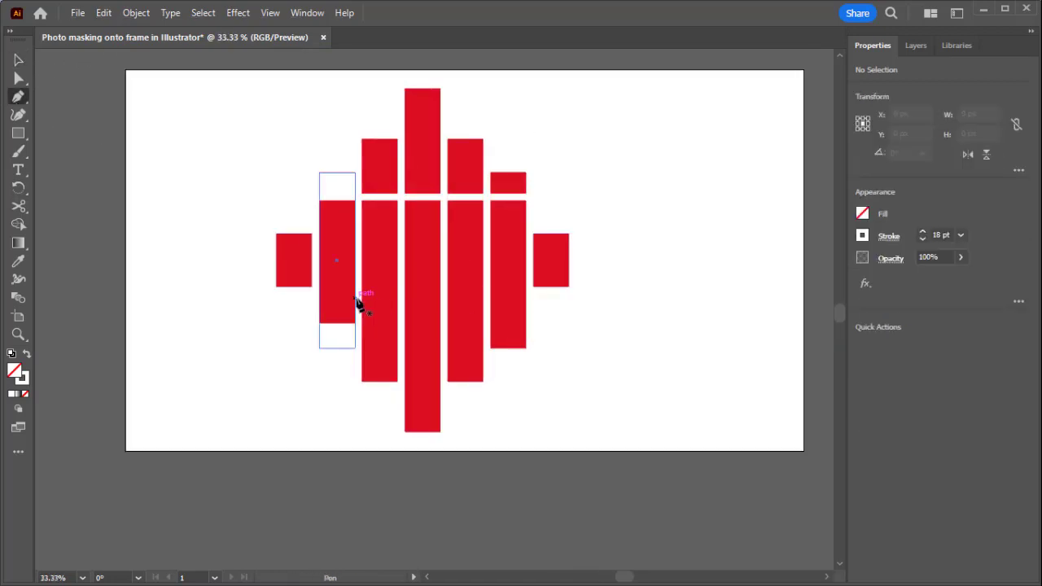
{"action": "scroll", "coordinate": [355, 306], "scroll_direction": "up", "scroll_amount": 1}
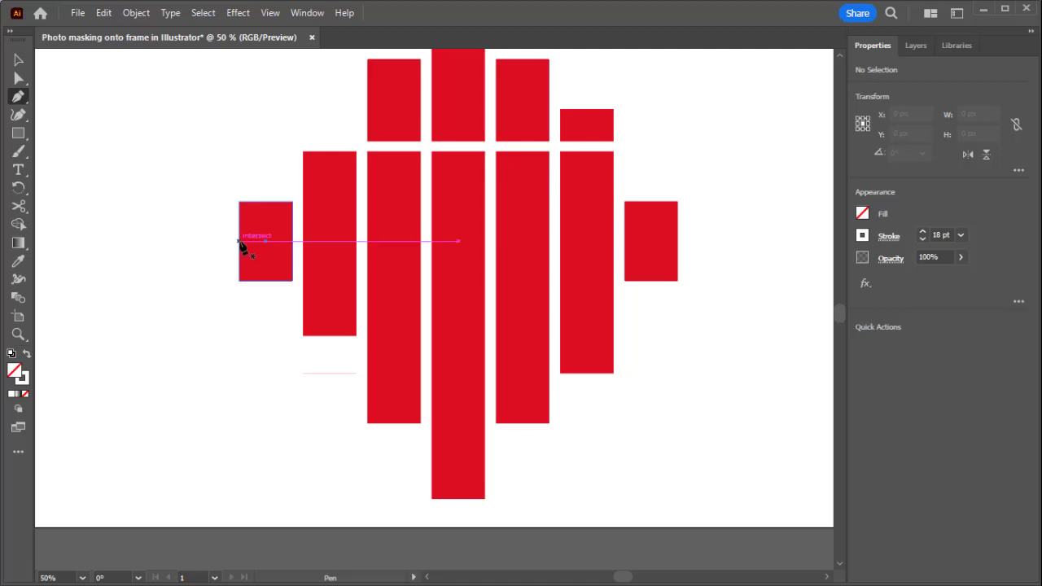
{"action": "left_click", "coordinate": [239, 242]}
{"action": "left_click", "coordinate": [712, 241]}
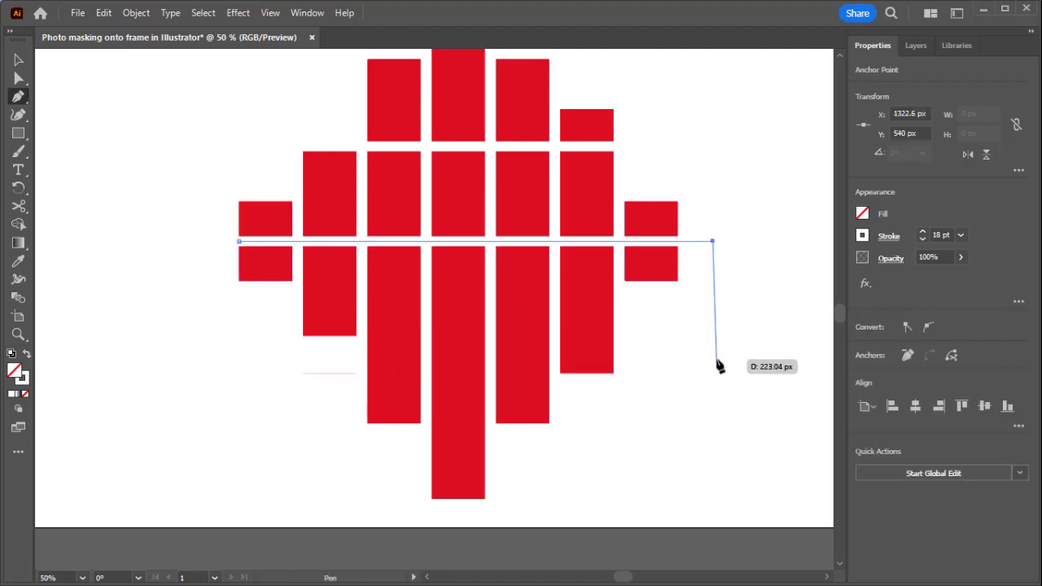
{"action": "key", "text": "v"}
{"action": "left_click", "coordinate": [710, 293]}
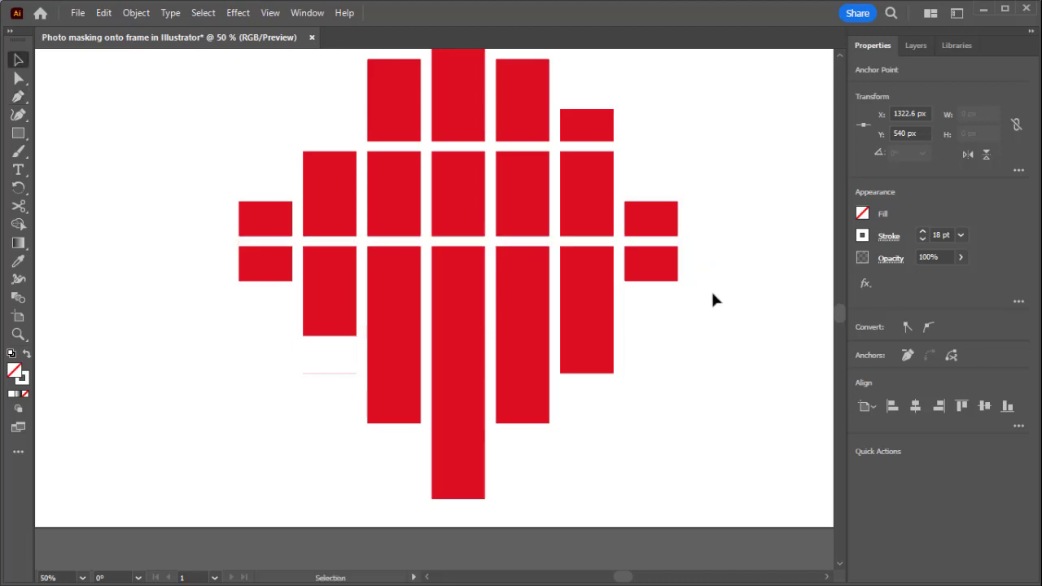
- Draw an 18 pt horizontal line across the lower bars, cutting a new white gap
{"action": "left_click", "coordinate": [18, 96]}
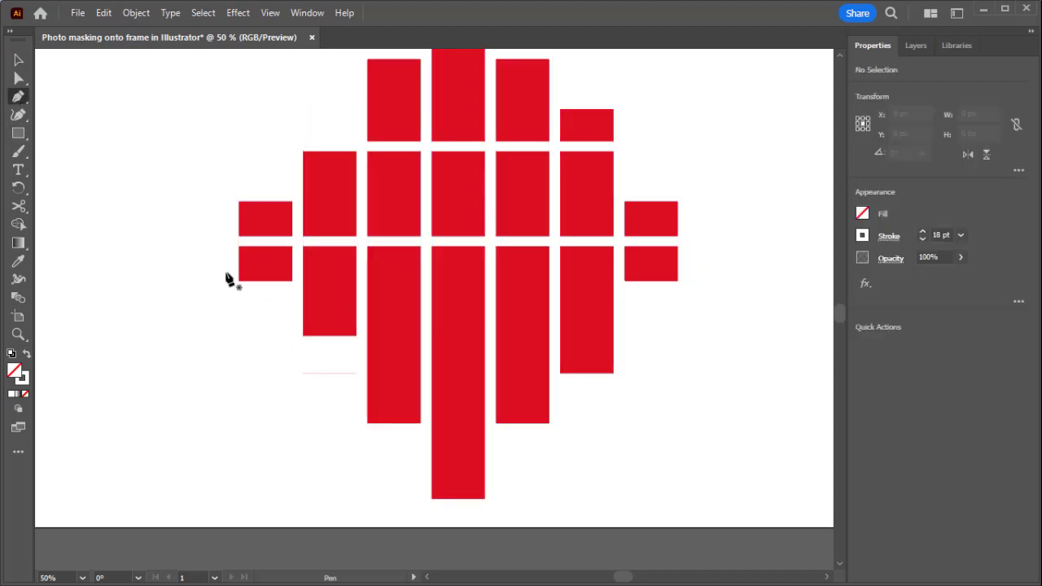
{"action": "left_click", "coordinate": [302, 336]}
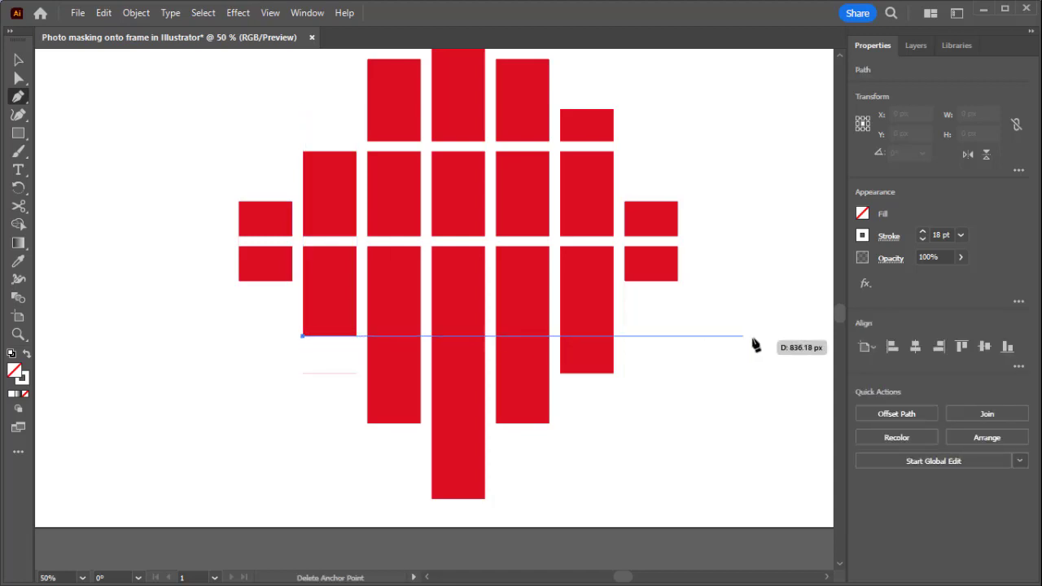
{"action": "left_click", "coordinate": [672, 336]}
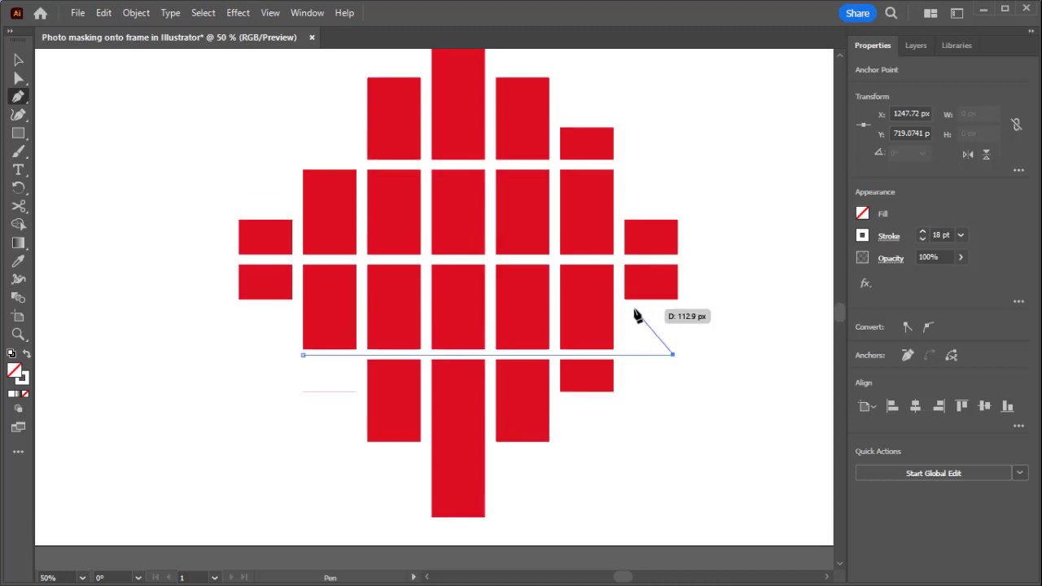
{"action": "key", "text": "v"}
{"action": "left_click", "coordinate": [704, 387]}
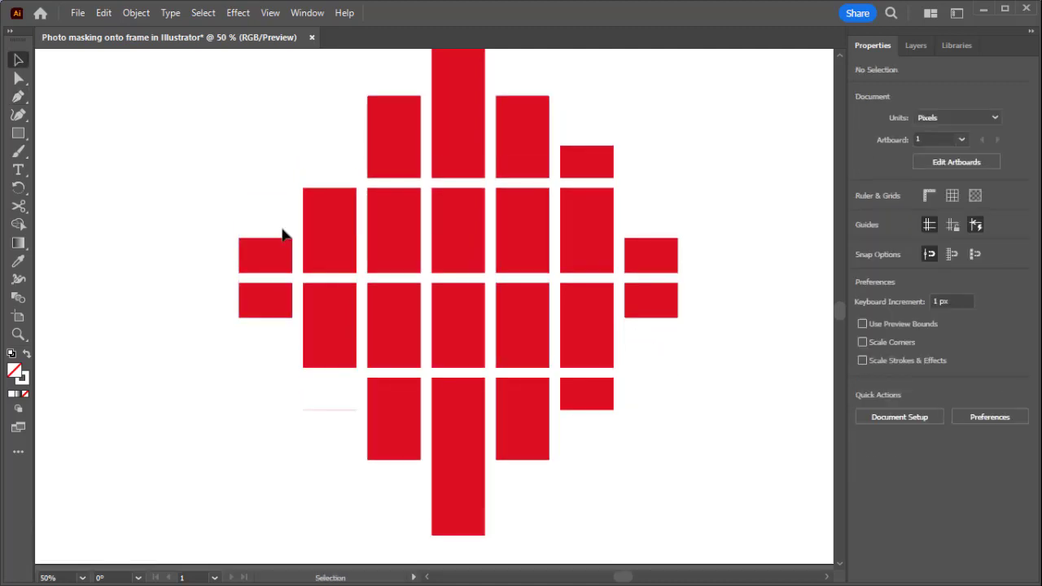
- Select the blank pieces at the top and bottom of the left column
{"action": "left_click", "coordinate": [23, 204]}
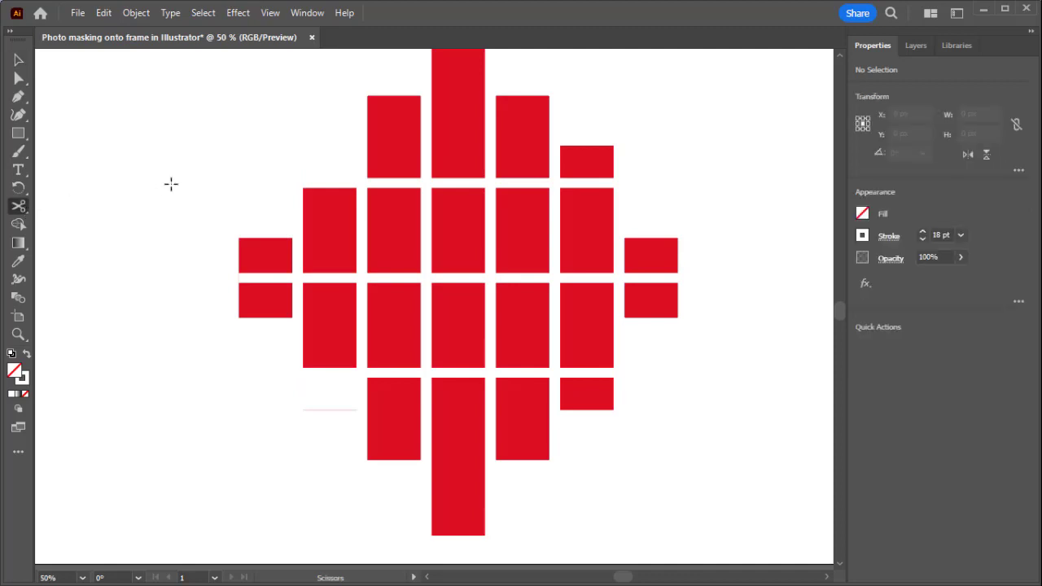
{"action": "scroll", "coordinate": [323, 183], "scroll_direction": "up", "scroll_amount": 2}
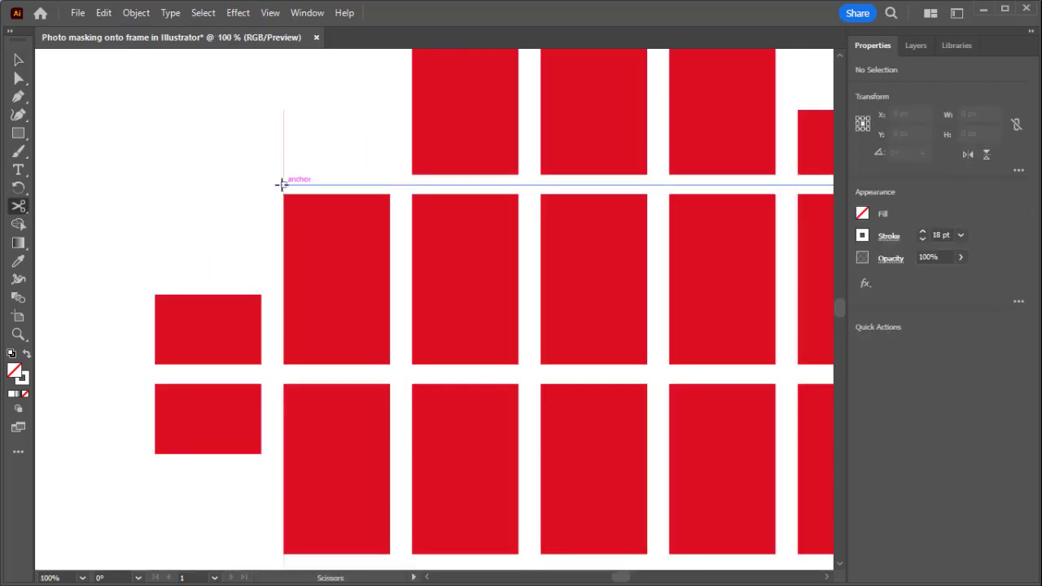
{"action": "left_click", "coordinate": [19, 59]}
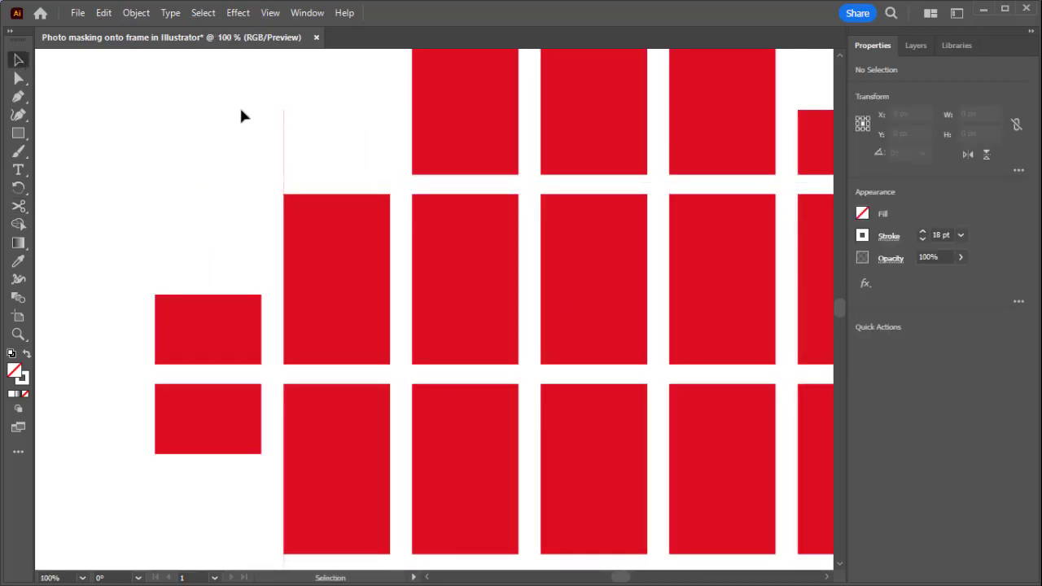
{"action": "left_click", "coordinate": [329, 134]}
{"action": "scroll", "coordinate": [368, 257], "scroll_direction": "down", "scroll_amount": 3}
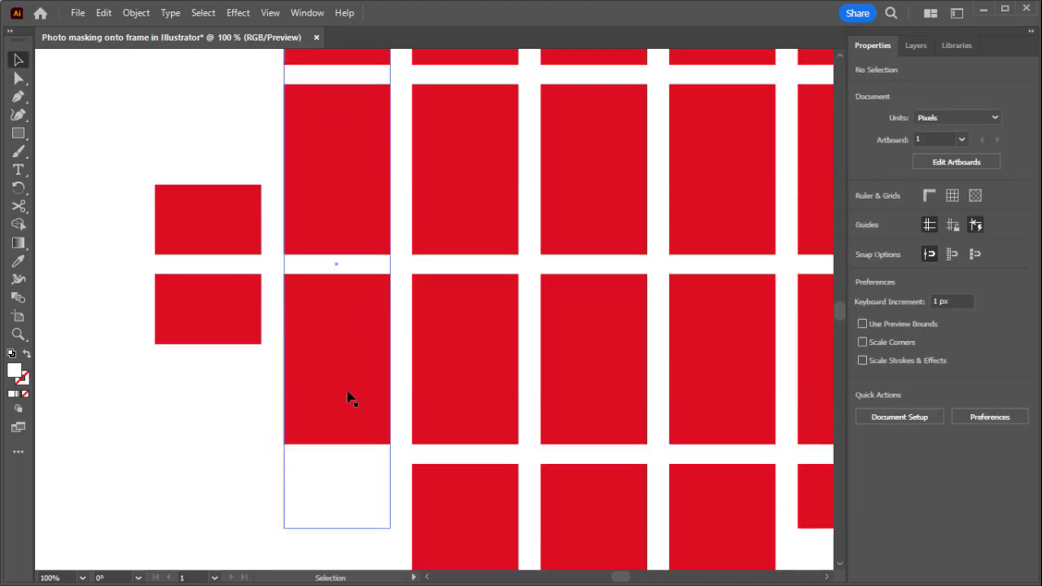
{"action": "left_click", "coordinate": [331, 490]}
{"action": "scroll", "coordinate": [330, 456], "scroll_direction": "up", "scroll_amount": 2}
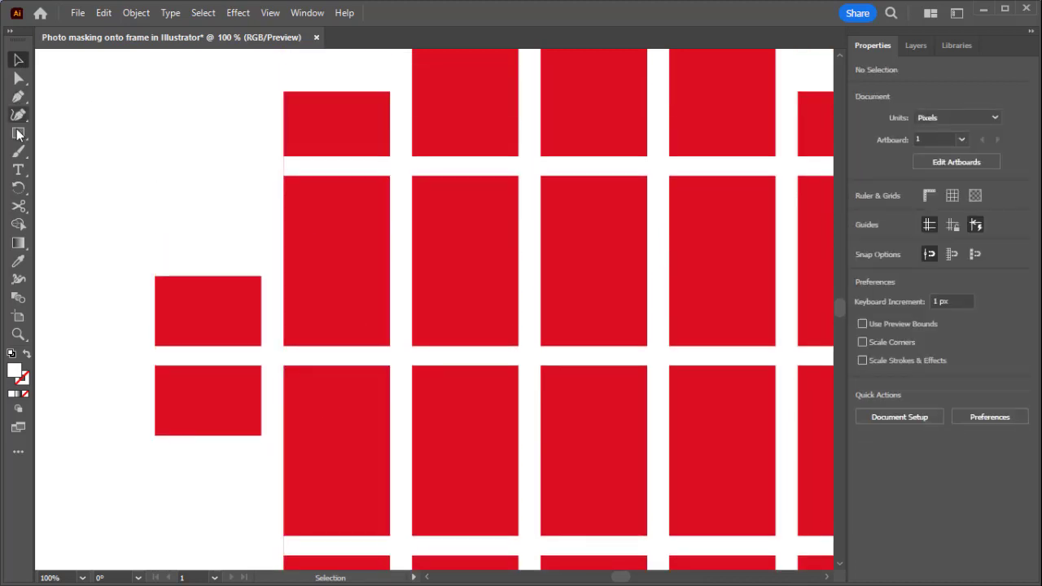
- Cut the upper gap line with Scissors at each of the four column edges
{"action": "left_click", "coordinate": [18, 206]}
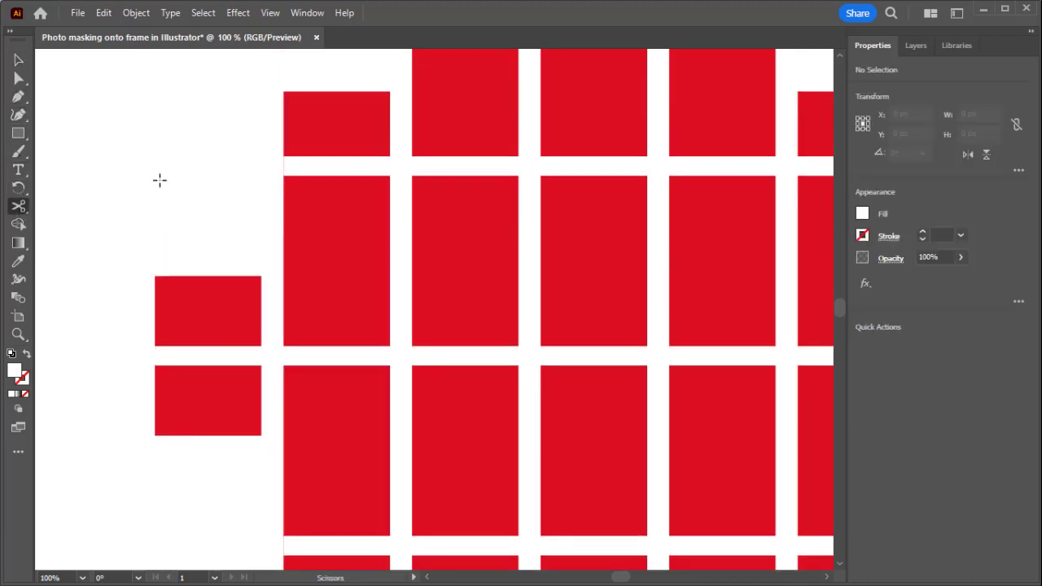
{"action": "left_click", "coordinate": [389, 166]}
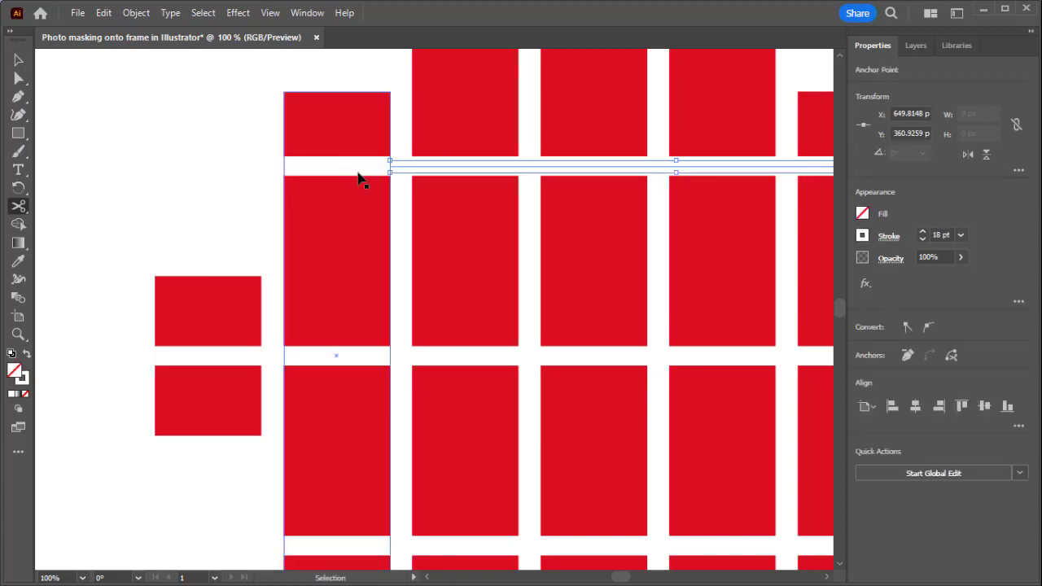
{"action": "scroll", "coordinate": [361, 175], "scroll_direction": "right", "scroll_amount": 2}
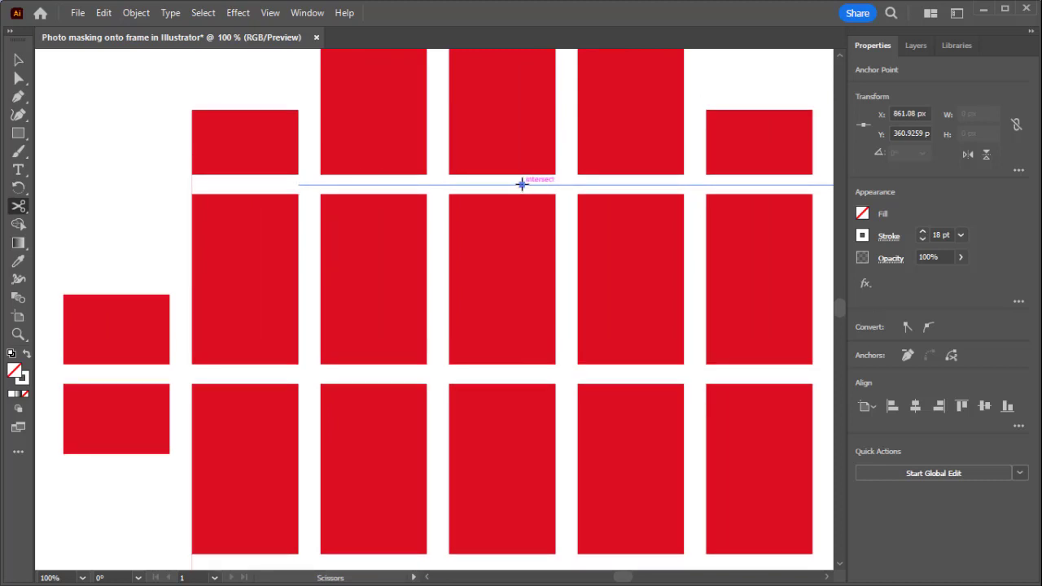
{"action": "left_click", "coordinate": [521, 184]}
{"action": "scroll", "coordinate": [452, 201], "scroll_direction": "right", "scroll_amount": 5}
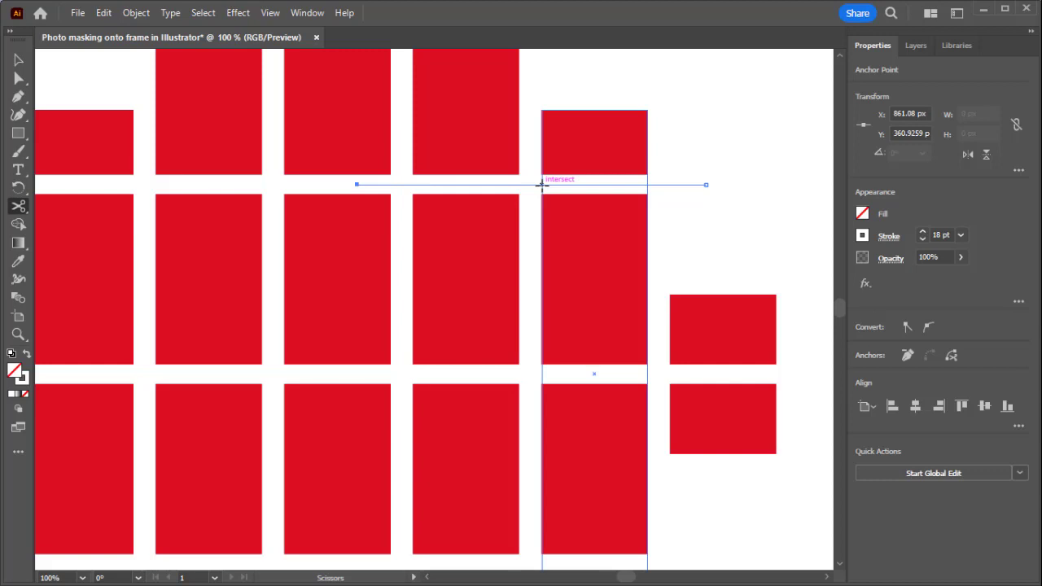
{"action": "left_click", "coordinate": [542, 184]}
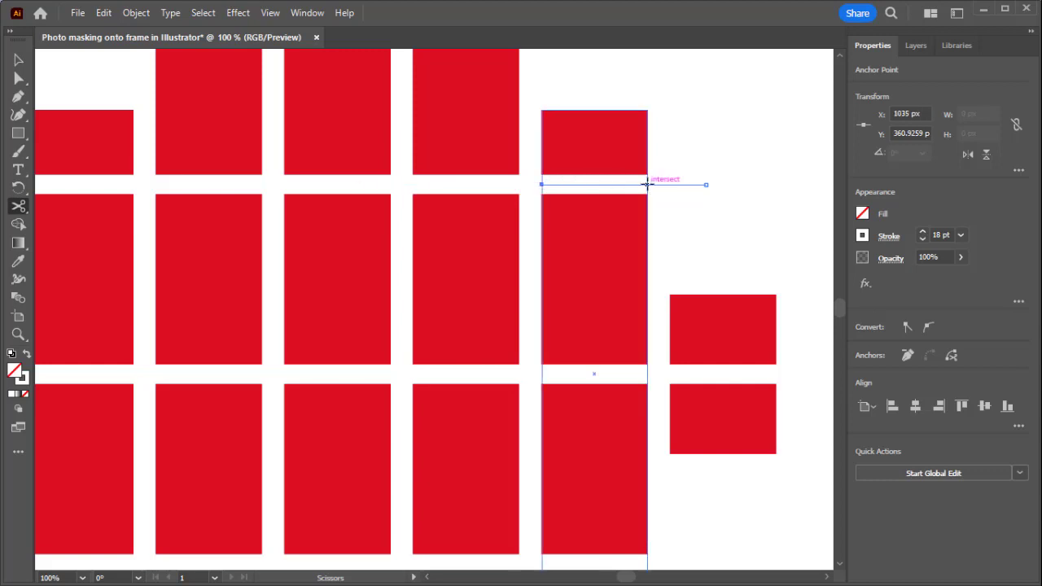
{"action": "left_click", "coordinate": [647, 184]}
- Cut the lower gap line at the first, next and right column edges
{"action": "scroll", "coordinate": [616, 218], "scroll_direction": "down", "scroll_amount": 2}
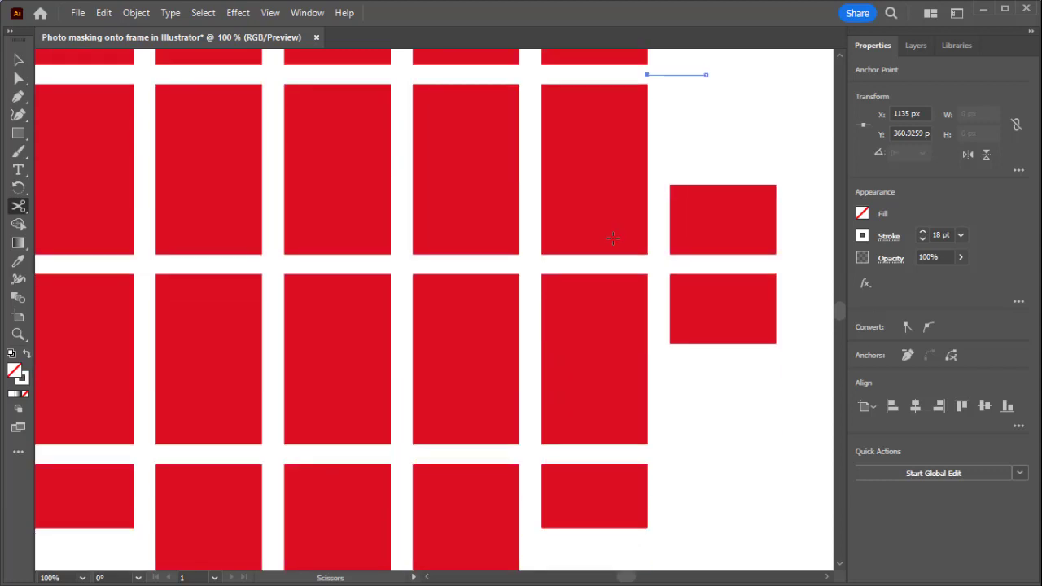
{"action": "scroll", "coordinate": [489, 241], "scroll_direction": "down", "scroll_amount": 3, "text": "alt"}
{"action": "scroll", "coordinate": [489, 241], "scroll_direction": "down", "scroll_amount": 1}
{"action": "scroll", "coordinate": [489, 241], "scroll_direction": "up", "scroll_amount": 1, "text": "alt"}
{"action": "scroll", "coordinate": [489, 241], "scroll_direction": "up", "scroll_amount": 2, "text": "alt"}
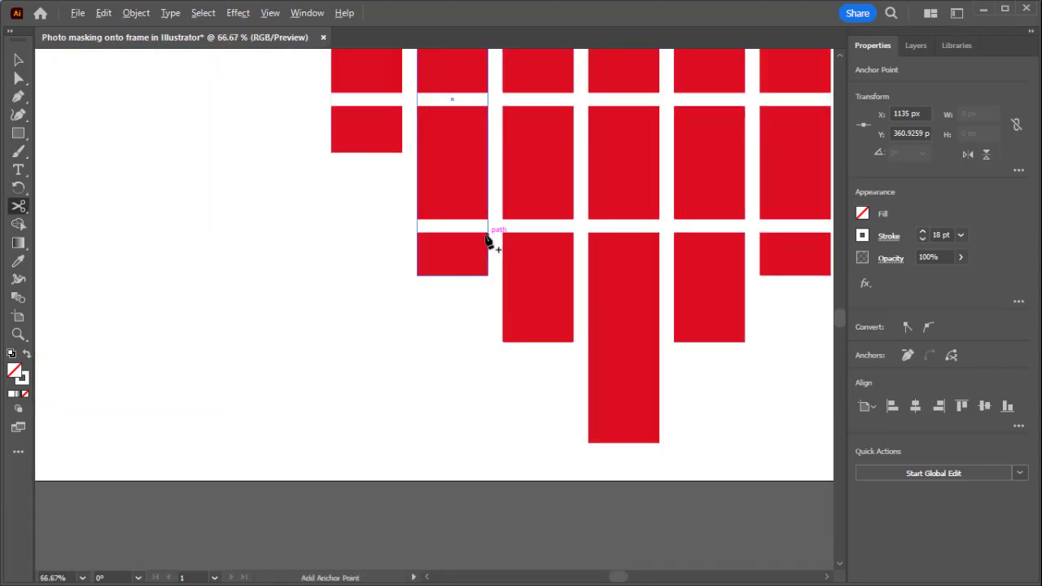
{"action": "scroll", "coordinate": [489, 241], "scroll_direction": "up", "scroll_amount": 1, "text": "alt"}
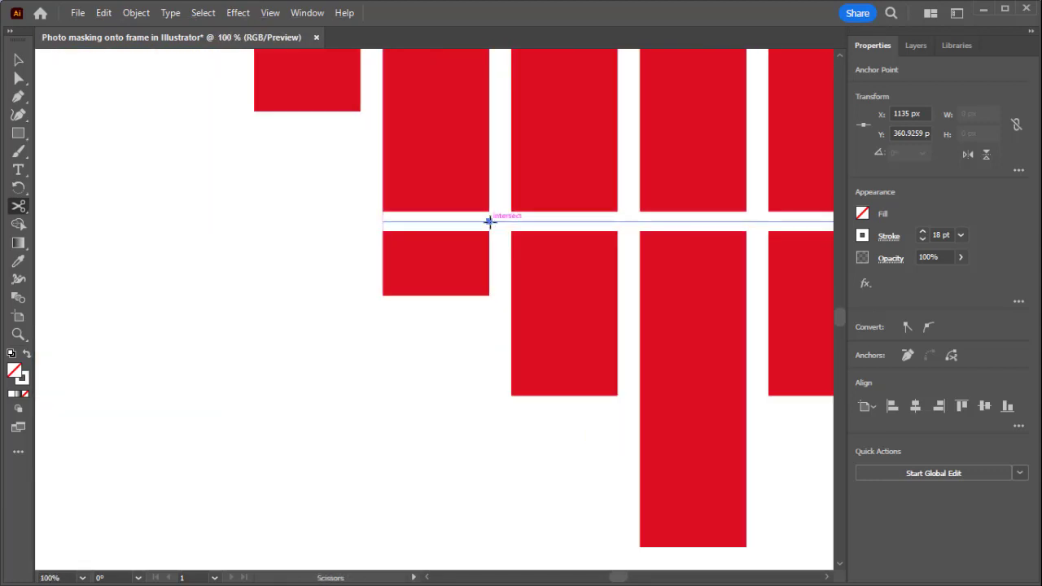
{"action": "left_click", "coordinate": [489, 221]}
{"action": "scroll", "coordinate": [533, 221], "scroll_direction": "right", "scroll_amount": 2, "text": "ctrl"}
{"action": "scroll", "coordinate": [567, 221], "scroll_direction": "up", "scroll_amount": 1}
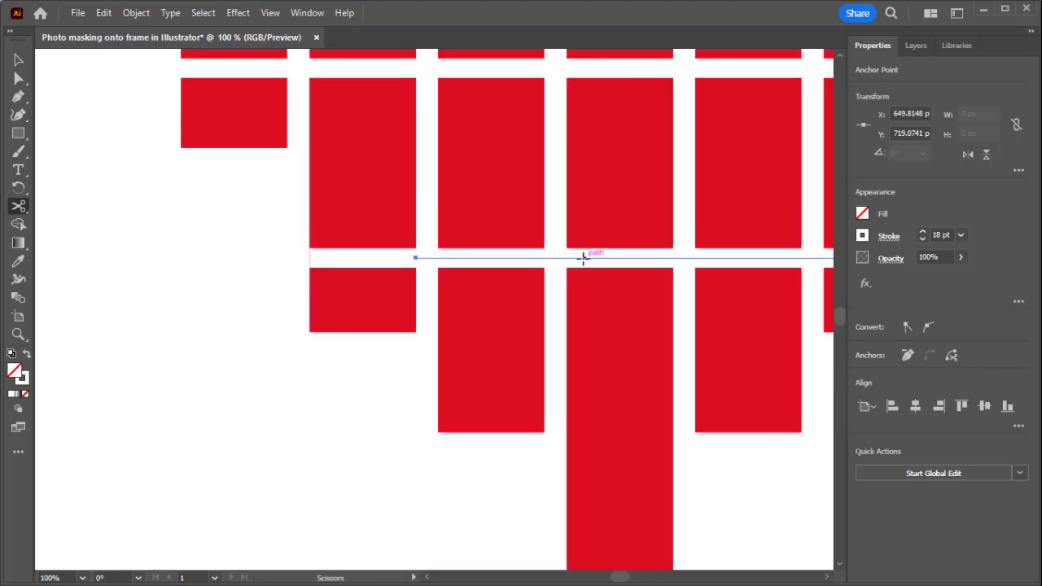
{"action": "left_click", "coordinate": [567, 258]}
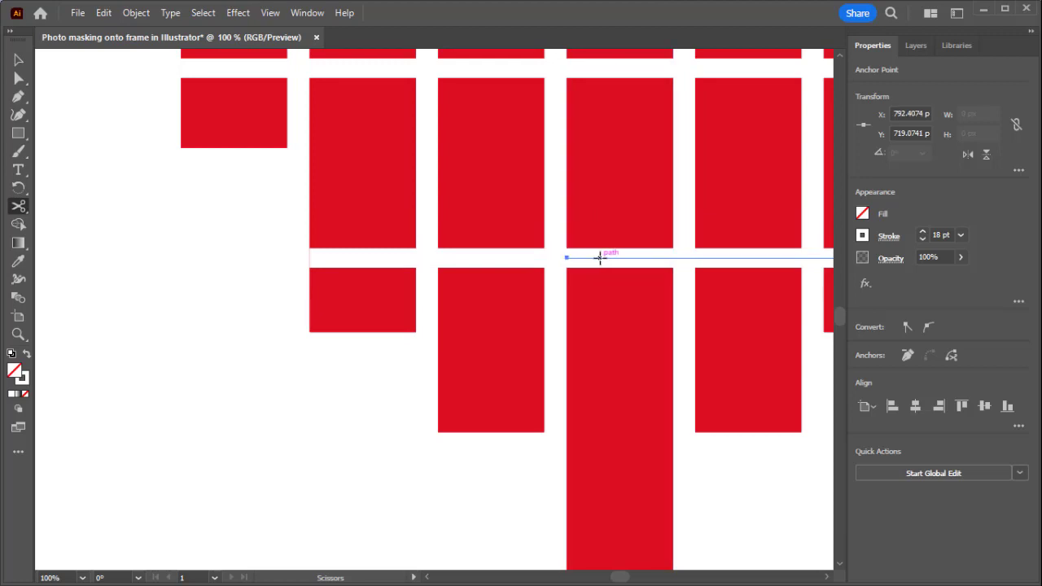
{"action": "scroll", "coordinate": [587, 259], "scroll_direction": "right", "scroll_amount": 2}
{"action": "scroll", "coordinate": [587, 259], "scroll_direction": "right", "scroll_amount": 1}
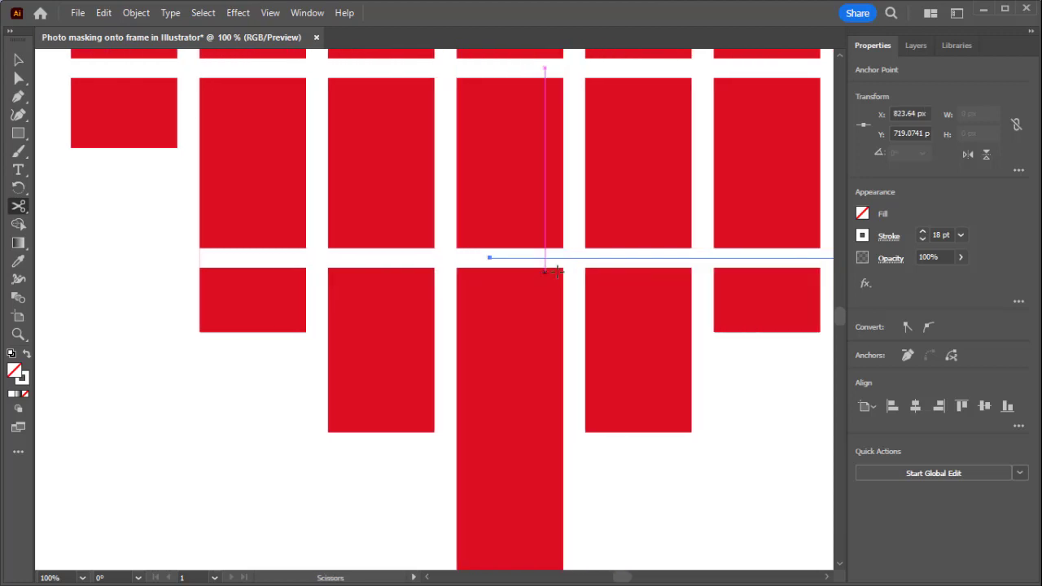
{"action": "left_click", "coordinate": [714, 258]}
{"action": "scroll", "coordinate": [647, 284], "scroll_direction": "right", "scroll_amount": 3}
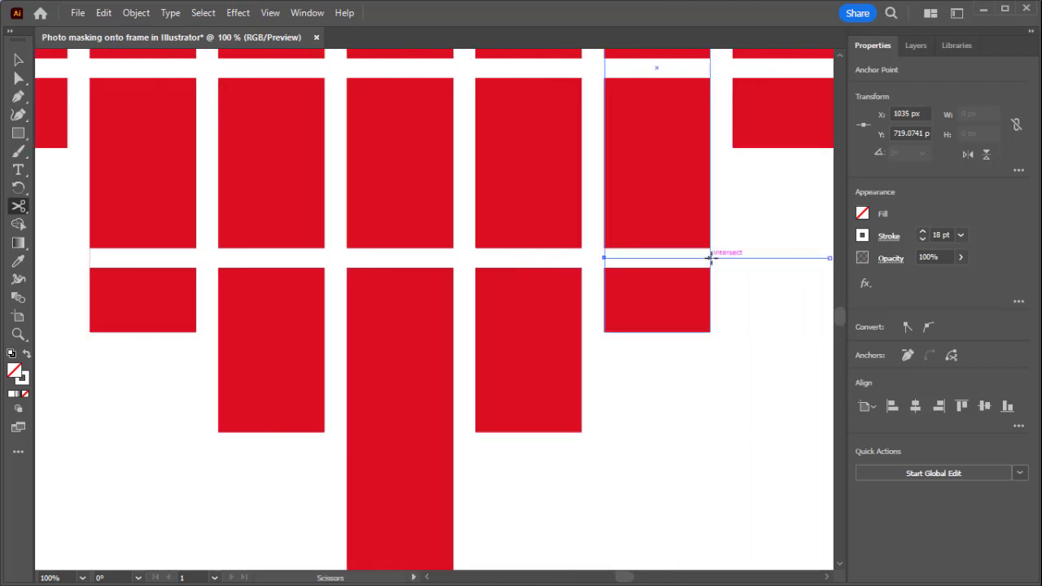
{"action": "scroll", "coordinate": [588, 272], "scroll_direction": "up", "scroll_amount": 3}
{"action": "scroll", "coordinate": [585, 263], "scroll_direction": "up", "scroll_amount": 1}
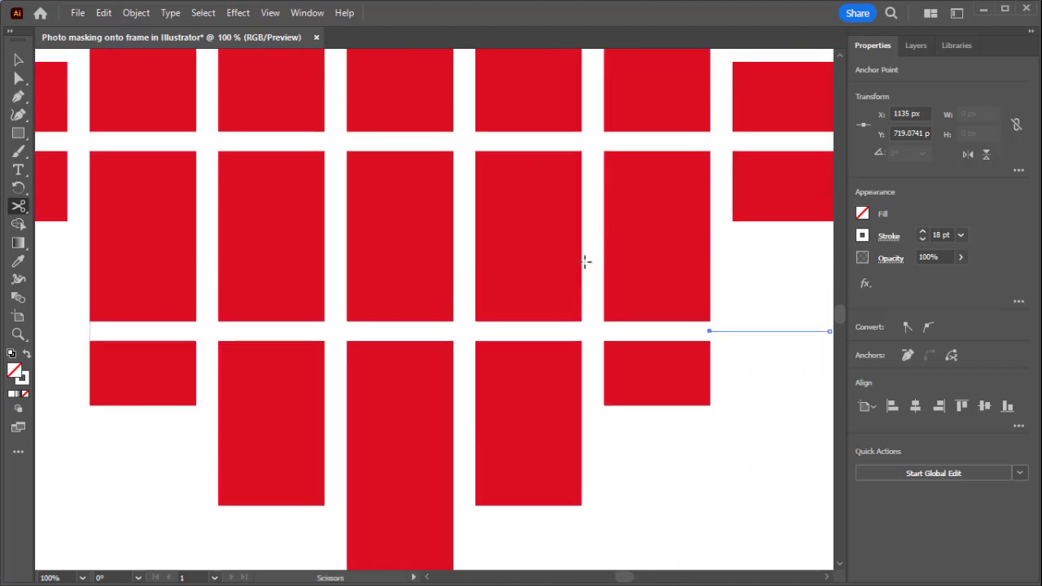
{"action": "scroll", "coordinate": [586, 261], "scroll_direction": "down", "scroll_amount": 1}
{"action": "scroll", "coordinate": [366, 236], "scroll_direction": "up", "scroll_amount": 2}
{"action": "scroll", "coordinate": [272, 220], "scroll_direction": "up", "scroll_amount": 1}
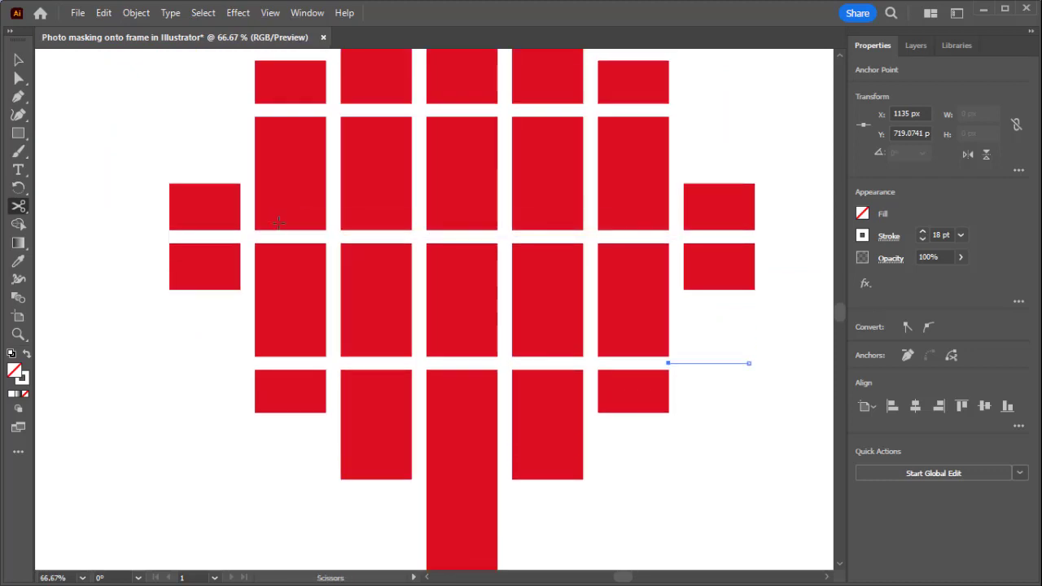
{"action": "key", "text": "plus"}
- Cut the middle gap line at its three column edges, then return to the Selection tool
{"action": "key", "text": "c"}
{"action": "scroll", "coordinate": [497, 236], "scroll_direction": "up", "scroll_amount": 1}
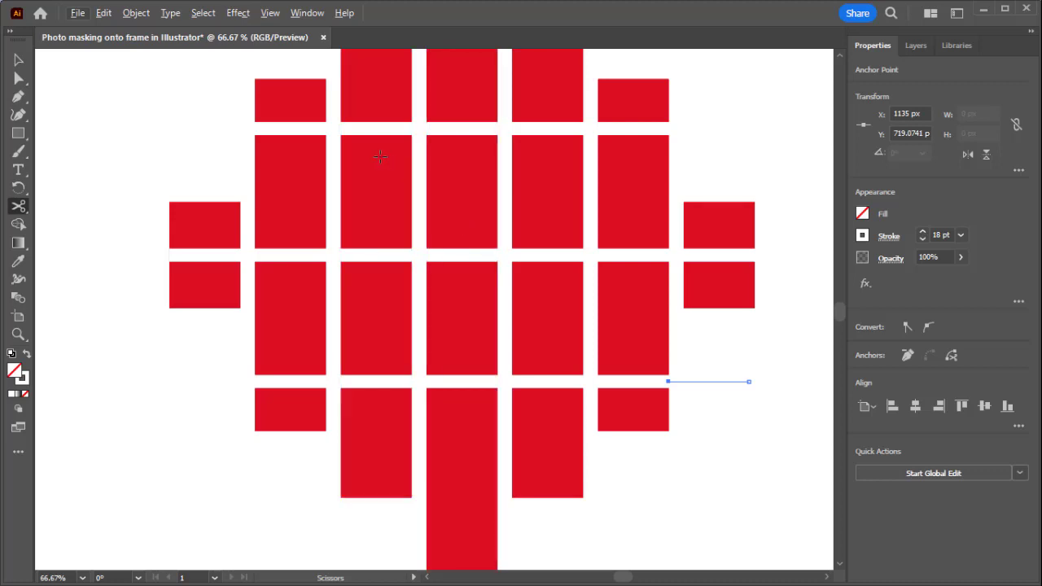
{"action": "scroll", "coordinate": [380, 157], "scroll_direction": "up", "scroll_amount": 2}
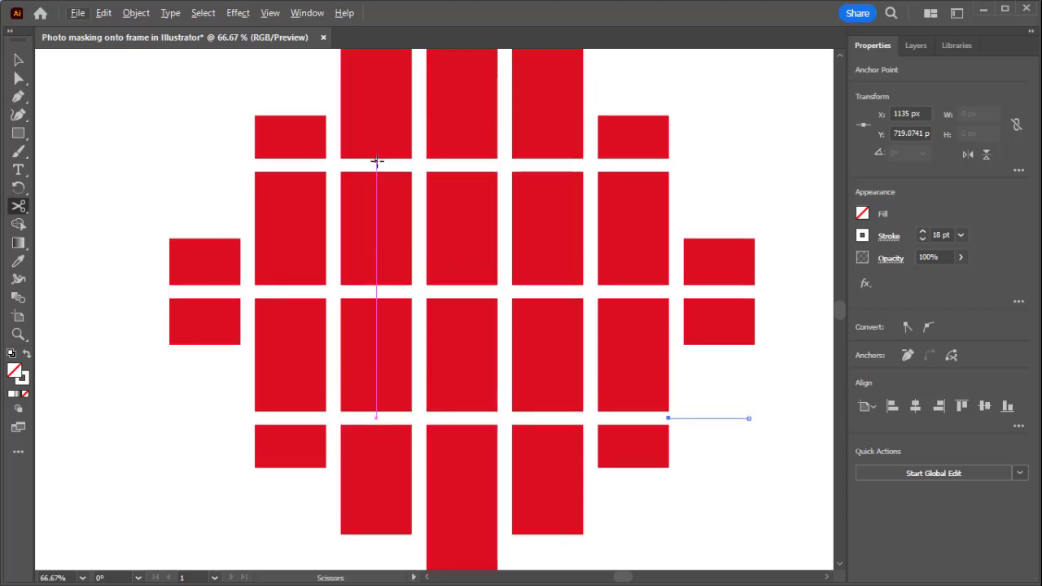
{"action": "scroll", "coordinate": [343, 292], "scroll_direction": "up", "scroll_amount": 2}
{"action": "left_click", "coordinate": [341, 292]}
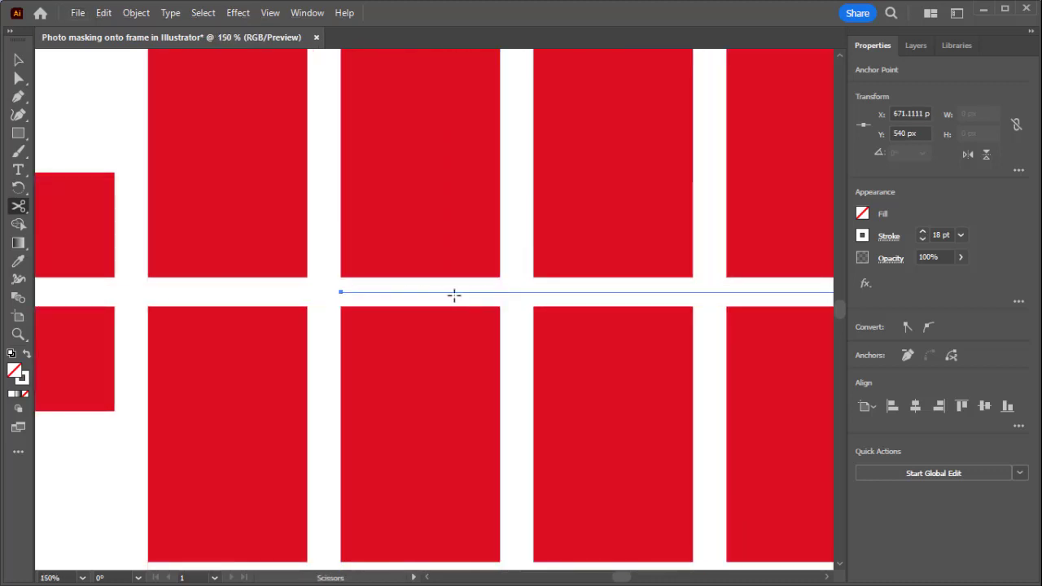
{"action": "left_click", "coordinate": [500, 292]}
{"action": "scroll", "coordinate": [472, 302], "scroll_direction": "down", "scroll_amount": 2}
{"action": "scroll", "coordinate": [472, 302], "scroll_direction": "down", "scroll_amount": 1}
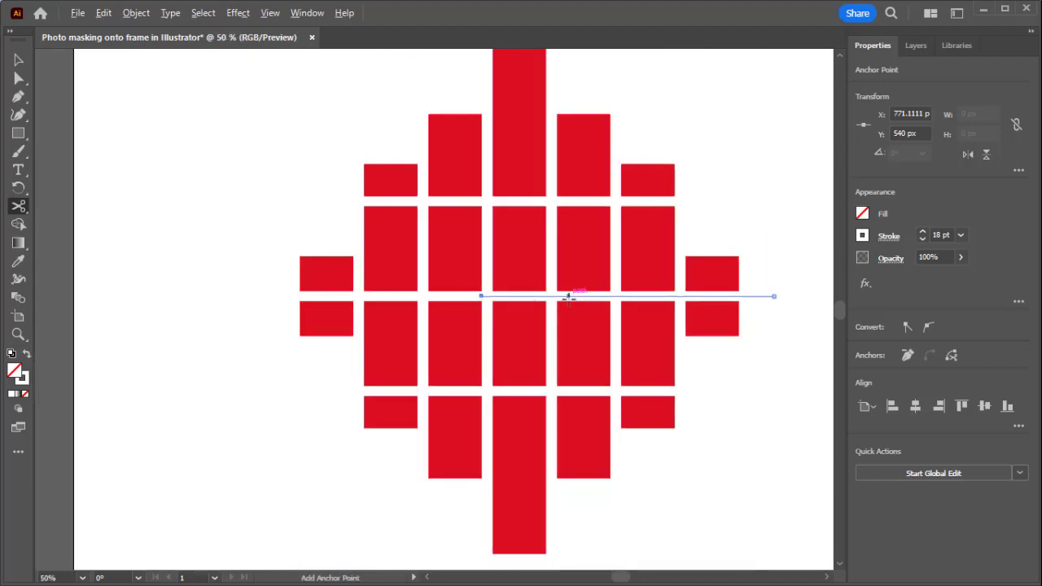
{"action": "scroll", "coordinate": [568, 297], "scroll_direction": "up", "scroll_amount": 1}
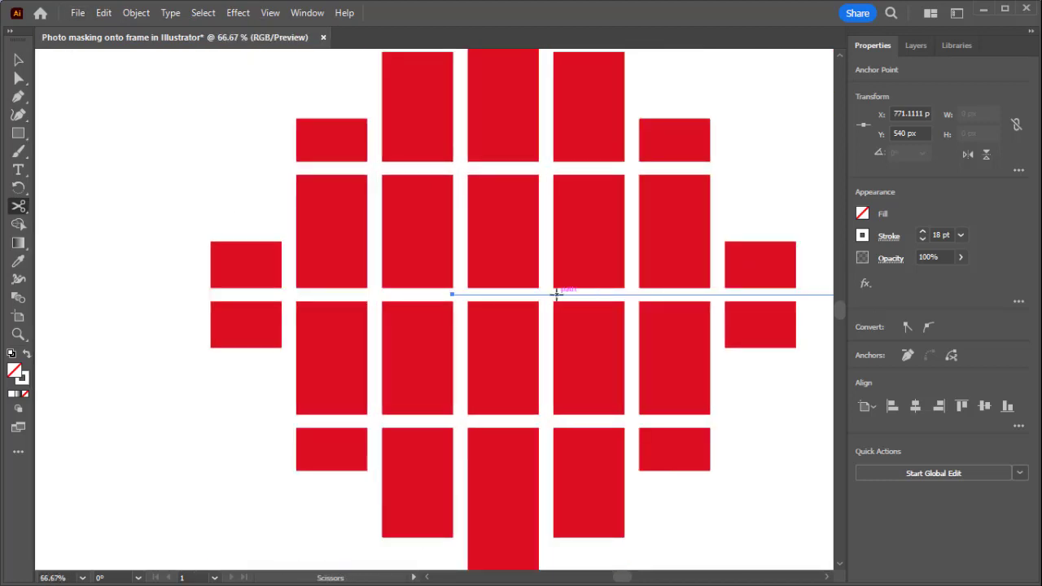
{"action": "left_click", "coordinate": [555, 293]}
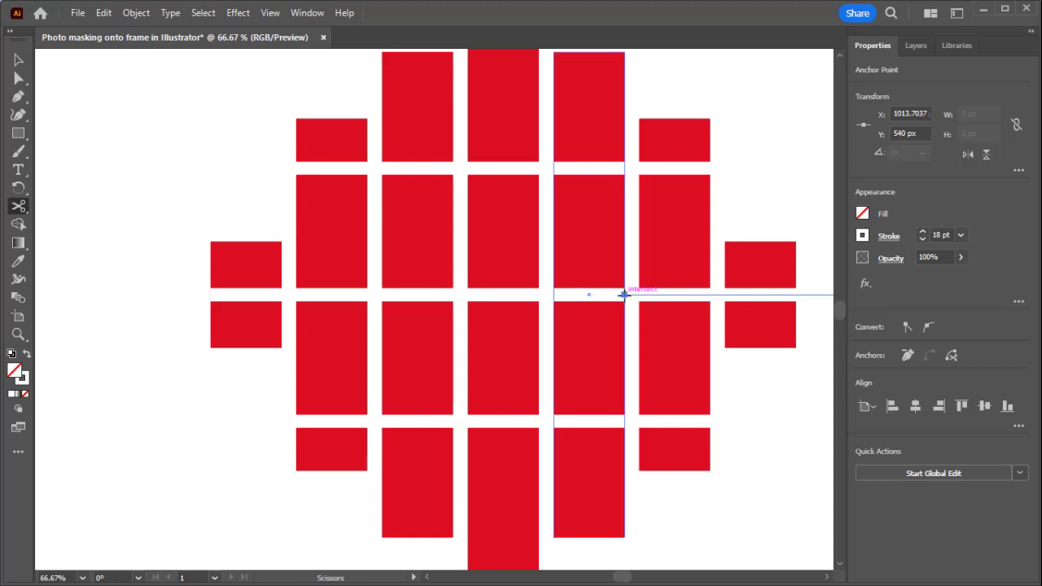
{"action": "scroll", "coordinate": [591, 294], "scroll_direction": "down", "scroll_amount": 1}
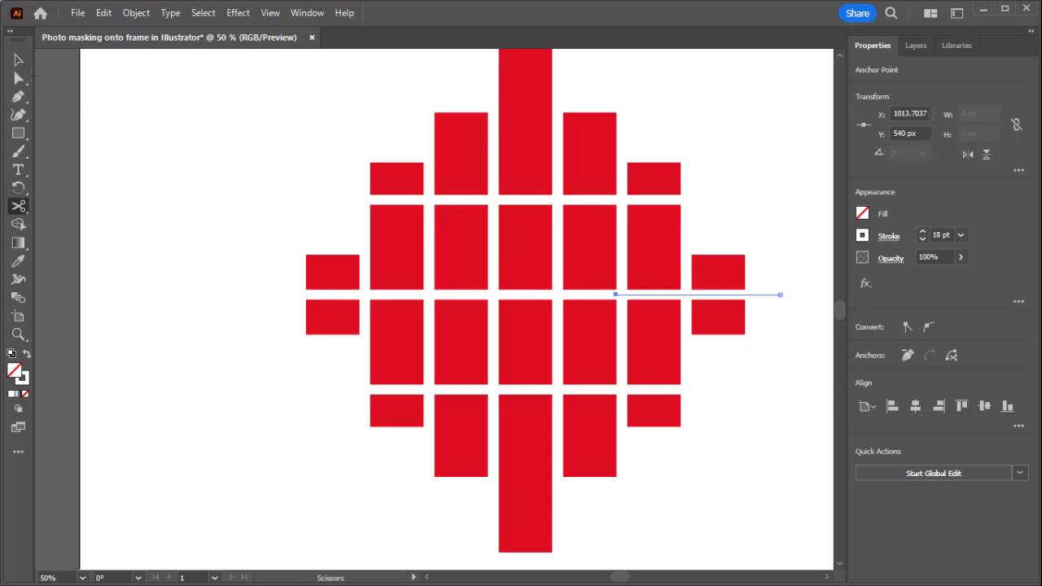
{"action": "left_click", "coordinate": [18, 60]}
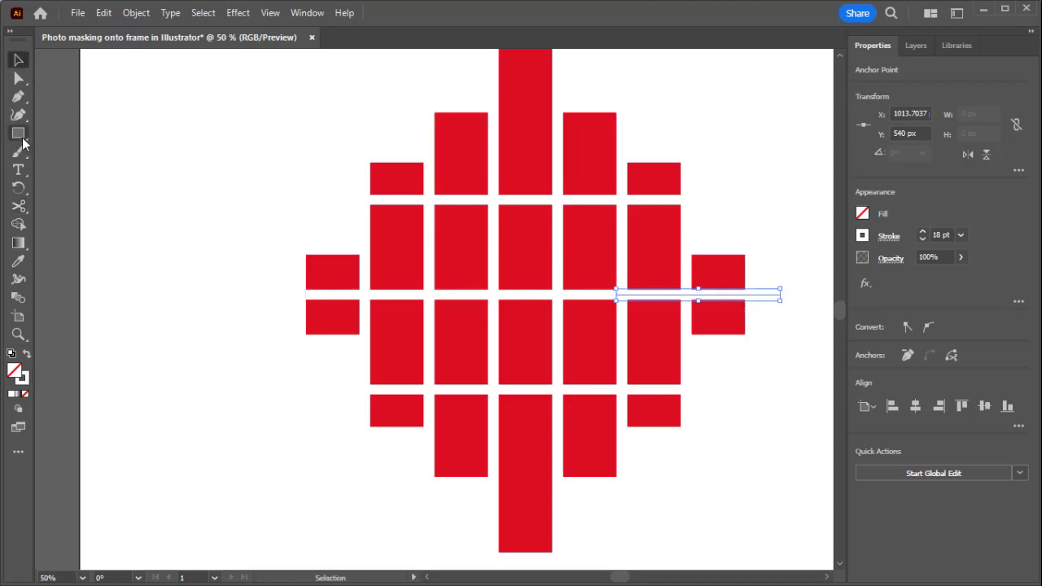
- Apply the red bar styling to the gap line with the Eyedropper
{"action": "left_click", "coordinate": [18, 260]}
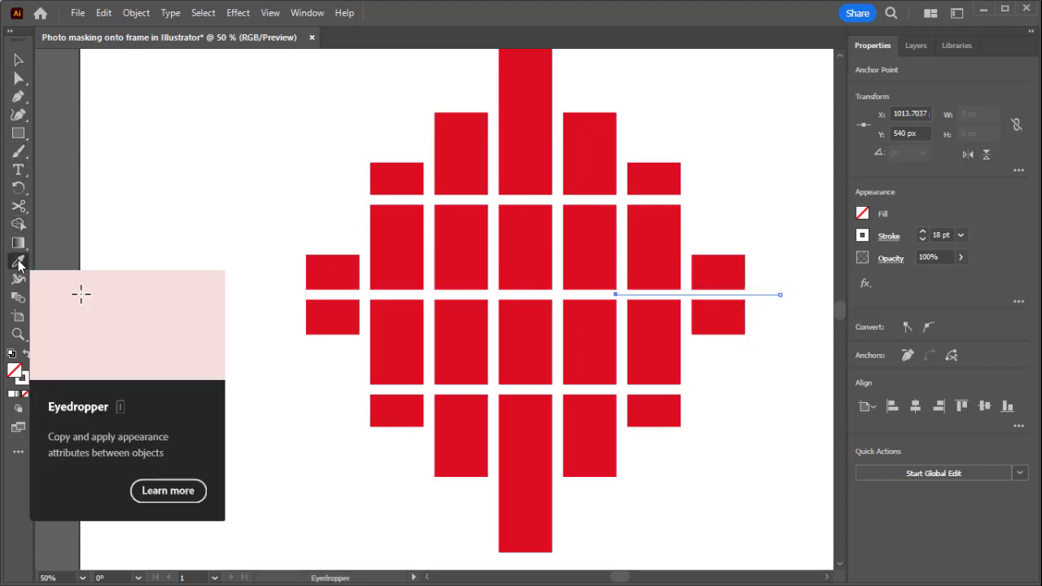
{"action": "left_click", "coordinate": [396, 171]}
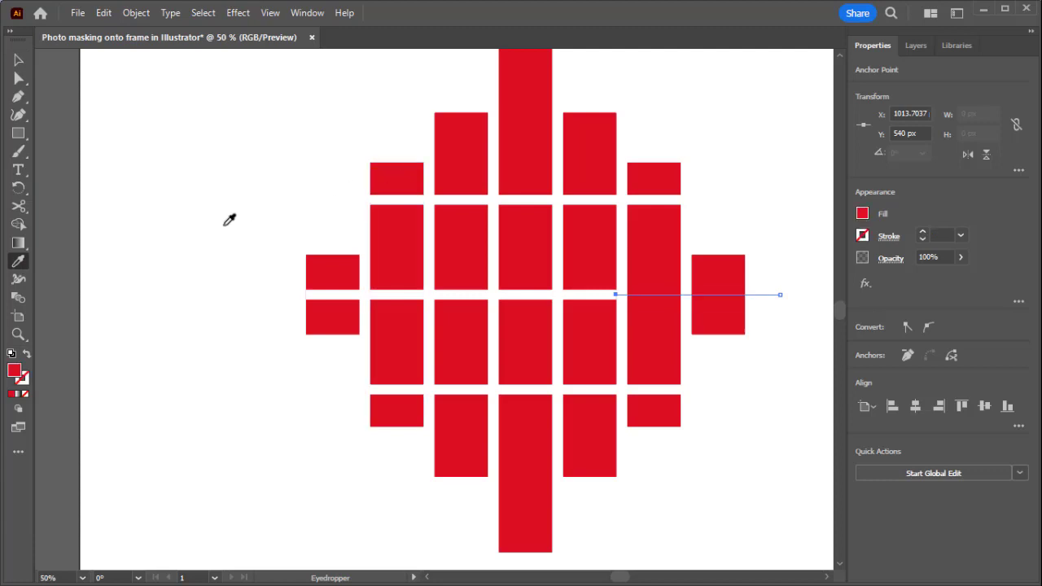
{"action": "left_click", "coordinate": [18, 59]}
{"action": "scroll", "coordinate": [154, 183], "scroll_direction": "down", "scroll_amount": 2}
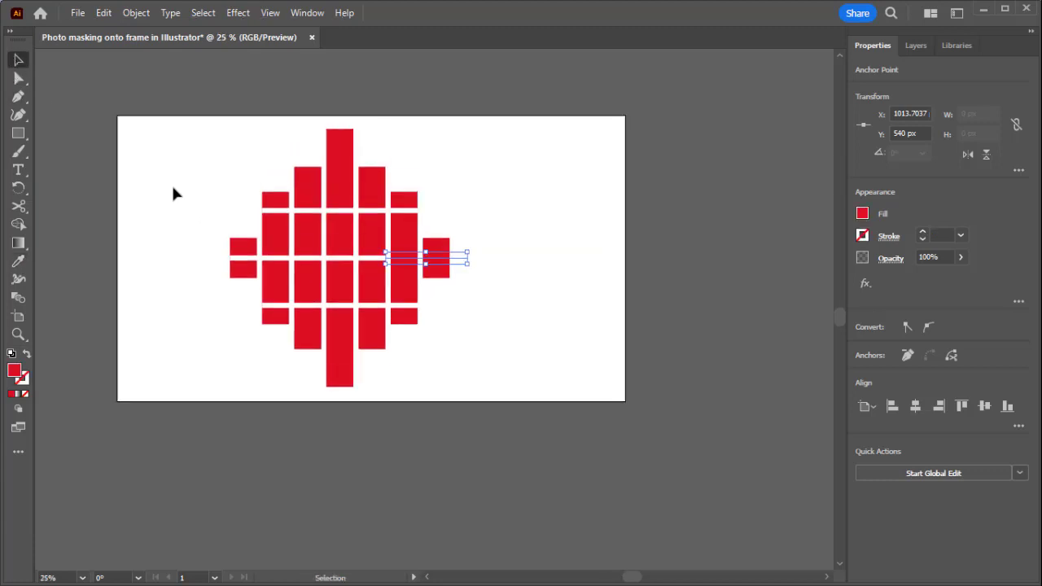
{"action": "scroll", "coordinate": [173, 193], "scroll_direction": "up", "scroll_amount": 1}
- Marquee-select all the bar artwork and expand it with Object > Expand
{"action": "left_click_drag", "start_coordinate": [182, 153], "coordinate": [475, 400]}
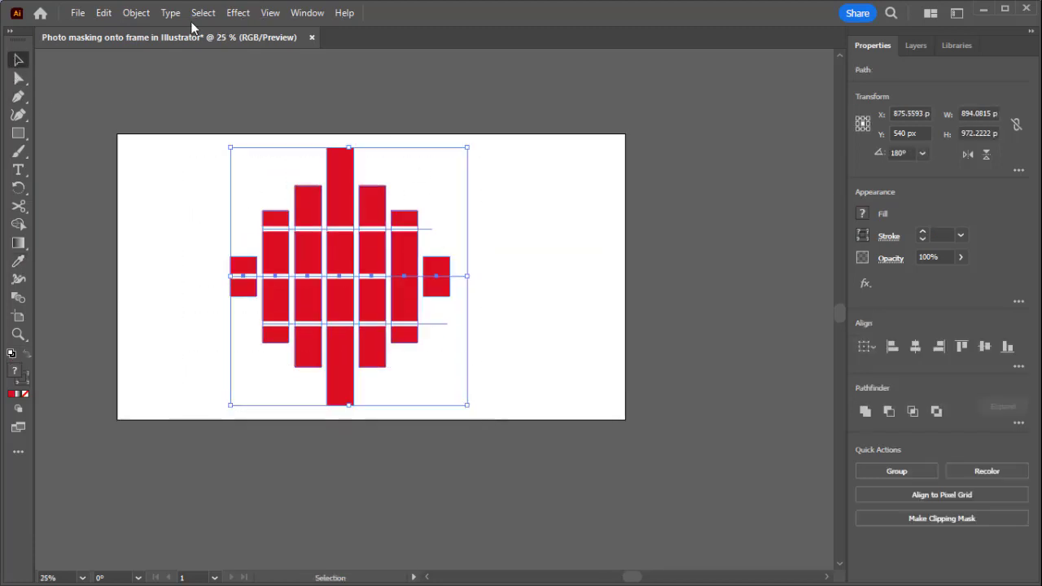
{"action": "left_click", "coordinate": [136, 13]}
{"action": "left_click", "coordinate": [205, 133]}
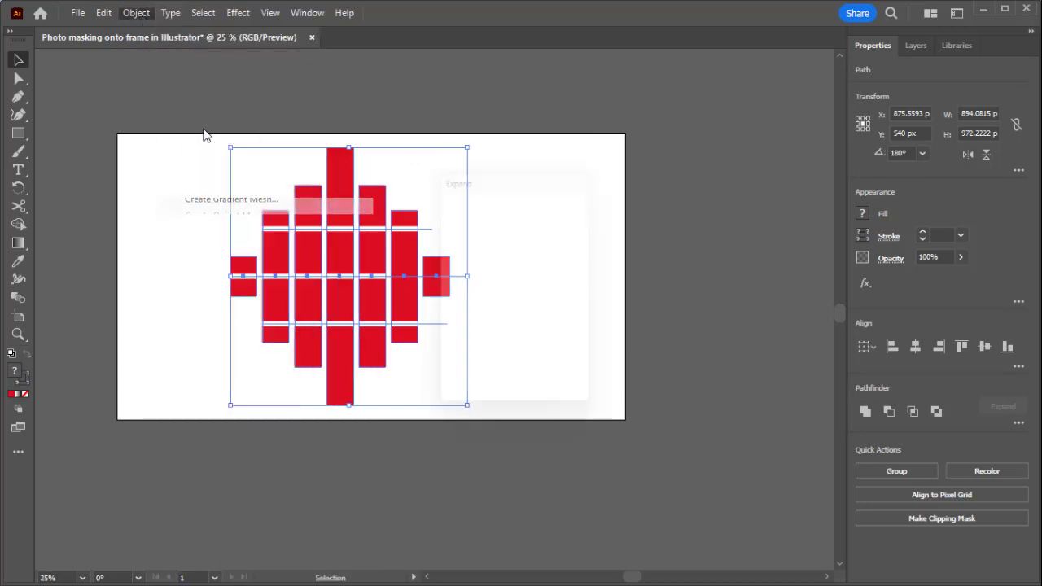
{"action": "left_click", "coordinate": [485, 388]}
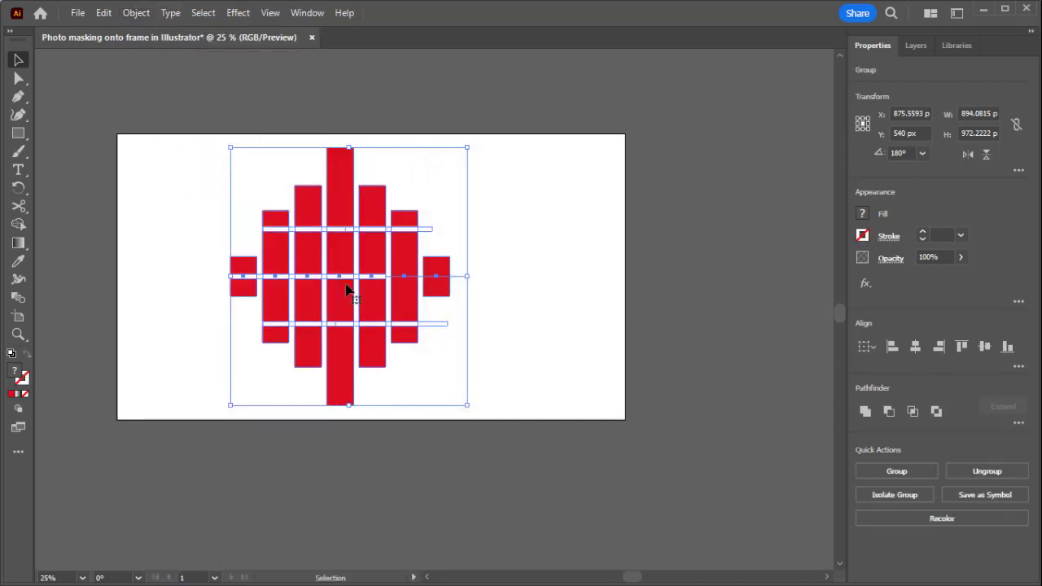
{"action": "scroll", "coordinate": [252, 303], "scroll_direction": "up", "scroll_amount": 1}
{"action": "scroll", "coordinate": [246, 285], "scroll_direction": "down", "scroll_amount": 2}
{"action": "scroll", "coordinate": [226, 271], "scroll_direction": "up", "scroll_amount": 1, "text": "alt"}
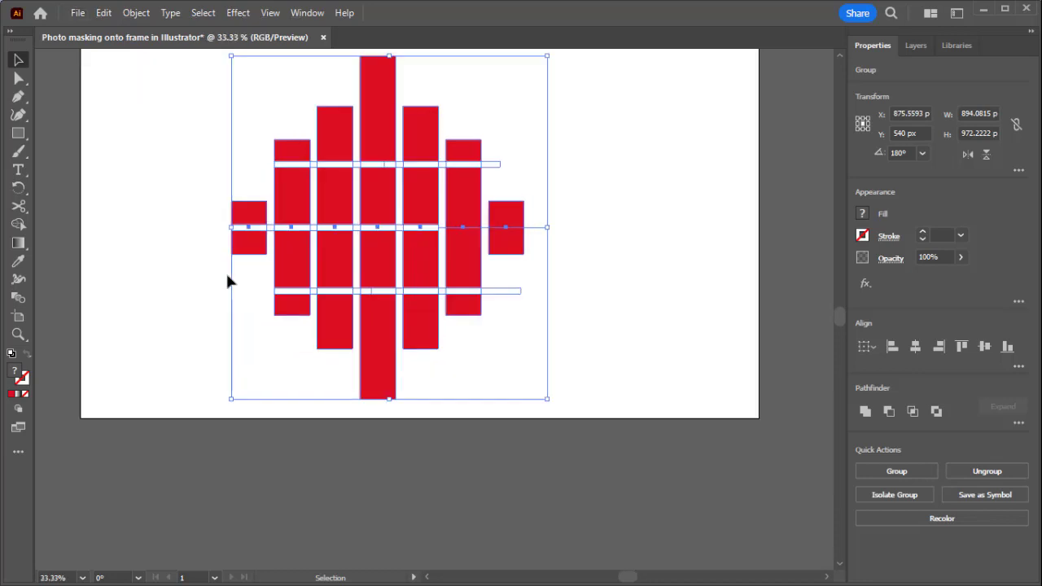
{"action": "scroll", "coordinate": [226, 276], "scroll_direction": "up", "scroll_amount": 2}
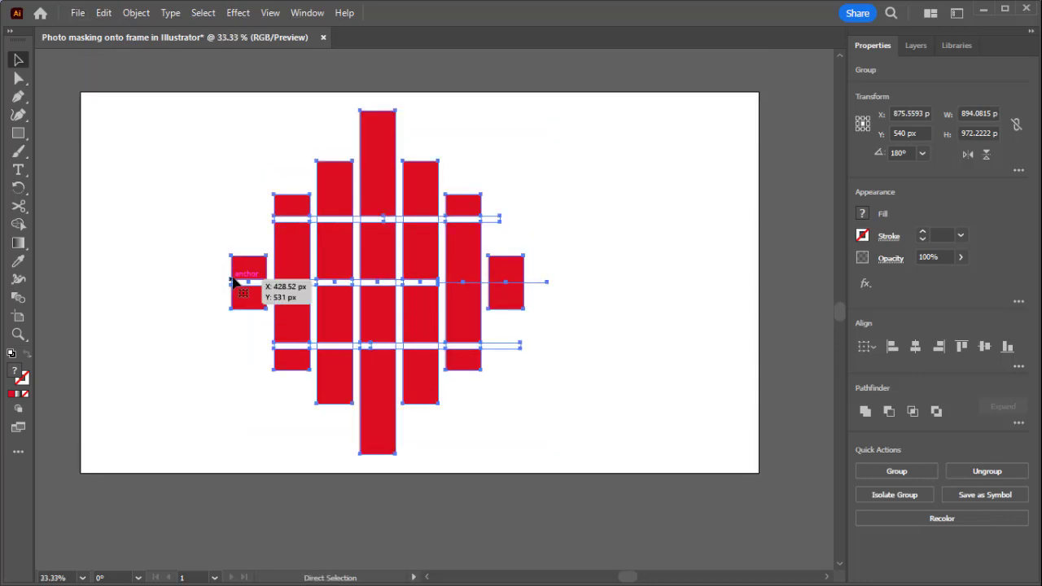
{"action": "scroll", "coordinate": [234, 281], "scroll_direction": "up", "scroll_amount": 1, "text": "alt"}
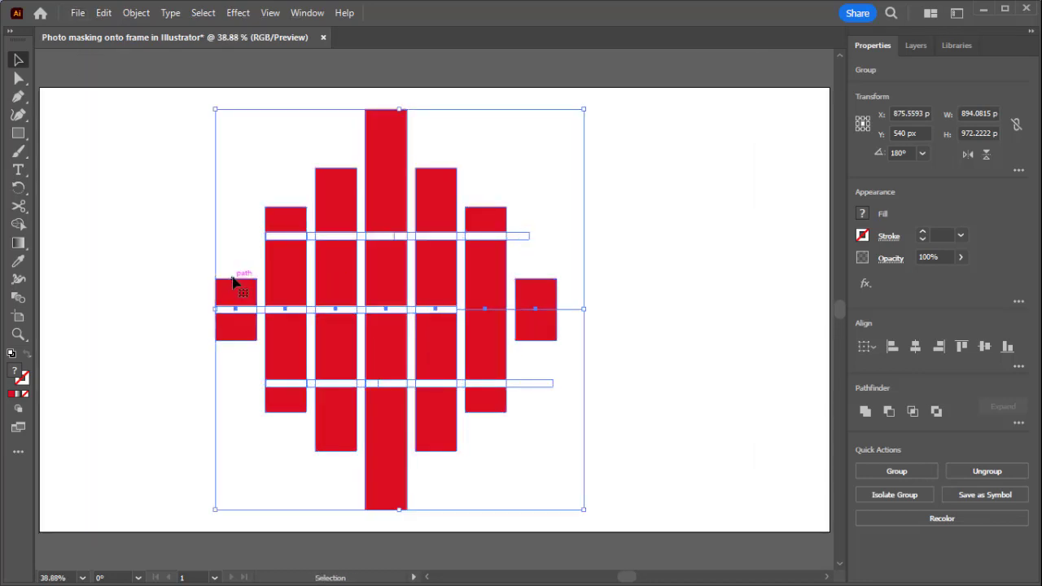
- Use Shape Builder to join the far-left, far-right and left-middle bars, deleting the upper-left strip
{"action": "left_click", "coordinate": [19, 226]}
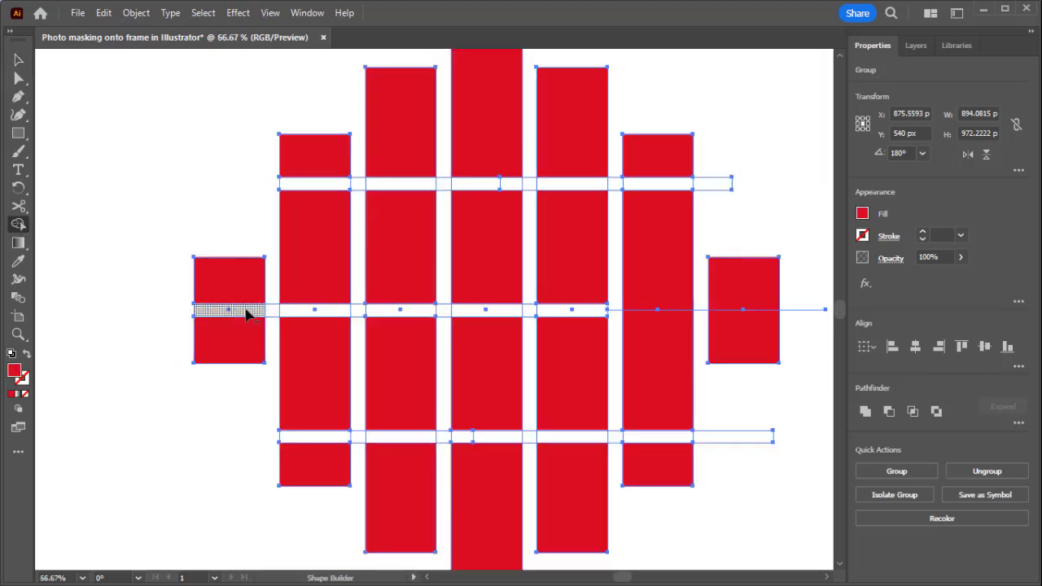
{"action": "scroll", "coordinate": [249, 310], "scroll_direction": "up", "scroll_amount": 3, "text": "alt"}
{"action": "left_click", "coordinate": [739, 349]}
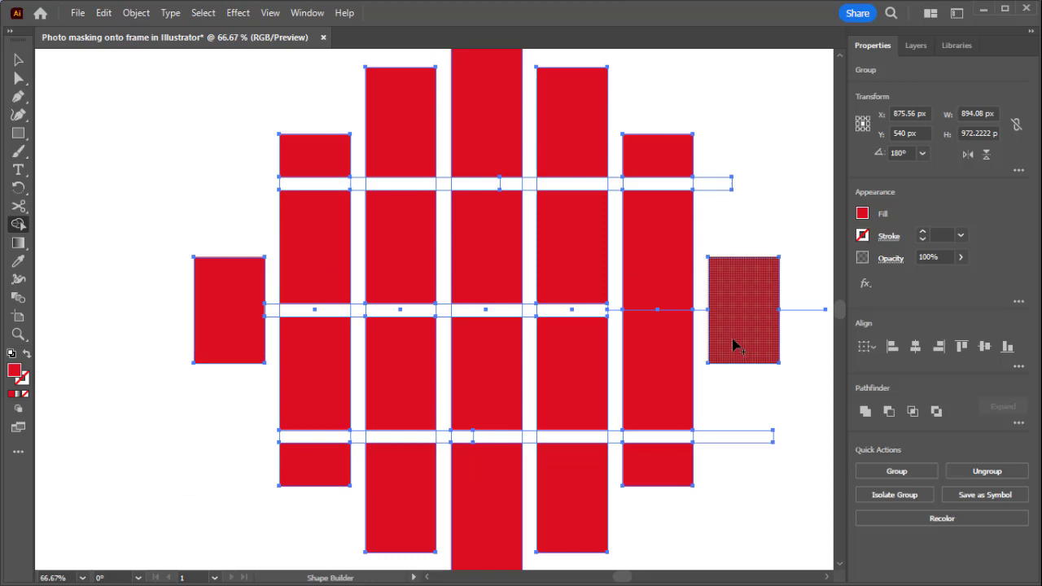
{"action": "left_click_drag", "start_coordinate": [658, 304], "coordinate": [659, 350]}
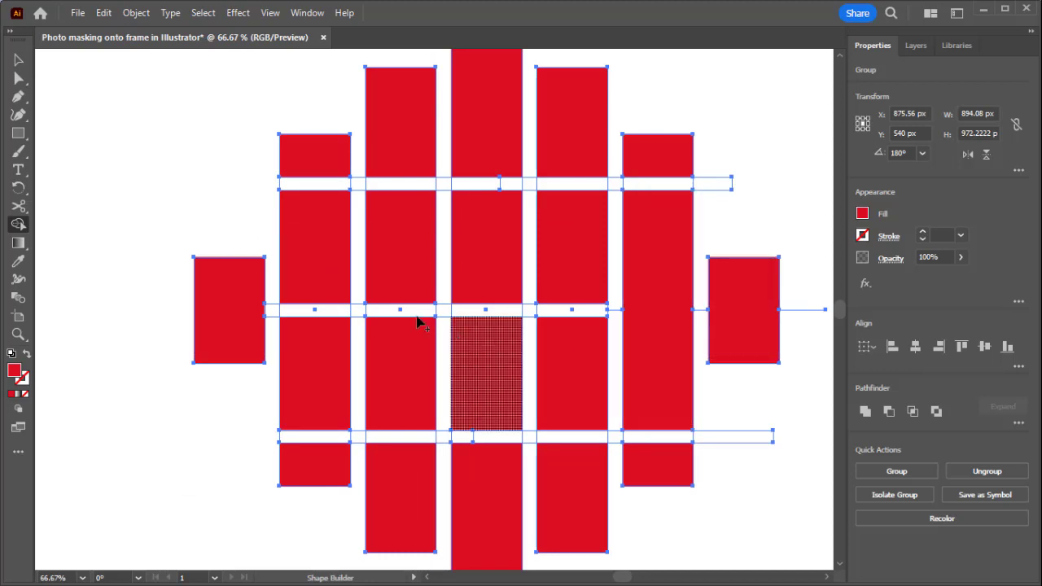
{"action": "left_click_drag", "start_coordinate": [316, 308], "coordinate": [324, 370]}
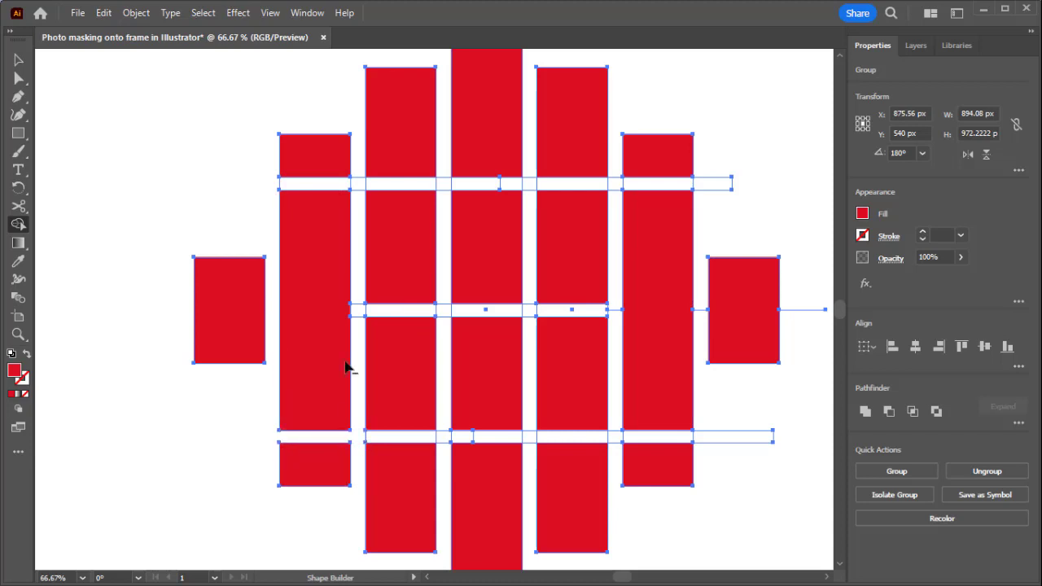
{"action": "left_click", "coordinate": [346, 185], "text": "alt"}
{"action": "scroll", "coordinate": [440, 191], "scroll_direction": "right", "scroll_amount": 1}
{"action": "scroll", "coordinate": [411, 189], "scroll_direction": "right", "scroll_amount": 1}
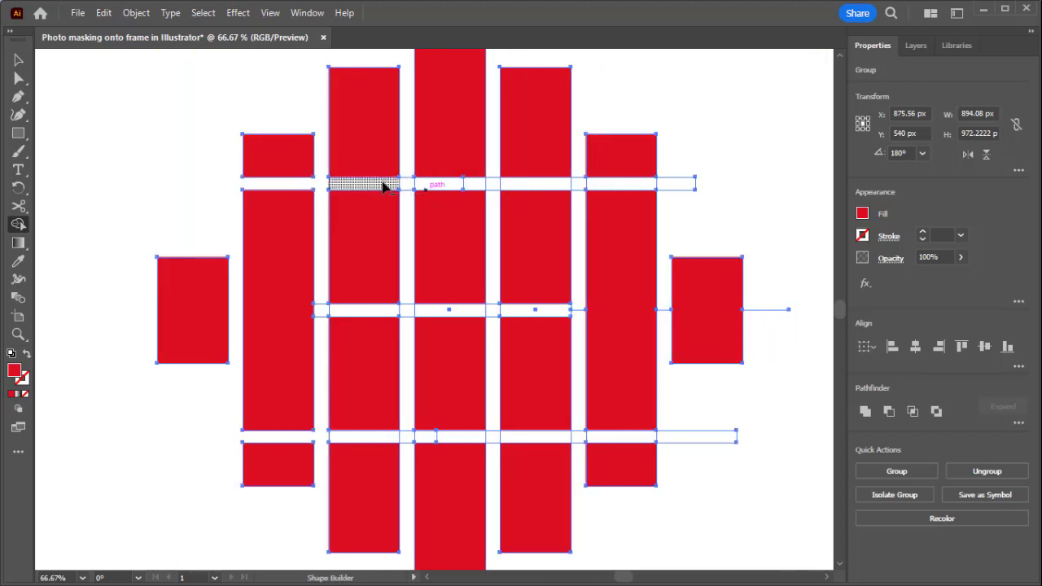
- Merge the bars of the left and right inner columns across their gaps, removing a side strip
{"action": "left_click_drag", "start_coordinate": [372, 155], "coordinate": [376, 250]}
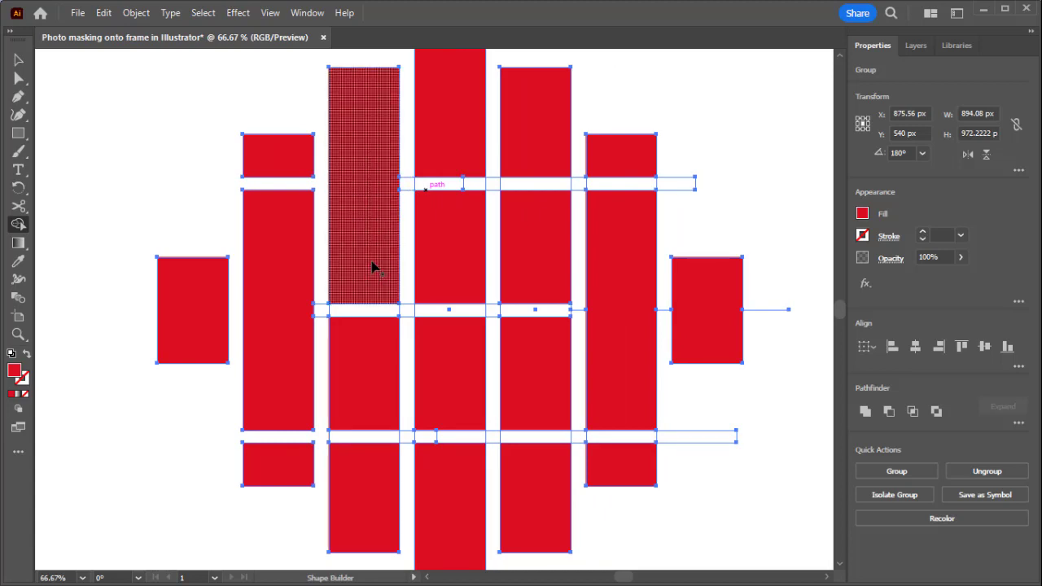
{"action": "scroll", "coordinate": [373, 378], "scroll_direction": "down", "scroll_amount": 1}
{"action": "left_click_drag", "start_coordinate": [372, 378], "coordinate": [368, 488]}
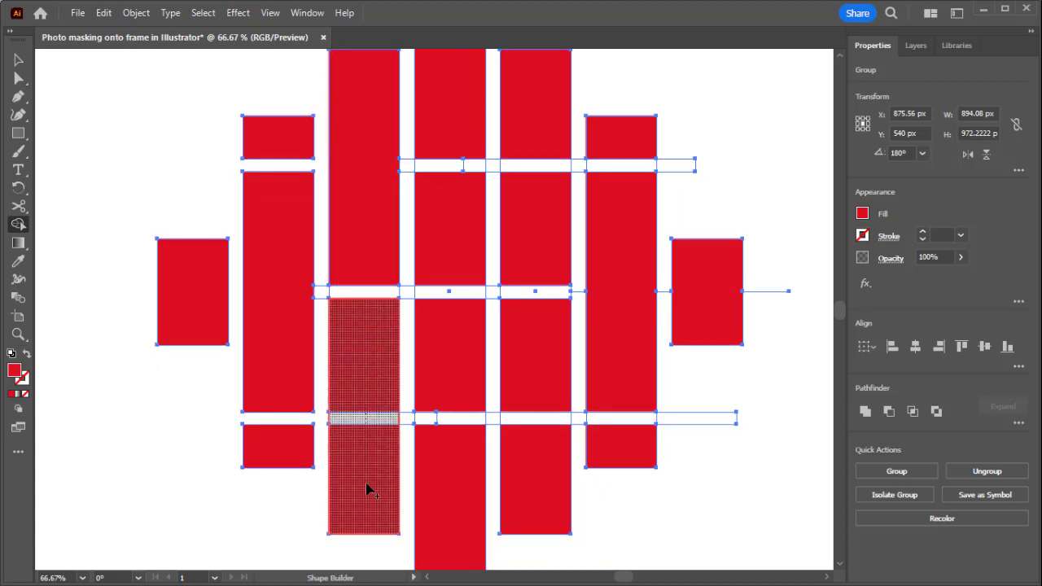
{"action": "left_click", "coordinate": [322, 291], "text": "alt"}
{"action": "scroll", "coordinate": [574, 209], "scroll_direction": "up", "scroll_amount": 1}
{"action": "left_click_drag", "start_coordinate": [544, 156], "coordinate": [548, 278]}
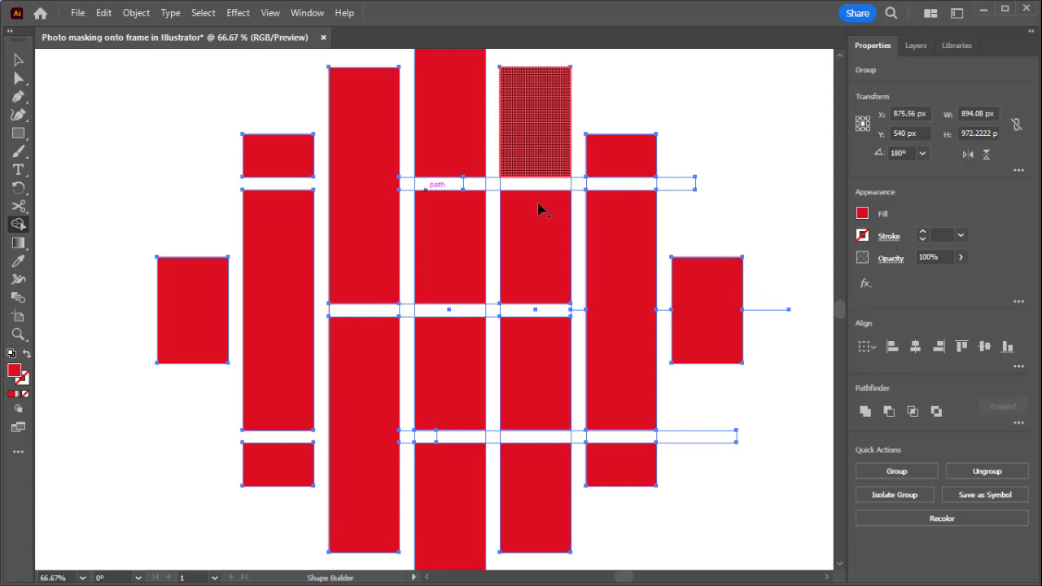
{"action": "mouse_move", "coordinate": [542, 325]}
{"action": "left_mouse_down"}
{"action": "mouse_move", "coordinate": [536, 484]}
{"action": "mouse_move", "coordinate": [572, 460]}
{"action": "left_mouse_up"}
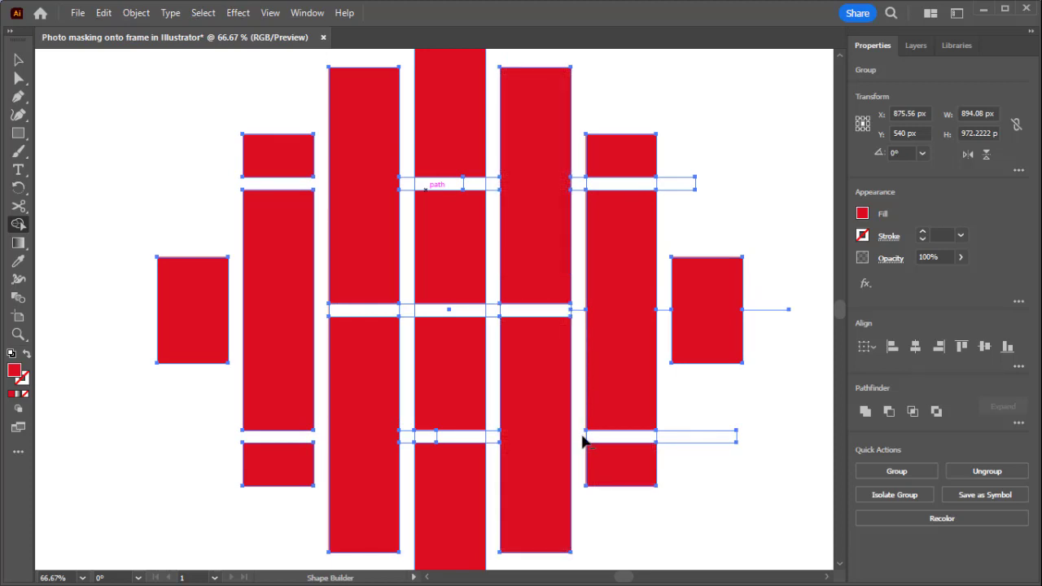
- Alt-click to delete leftover strip pieces around the right and centre columns
{"action": "left_click", "coordinate": [663, 434], "text": "alt"}
{"action": "left_click", "coordinate": [771, 311], "text": "alt"}
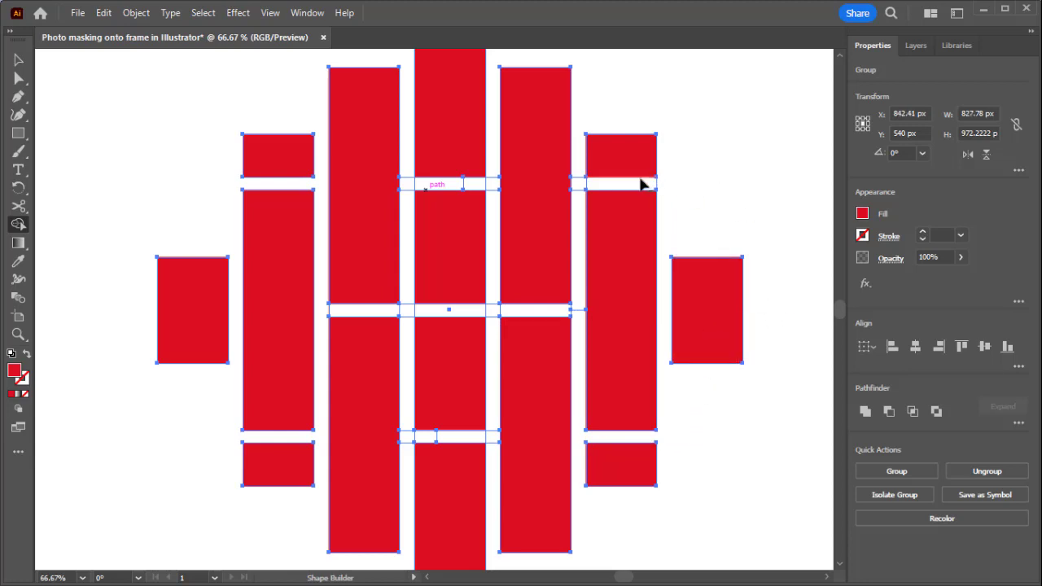
{"action": "left_click", "coordinate": [640, 184], "text": "alt"}
{"action": "left_click", "coordinate": [496, 184], "text": "alt"}
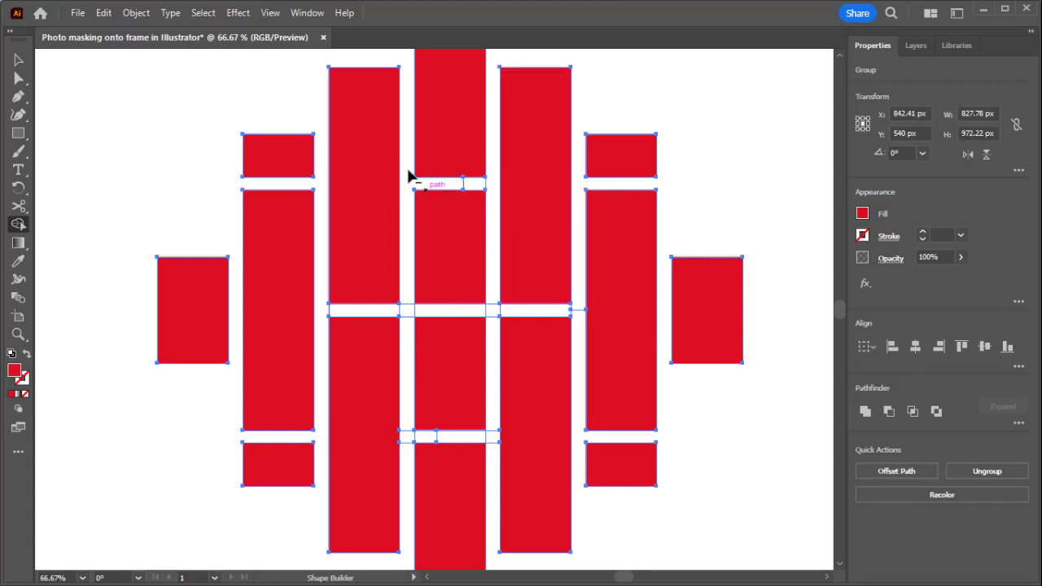
{"action": "scroll", "coordinate": [474, 379], "scroll_direction": "down", "scroll_amount": 1}
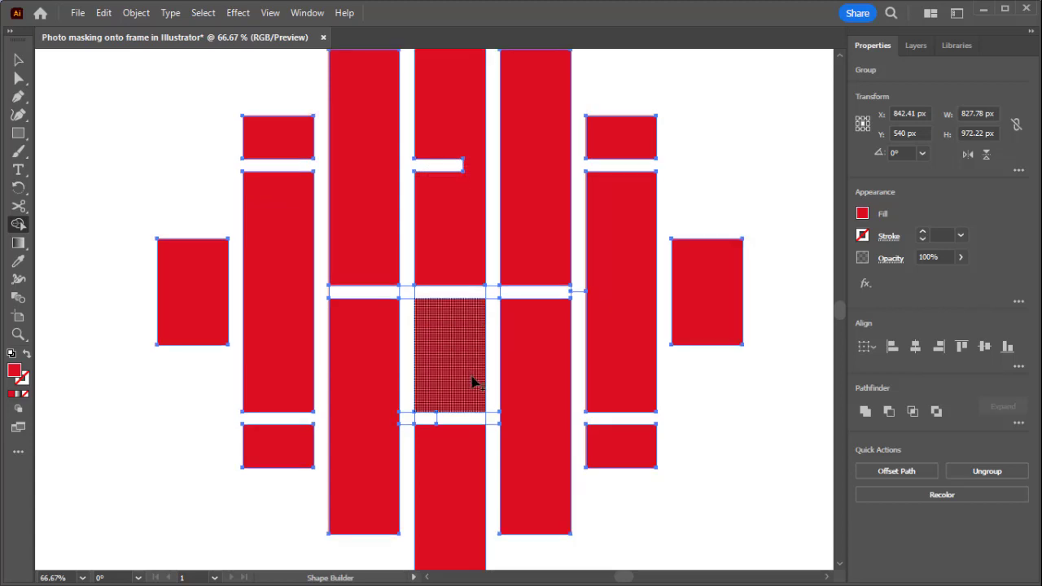
{"action": "scroll", "coordinate": [475, 379], "scroll_direction": "down", "scroll_amount": 2}
{"action": "left_click_drag", "start_coordinate": [421, 360], "coordinate": [423, 407]}
{"action": "left_click", "coordinate": [406, 375], "text": "alt"}
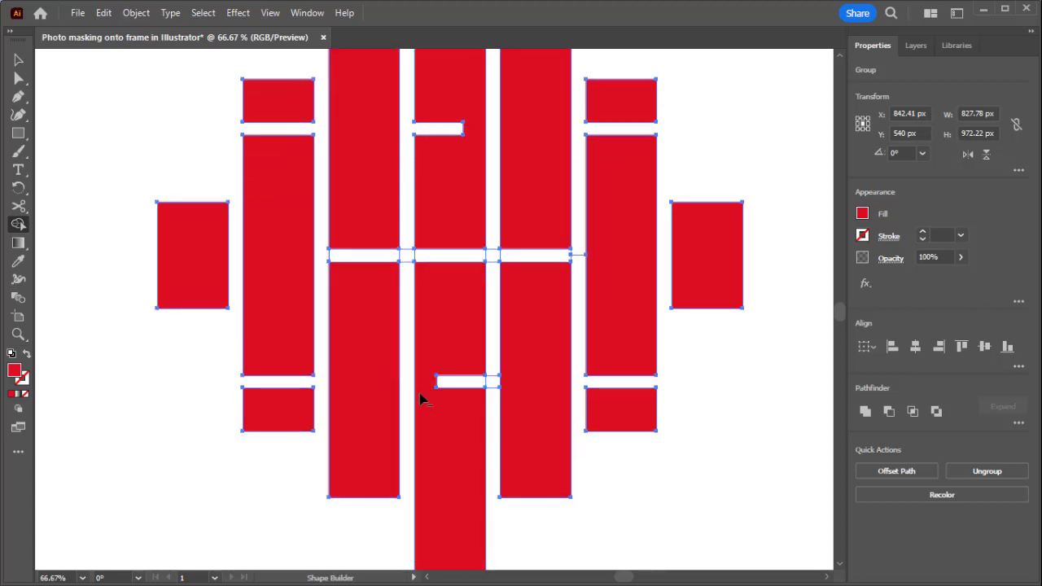
{"action": "left_click", "coordinate": [492, 383], "text": "alt"}
{"action": "scroll", "coordinate": [494, 271], "scroll_direction": "down", "scroll_amount": 1}
- Merge the centre column's top piece with the one below, then select the bar group
{"action": "left_click_drag", "start_coordinate": [471, 244], "coordinate": [470, 282]}
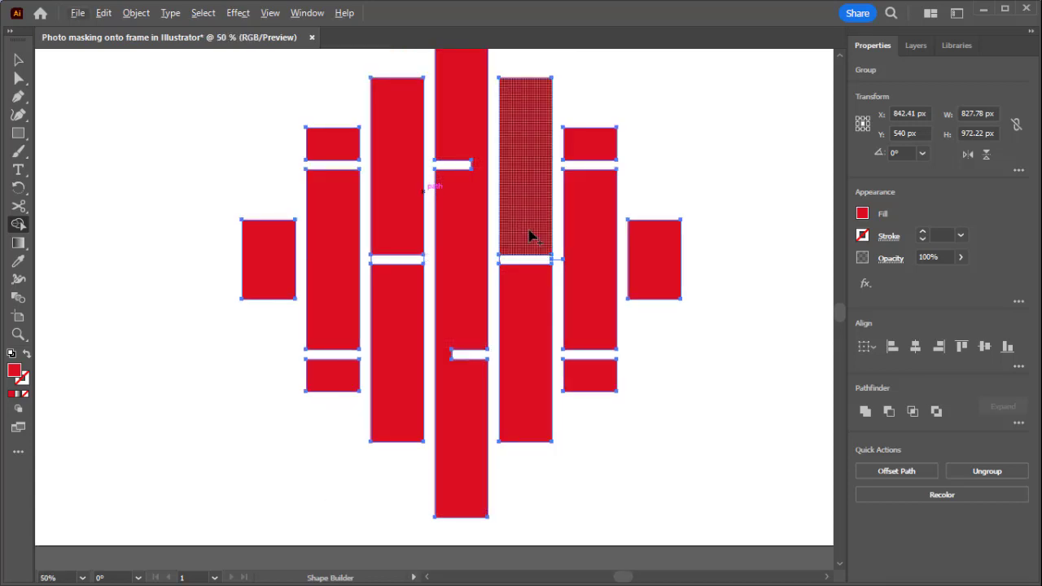
{"action": "scroll", "coordinate": [500, 279], "scroll_direction": "up", "scroll_amount": 1}
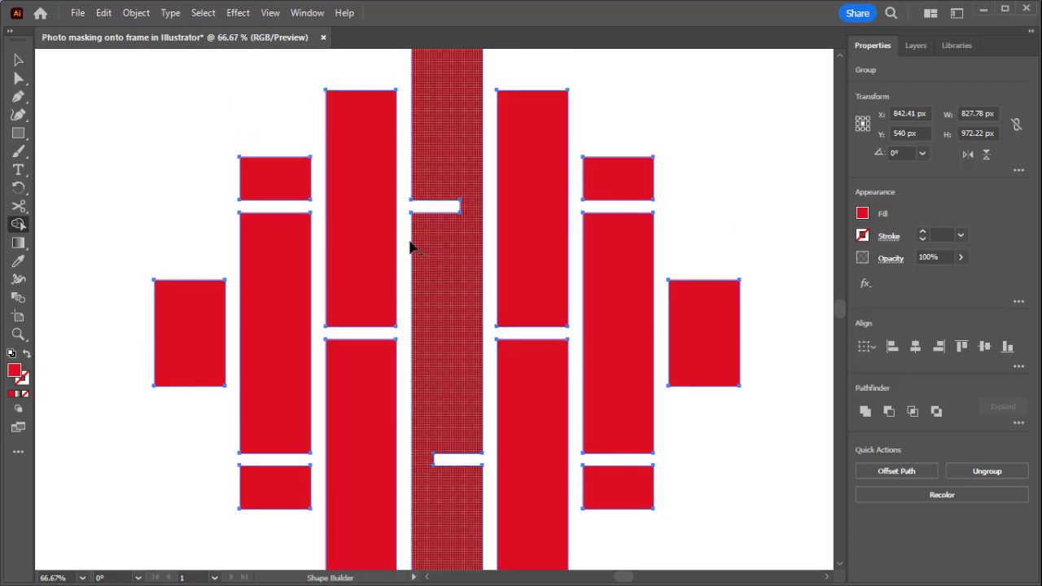
{"action": "scroll", "coordinate": [411, 244], "scroll_direction": "down", "scroll_amount": 1}
{"action": "scroll", "coordinate": [410, 244], "scroll_direction": "down", "scroll_amount": 1}
{"action": "key", "text": "v"}
{"action": "left_click", "coordinate": [356, 149]}
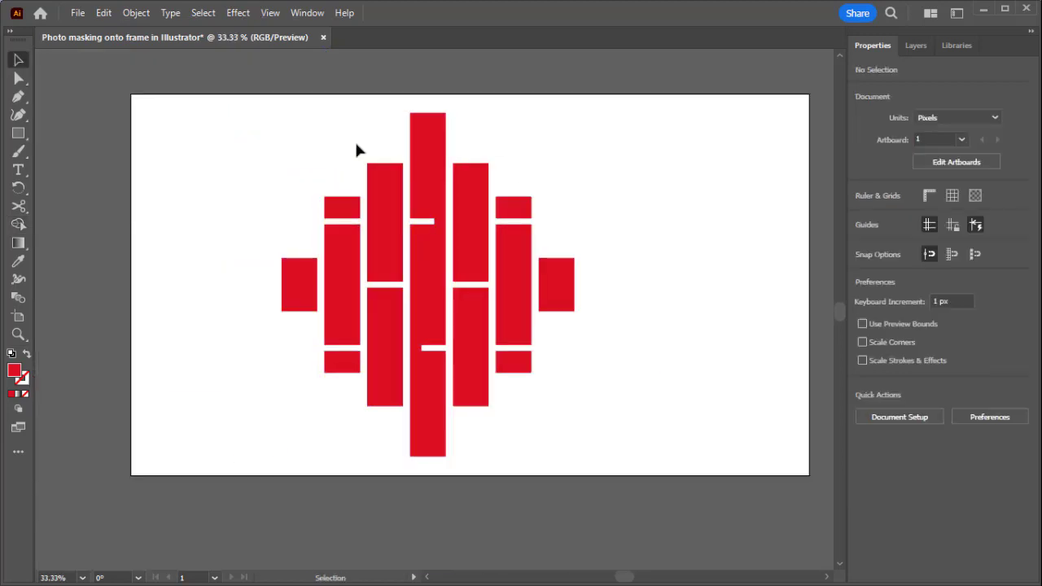
{"action": "left_click", "coordinate": [350, 254]}
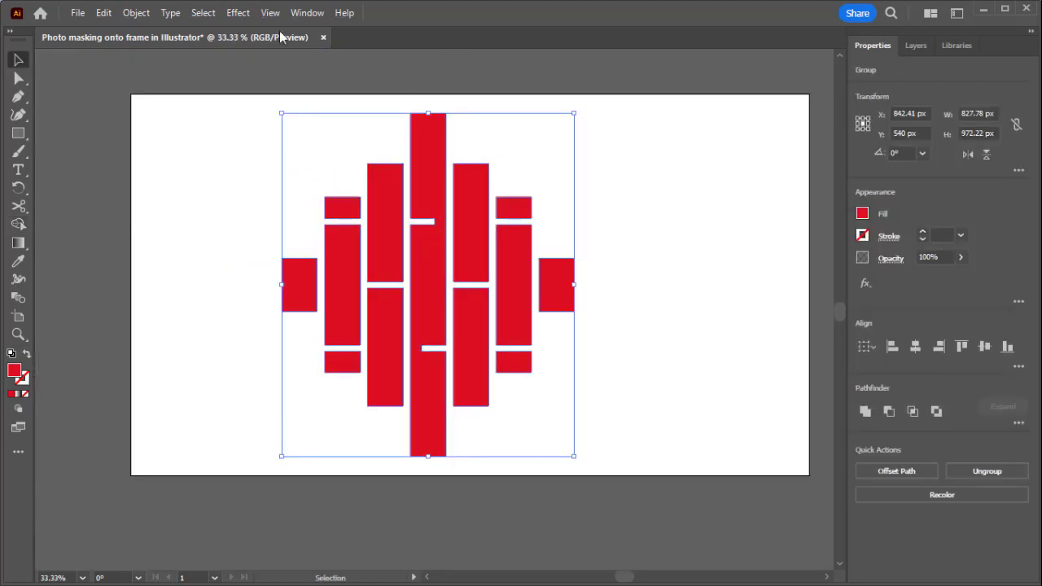
- Make the bars a compound path and centre it horizontally and vertically on the artboard
{"action": "left_click", "coordinate": [135, 19]}
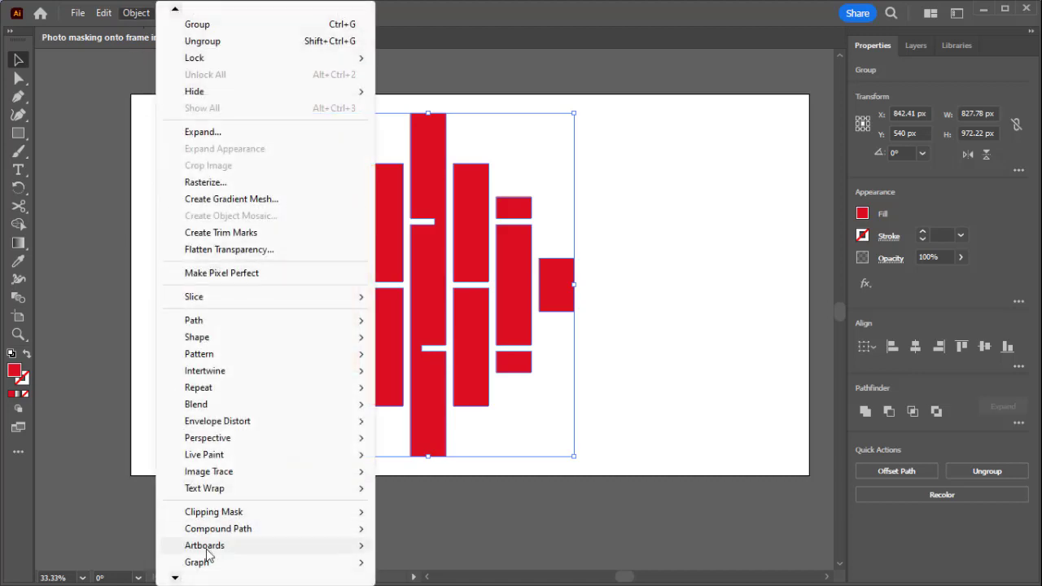
{"action": "mouse_move", "coordinate": [218, 528]}
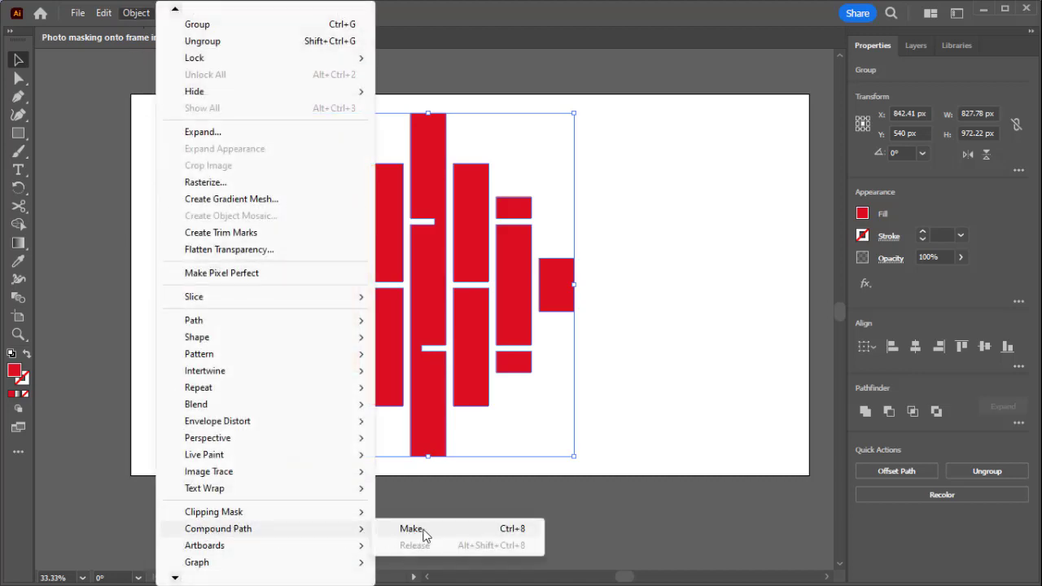
{"action": "left_click", "coordinate": [412, 529]}
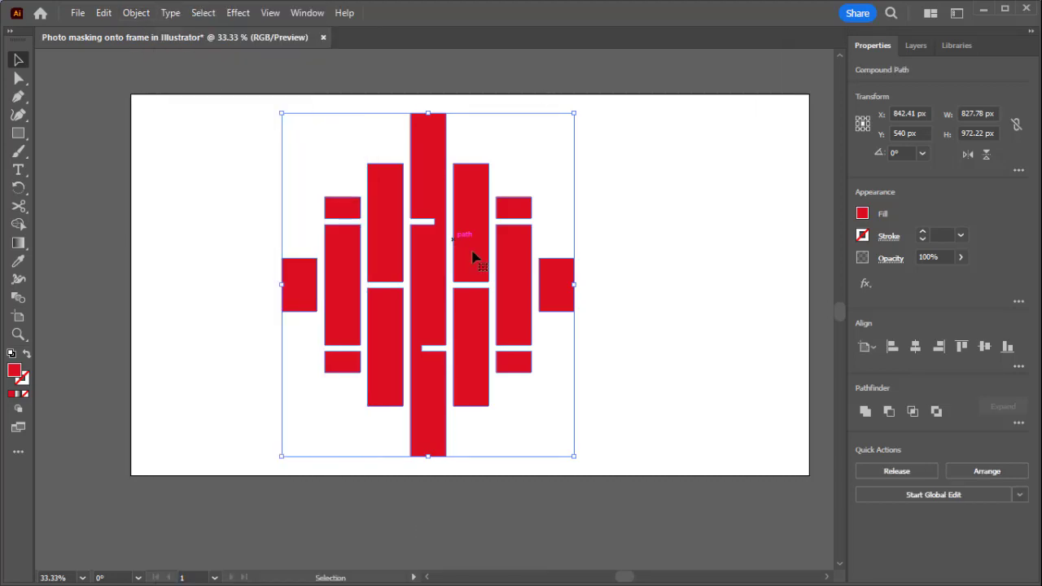
{"action": "left_click", "coordinate": [915, 346]}
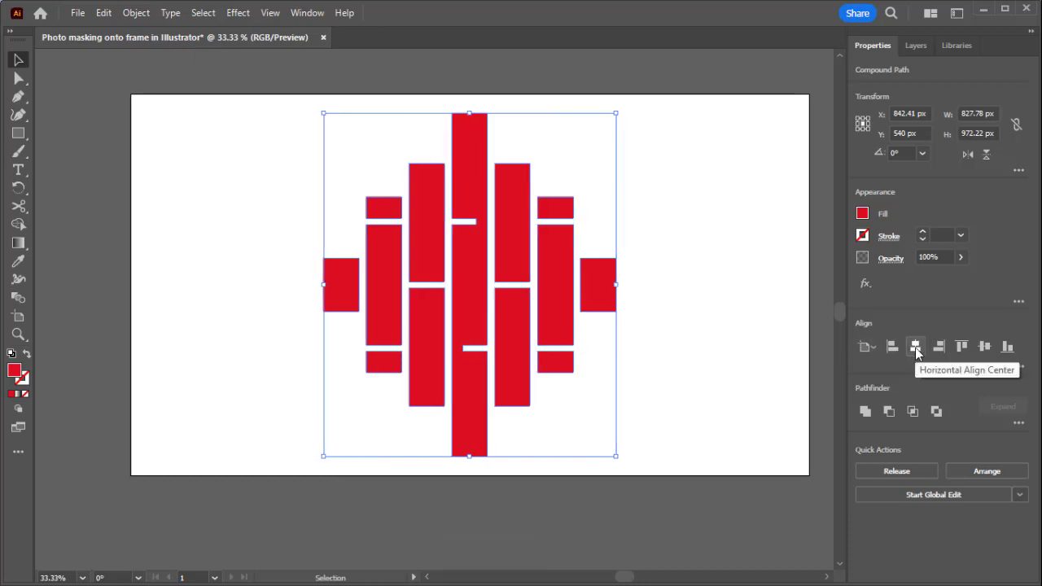
{"action": "left_click", "coordinate": [987, 352]}
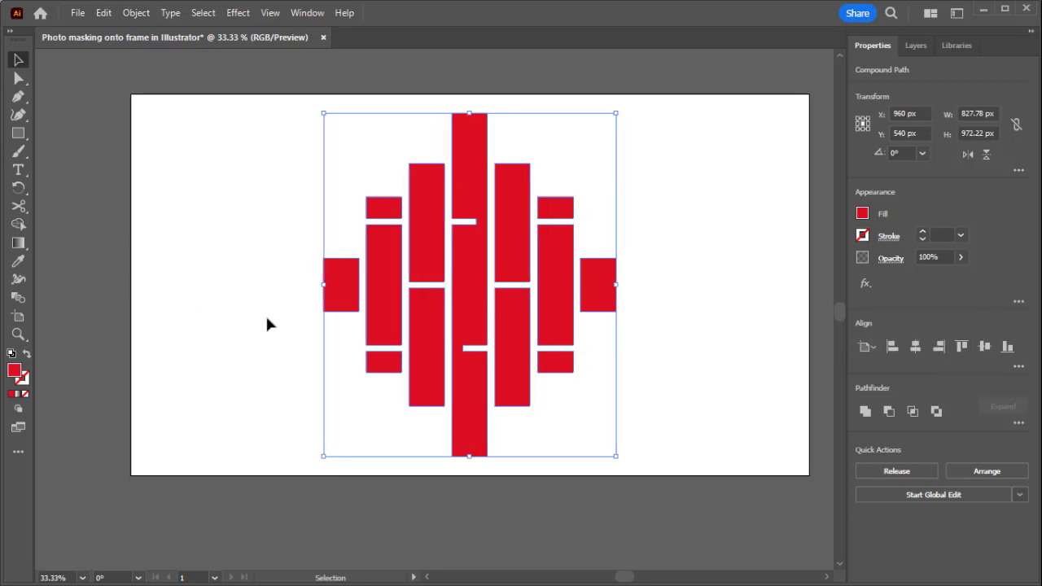
{"action": "left_click", "coordinate": [220, 297]}
{"action": "scroll", "coordinate": [218, 298], "scroll_direction": "down", "scroll_amount": 2}
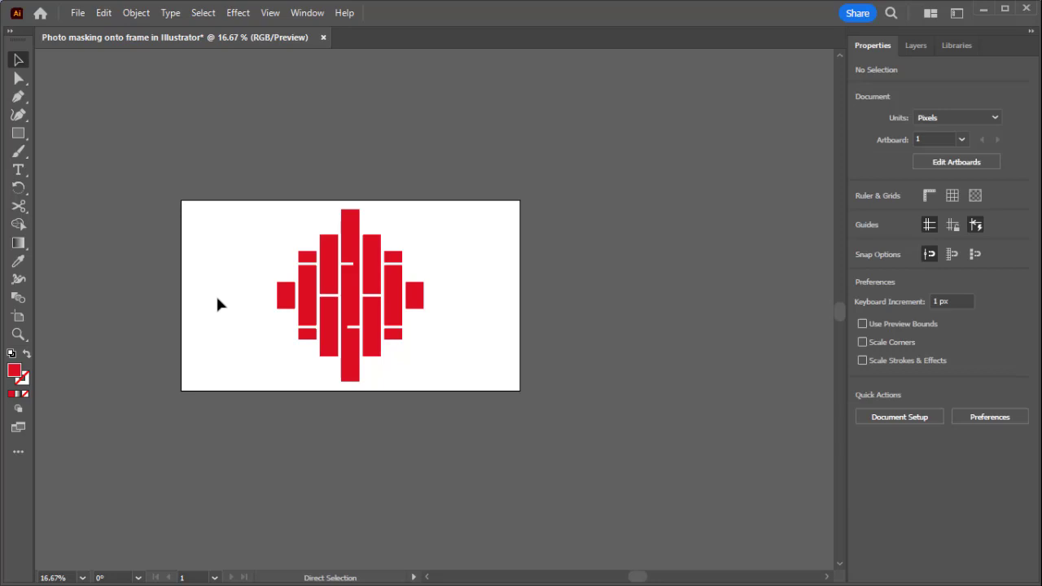
{"action": "key", "text": "ctrl+0"}
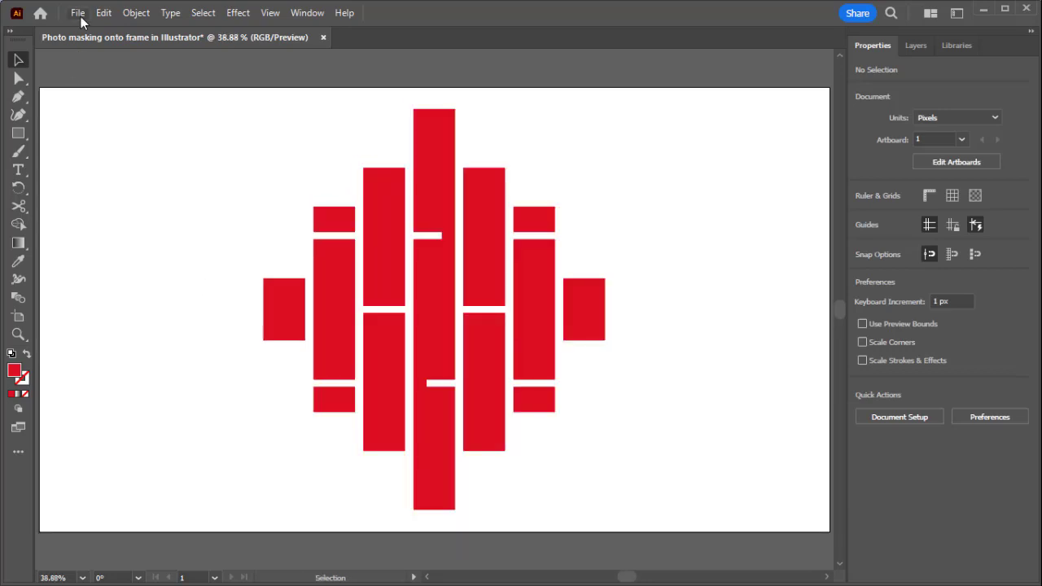
- Place Girl Image-2.jpg, then position and enlarge it over the bar design
{"action": "left_click", "coordinate": [78, 13]}
{"action": "left_click", "coordinate": [128, 288]}
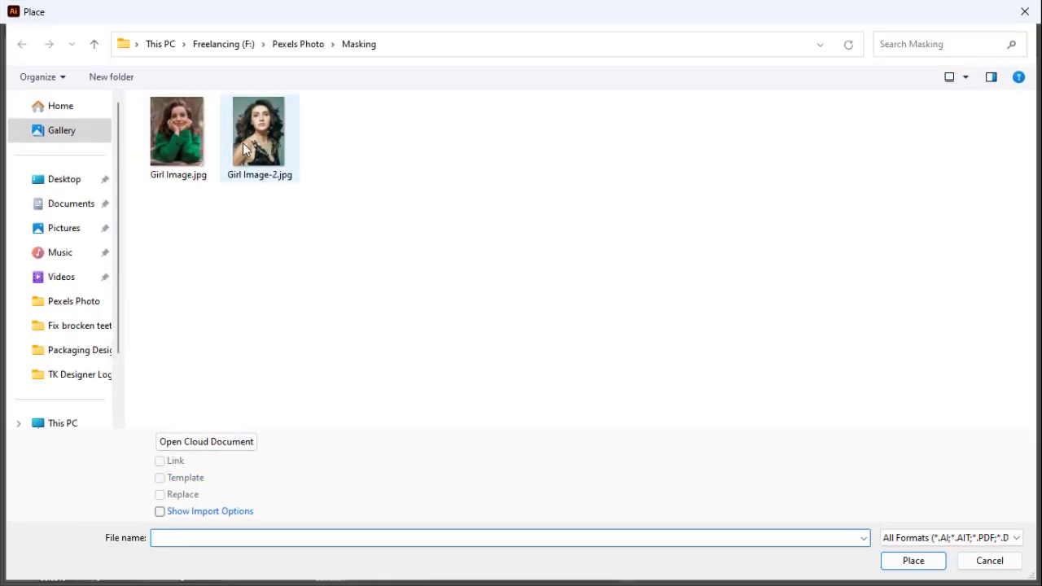
{"action": "double_click", "coordinate": [259, 133]}
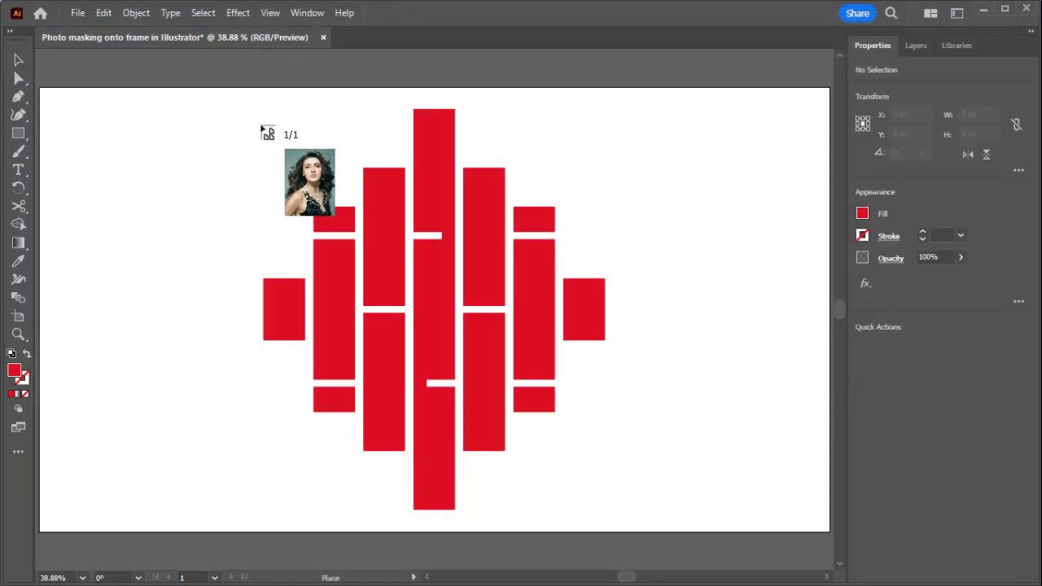
{"action": "left_click_drag", "start_coordinate": [249, 94], "coordinate": [555, 560]}
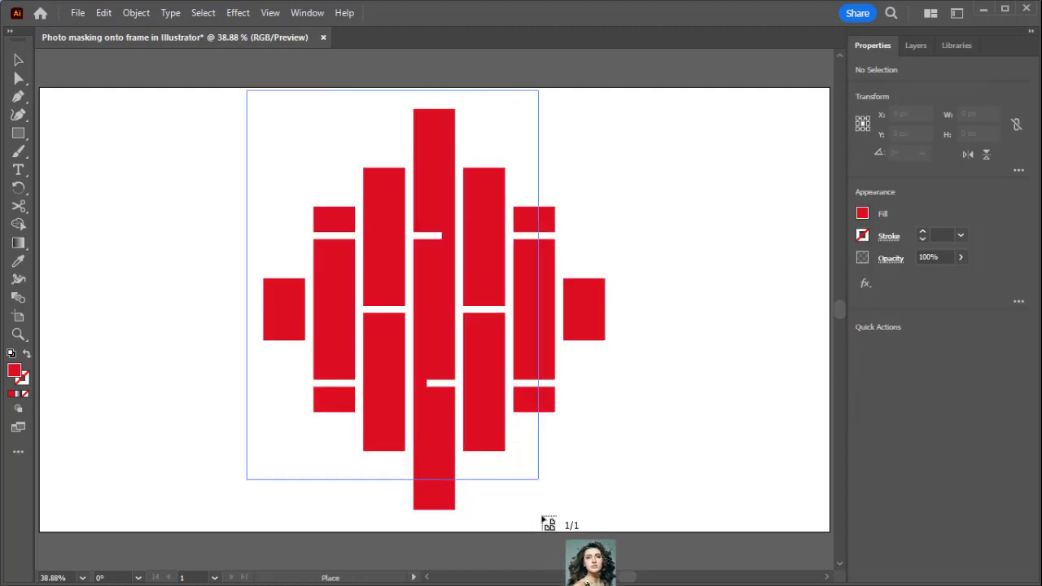
{"action": "left_click_drag", "start_coordinate": [527, 445], "coordinate": [555, 464]}
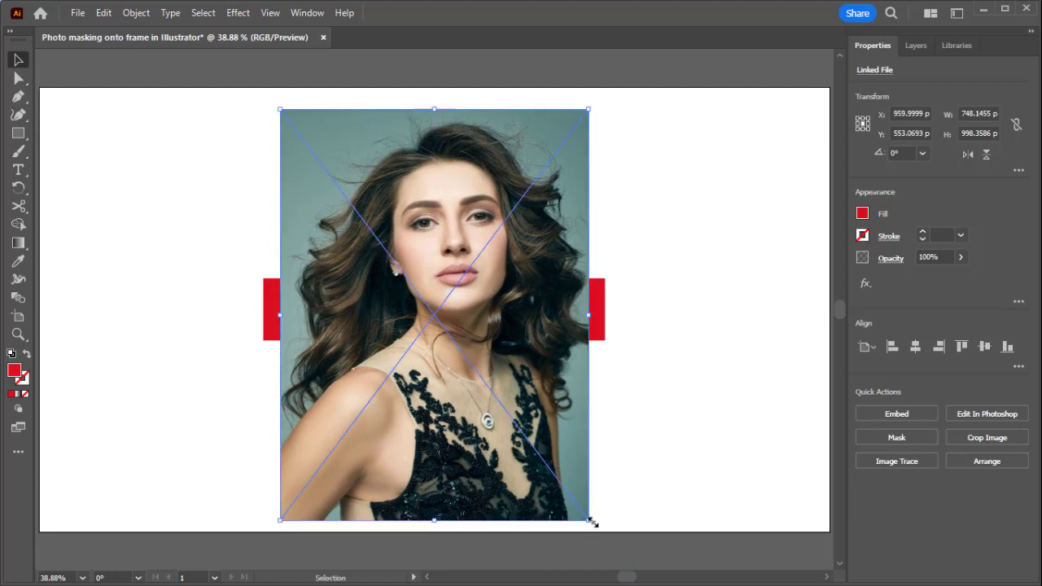
{"action": "left_click_drag", "start_coordinate": [592, 522], "coordinate": [609, 552]}
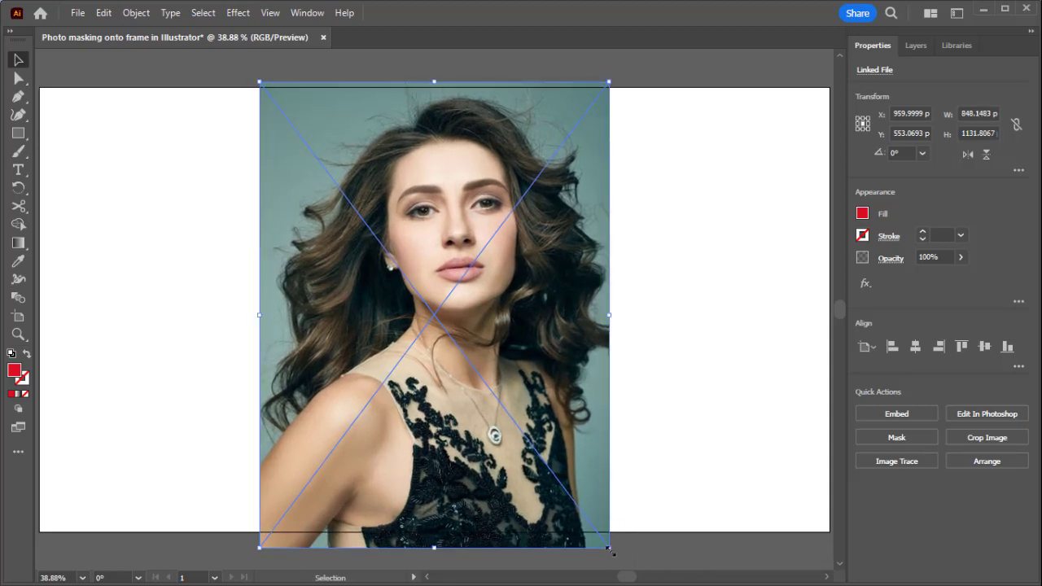
- Embed the photo and send it behind the red bars
{"action": "left_click", "coordinate": [651, 453]}
{"action": "left_click", "coordinate": [595, 459]}
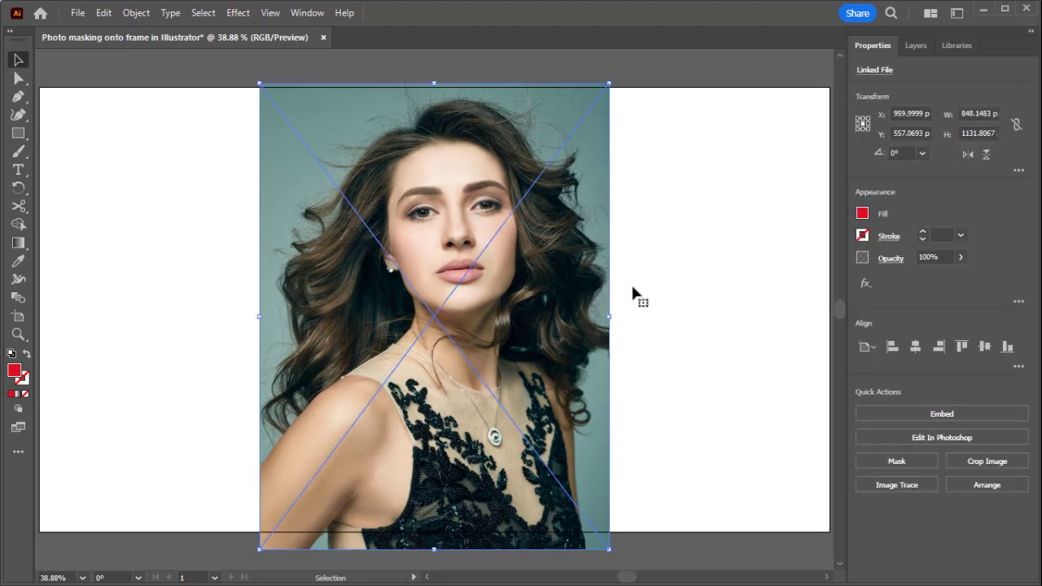
{"action": "left_click", "coordinate": [231, 132]}
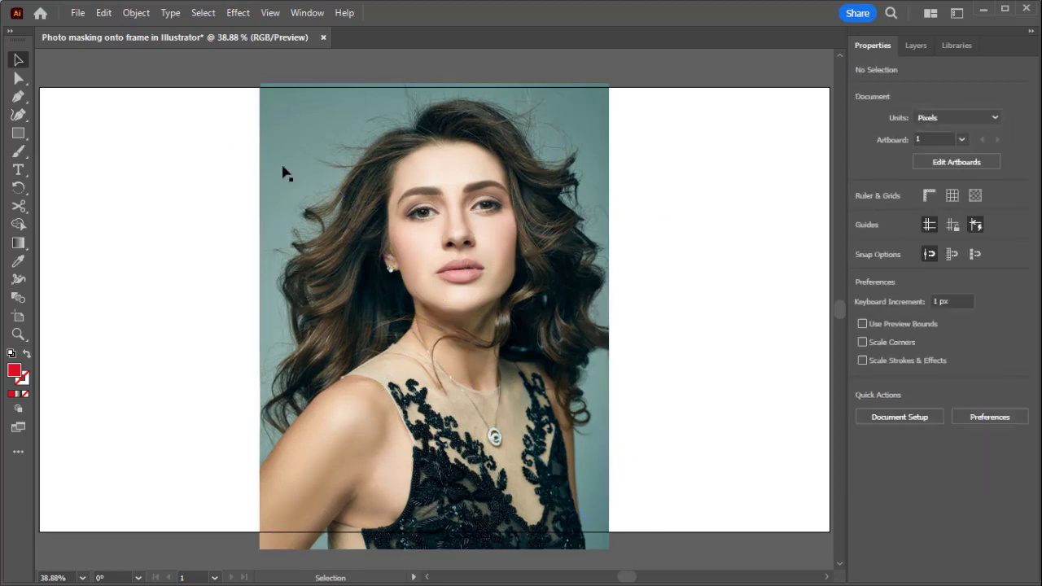
{"action": "left_click", "coordinate": [561, 260]}
{"action": "right_click", "coordinate": [562, 260]}
{"action": "left_click", "coordinate": [704, 331]}
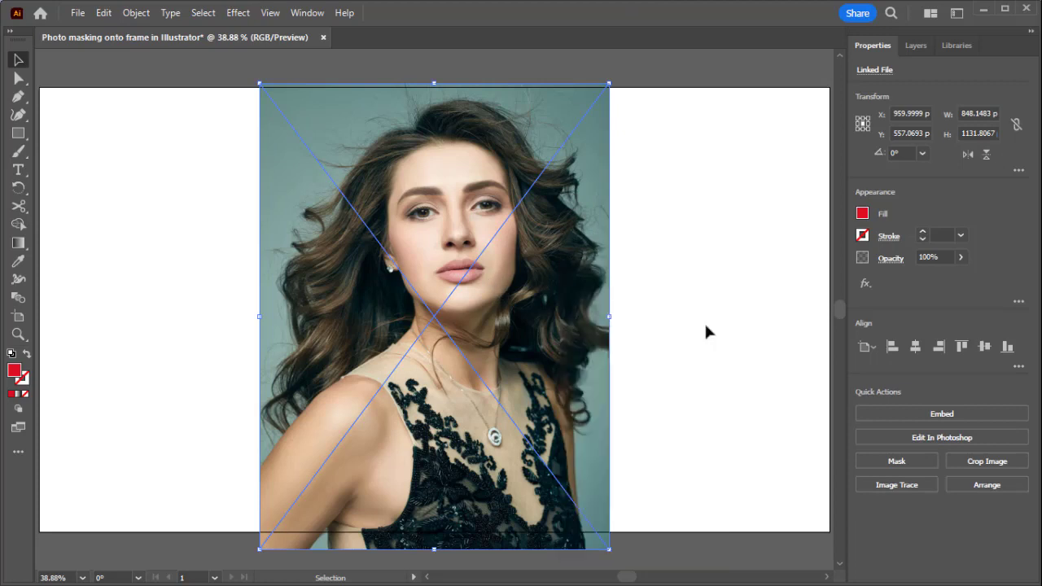
{"action": "left_click", "coordinate": [941, 413]}
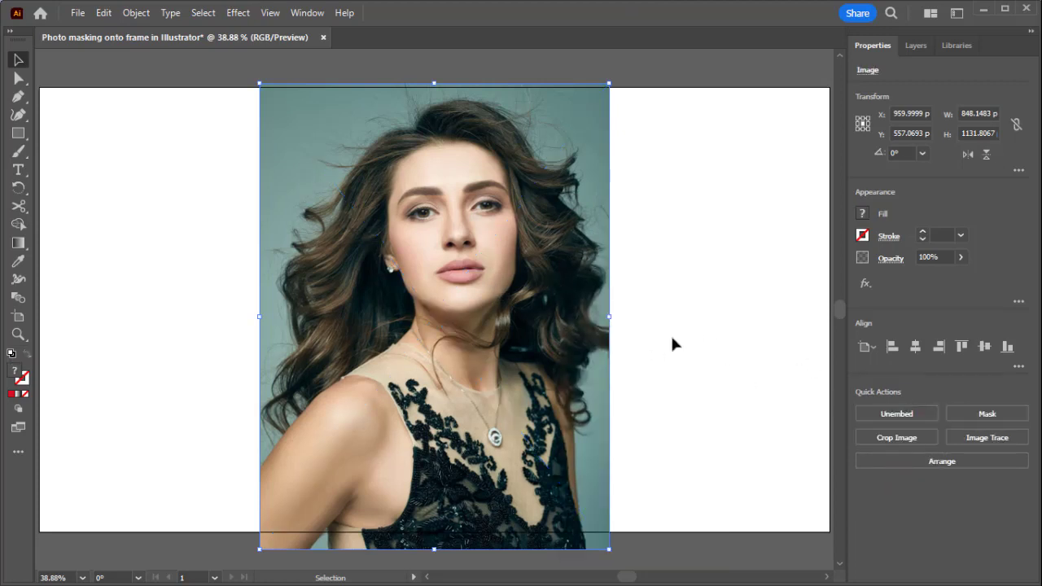
{"action": "right_click", "coordinate": [550, 310]}
{"action": "mouse_move", "coordinate": [594, 227]}
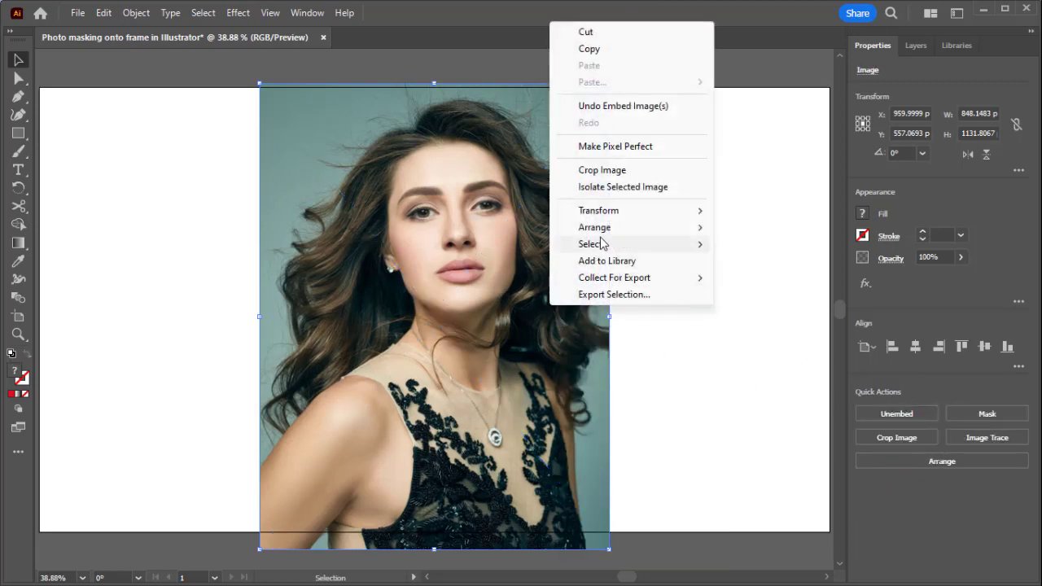
{"action": "left_click", "coordinate": [775, 280]}
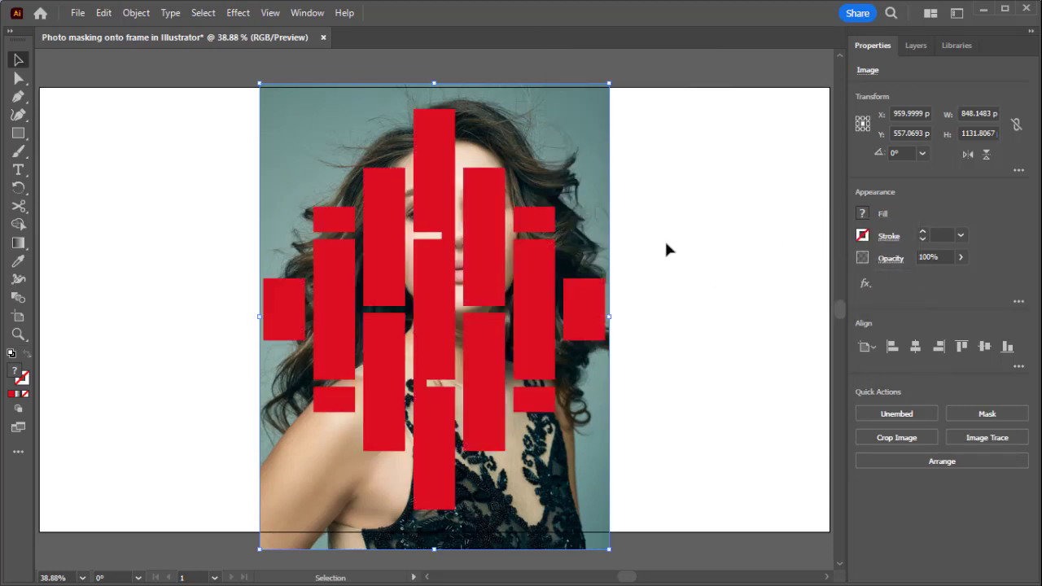
{"action": "left_click", "coordinate": [678, 307]}
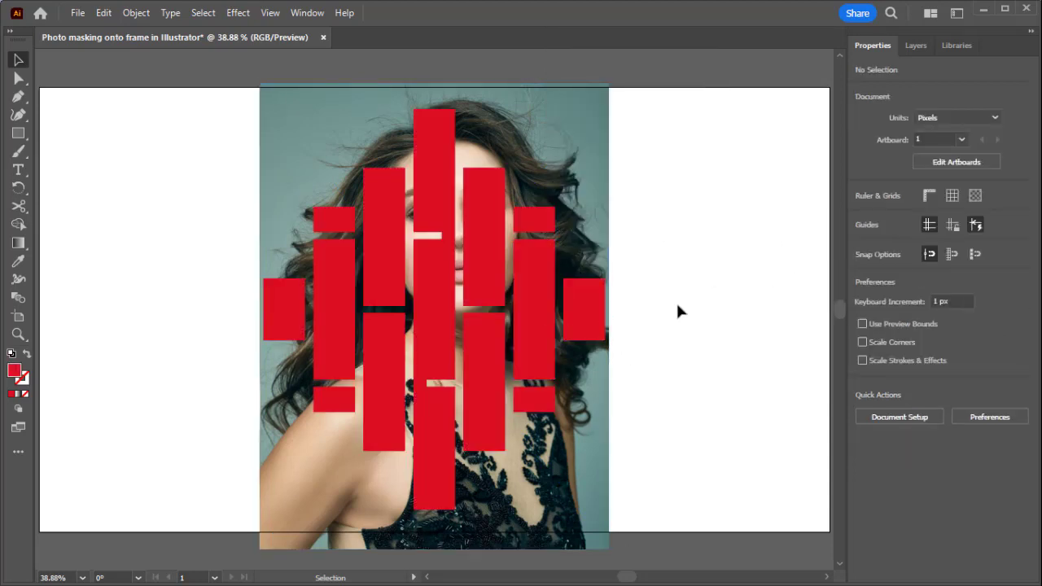
- Create a 1920 × 1080 px rectangle and move it over the artwork
{"action": "left_click", "coordinate": [18, 133]}
{"action": "left_click", "coordinate": [637, 240]}
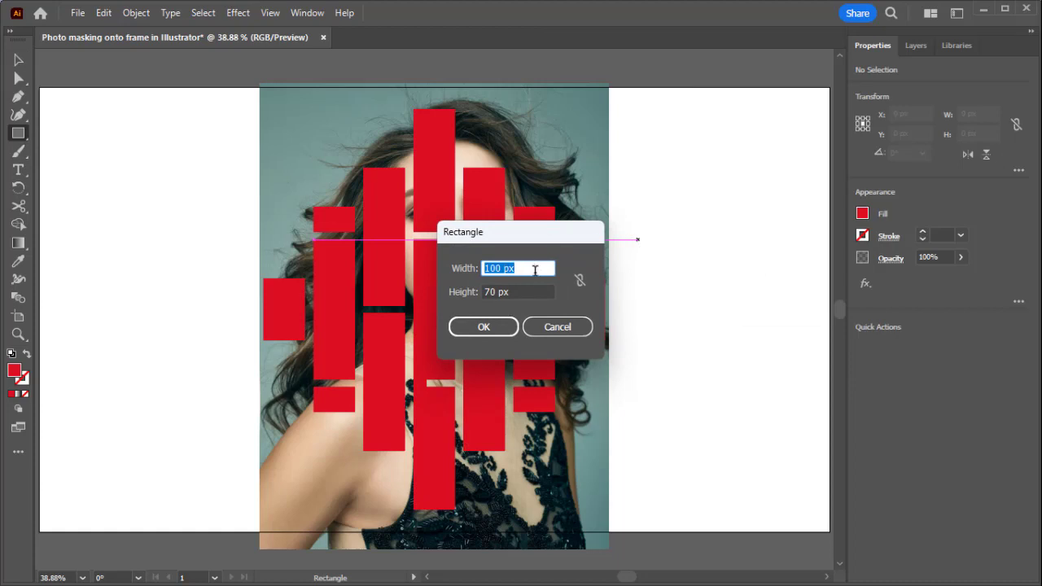
{"action": "type", "text": "1920"}
{"action": "left_click", "coordinate": [521, 294]}
{"action": "type", "text": "10"}
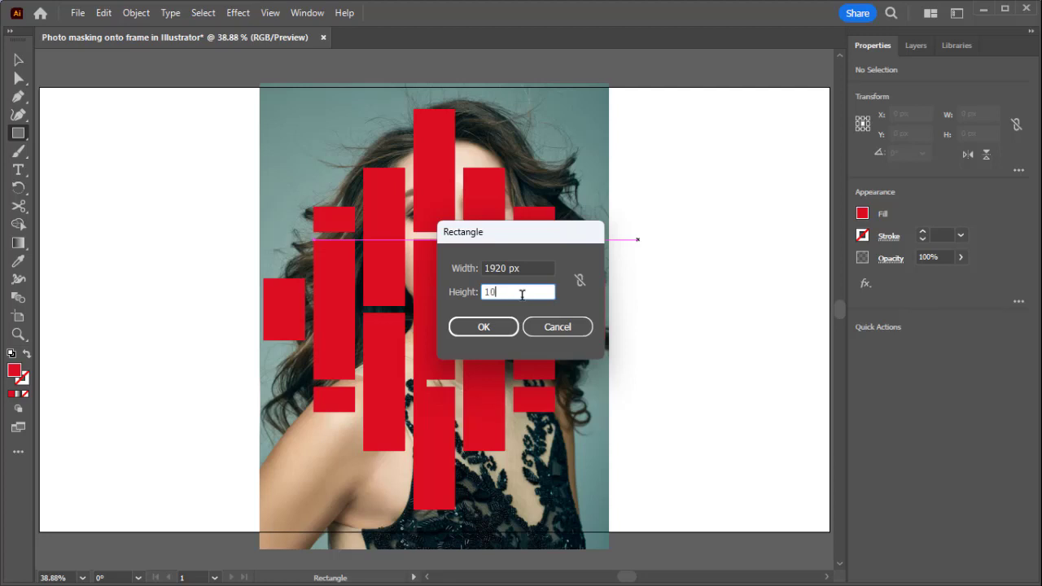
{"action": "type", "text": "80"}
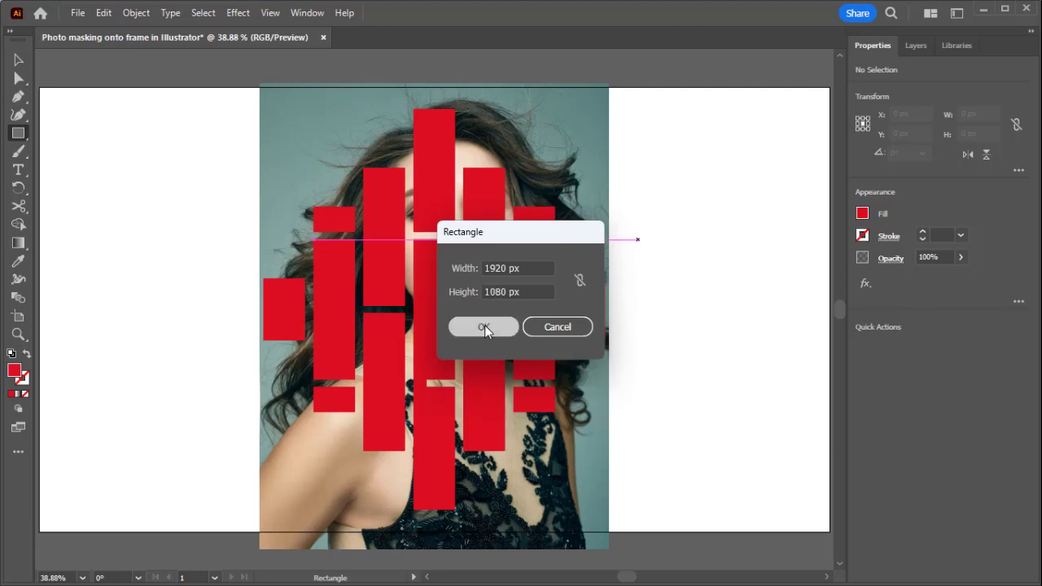
{"action": "left_click", "coordinate": [484, 326]}
{"action": "left_click", "coordinate": [18, 59]}
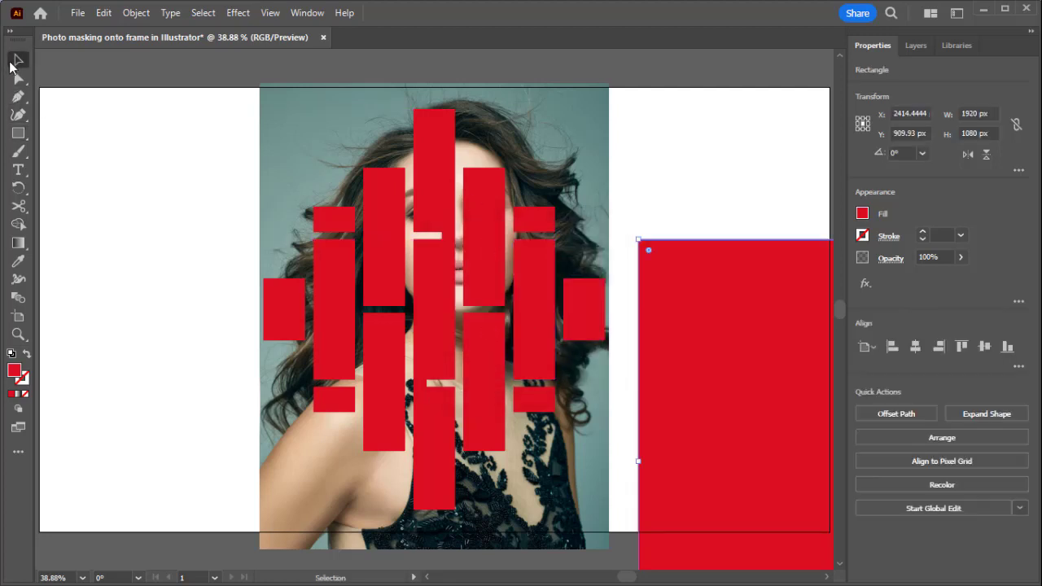
{"action": "left_click_drag", "start_coordinate": [728, 355], "coordinate": [646, 284]}
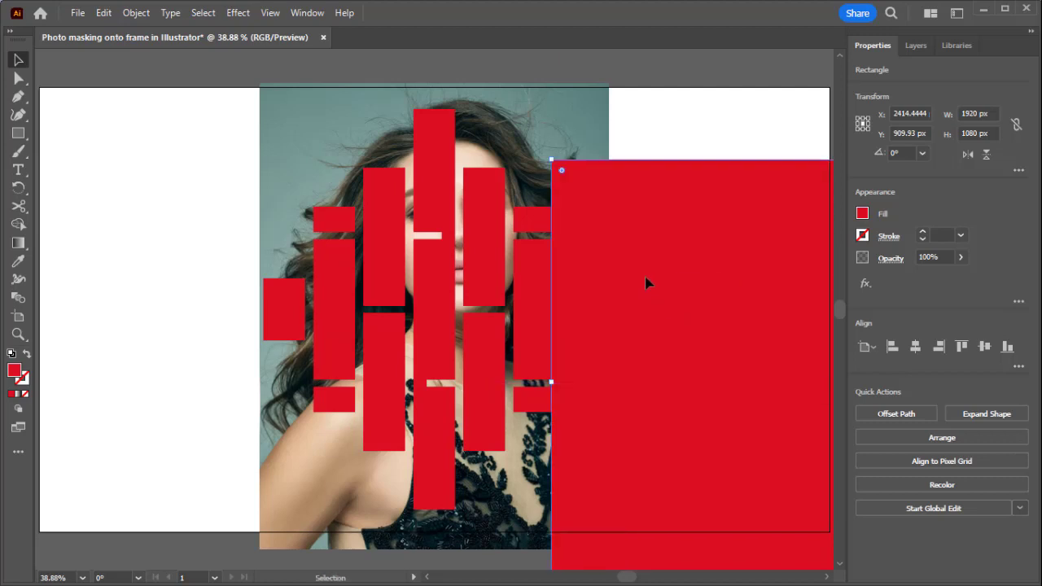
- Fill the rectangle with the photo's grey-teal backdrop, send it to back, and centre it
{"action": "left_click", "coordinate": [17, 265]}
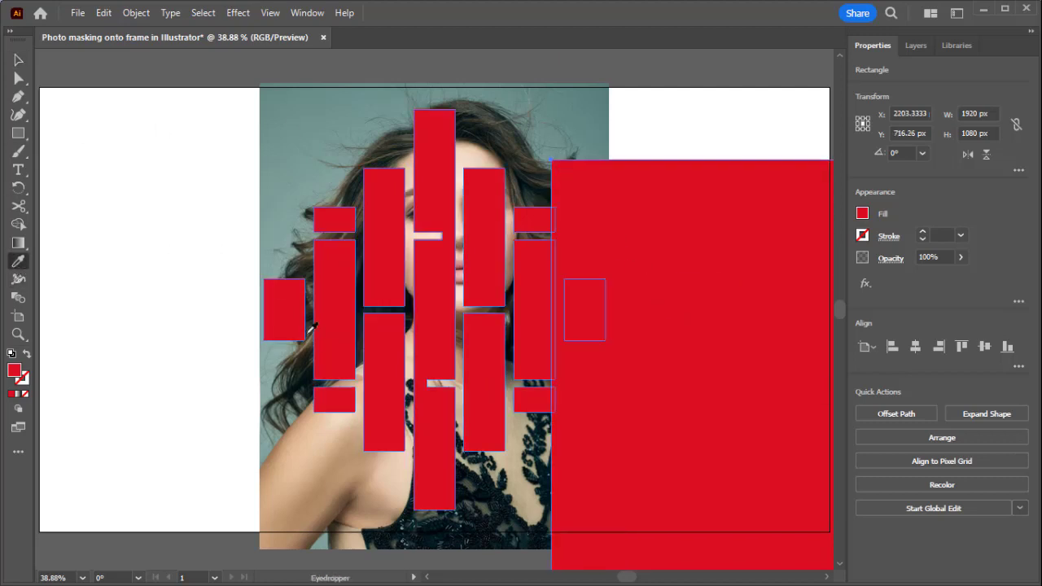
{"action": "left_click", "coordinate": [273, 213]}
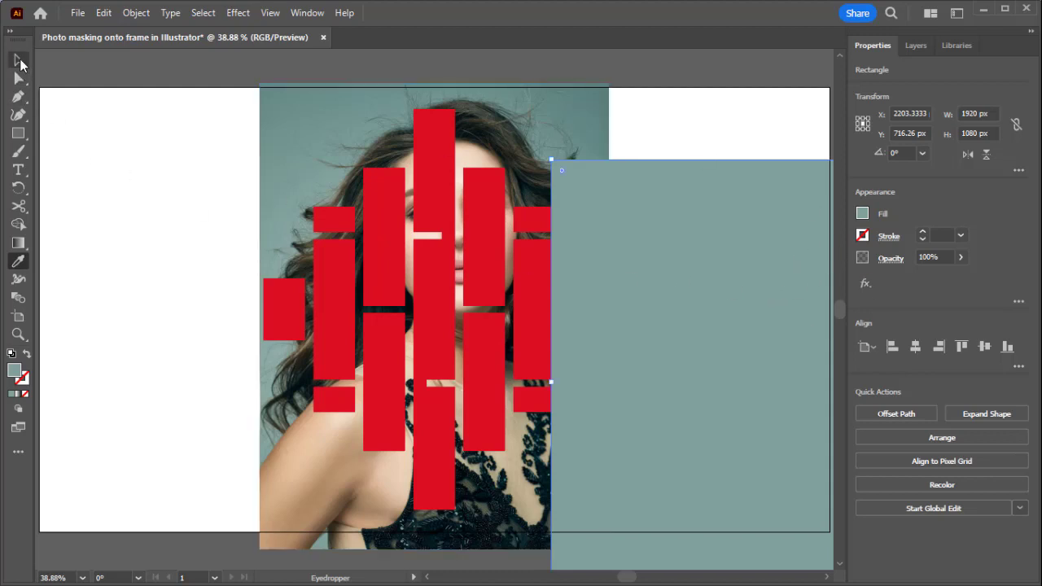
{"action": "left_click", "coordinate": [18, 59]}
{"action": "left_click_drag", "start_coordinate": [577, 242], "coordinate": [561, 240]}
{"action": "right_click", "coordinate": [561, 242]}
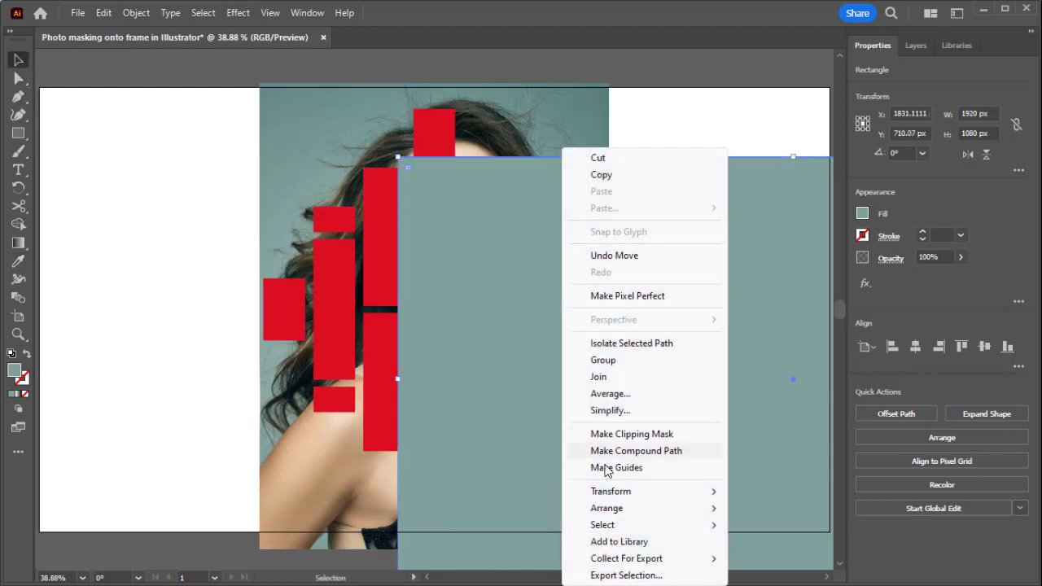
{"action": "mouse_move", "coordinate": [606, 508]}
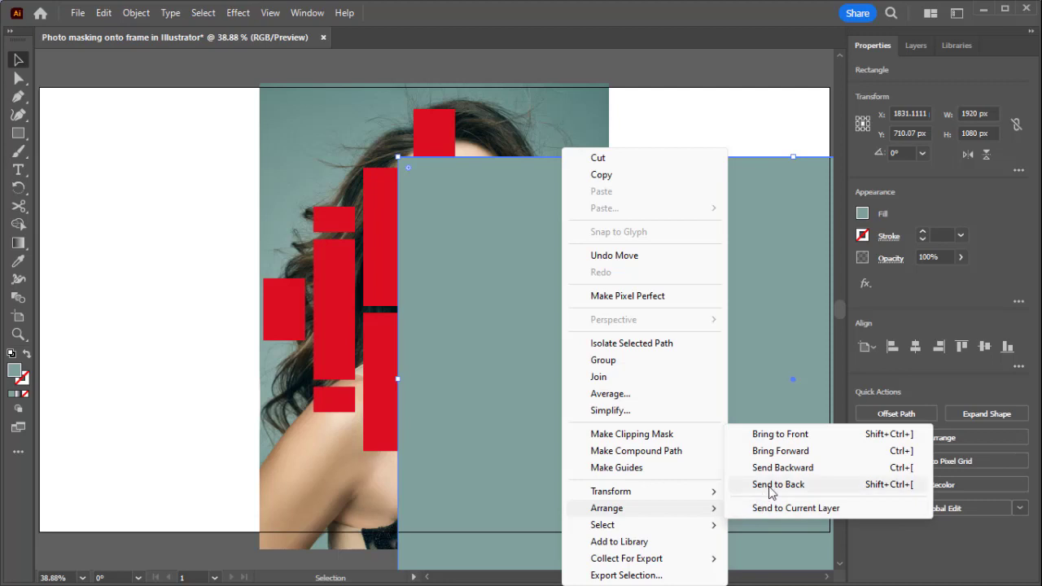
{"action": "left_click", "coordinate": [768, 485]}
{"action": "left_click", "coordinate": [913, 350]}
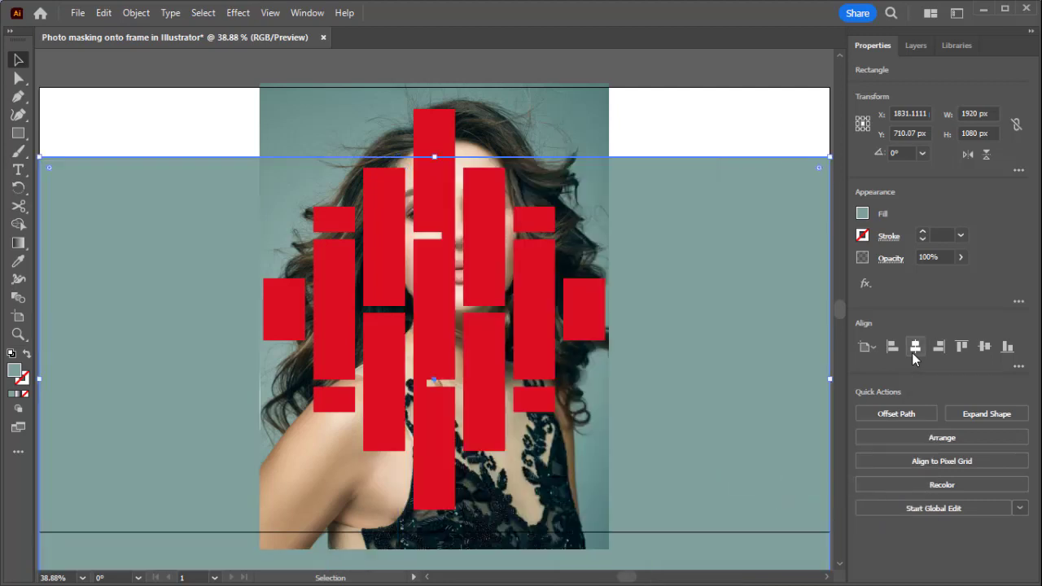
{"action": "left_click", "coordinate": [981, 349]}
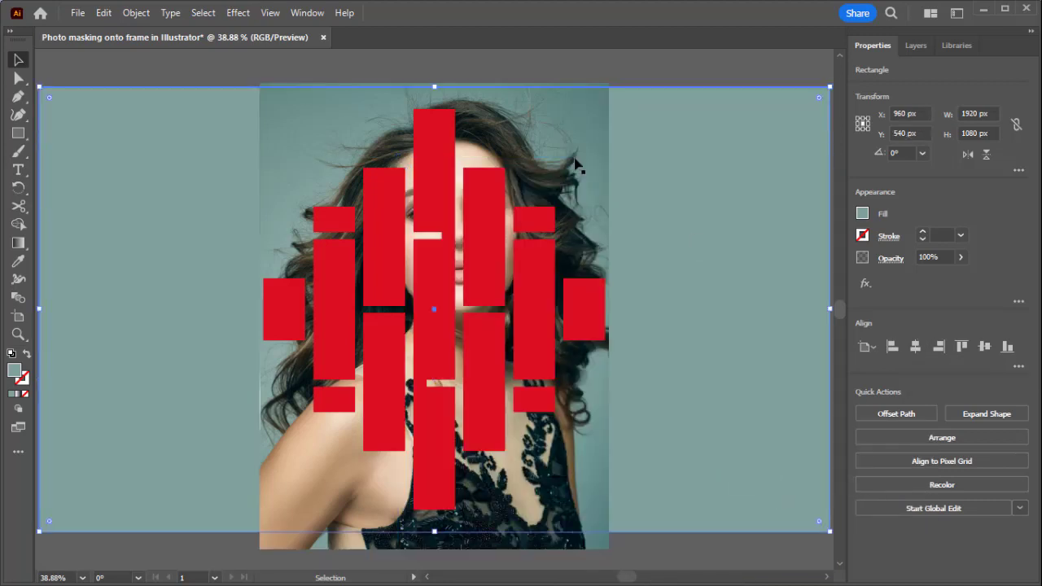
{"action": "key", "text": "ctrl+shift+a"}
{"action": "left_click", "coordinate": [561, 113]}
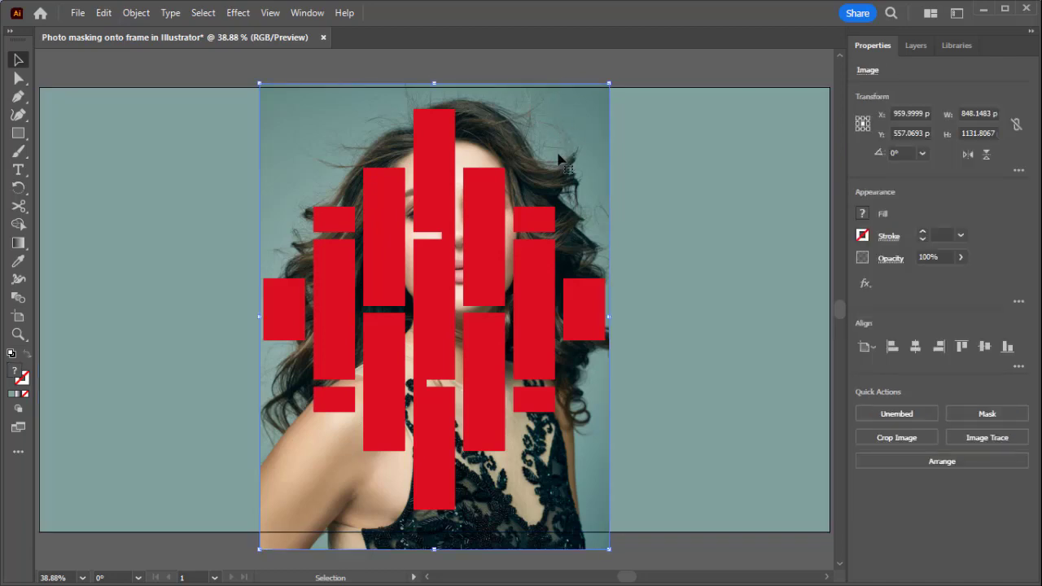
- Clip the portrait into the bar shapes with Make Clipping Mask and give them a 1 pt outline
{"action": "left_click", "coordinate": [491, 234], "text": "shift"}
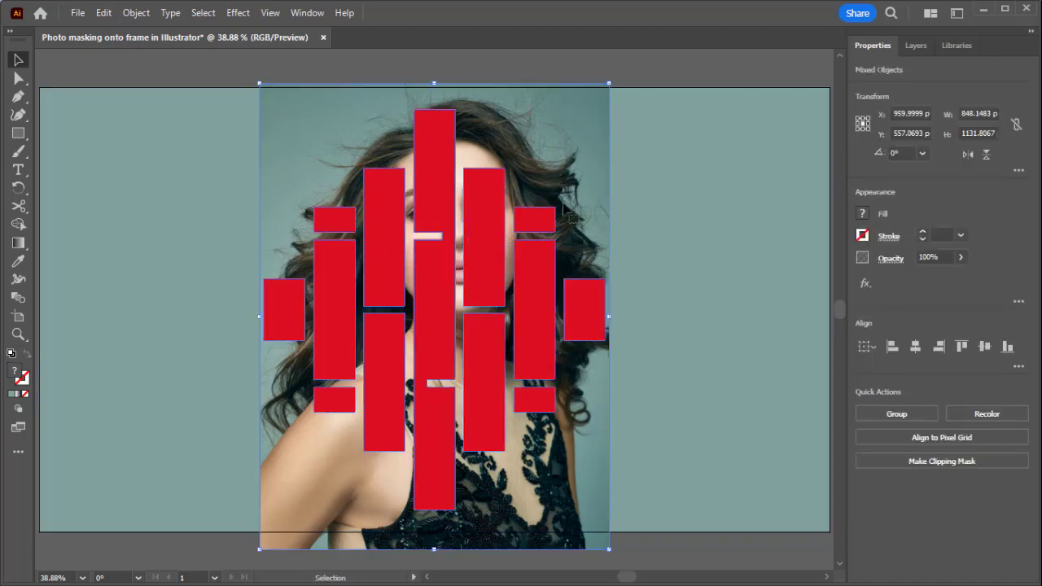
{"action": "right_click", "coordinate": [489, 233]}
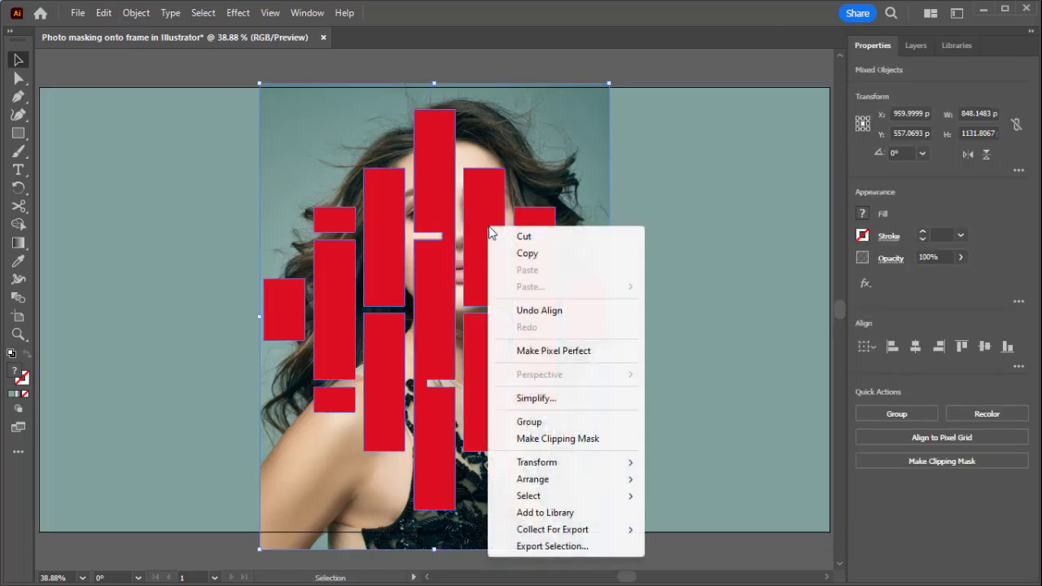
{"action": "left_click", "coordinate": [524, 438]}
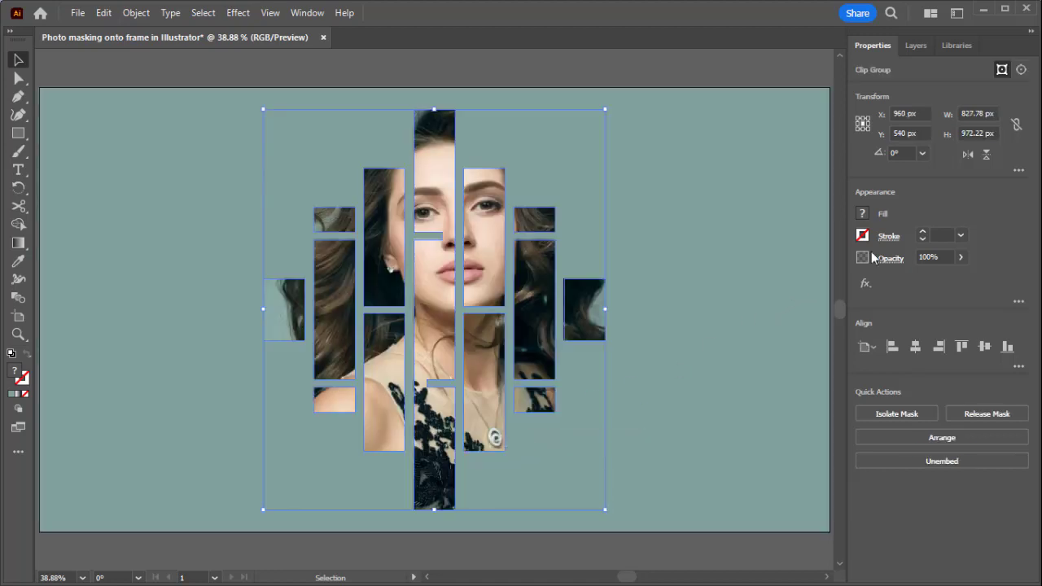
{"action": "left_click", "coordinate": [924, 234]}
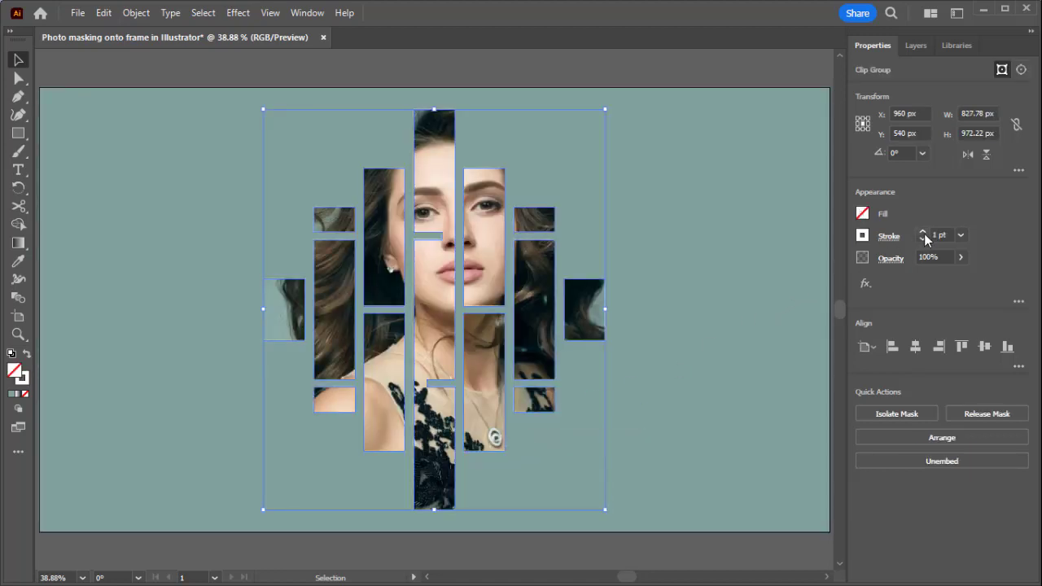
- Give the bars a 2 pt stroke and a Multiply 75% drop shadow (7 px offsets, 5 px blur)
{"action": "left_click", "coordinate": [923, 234]}
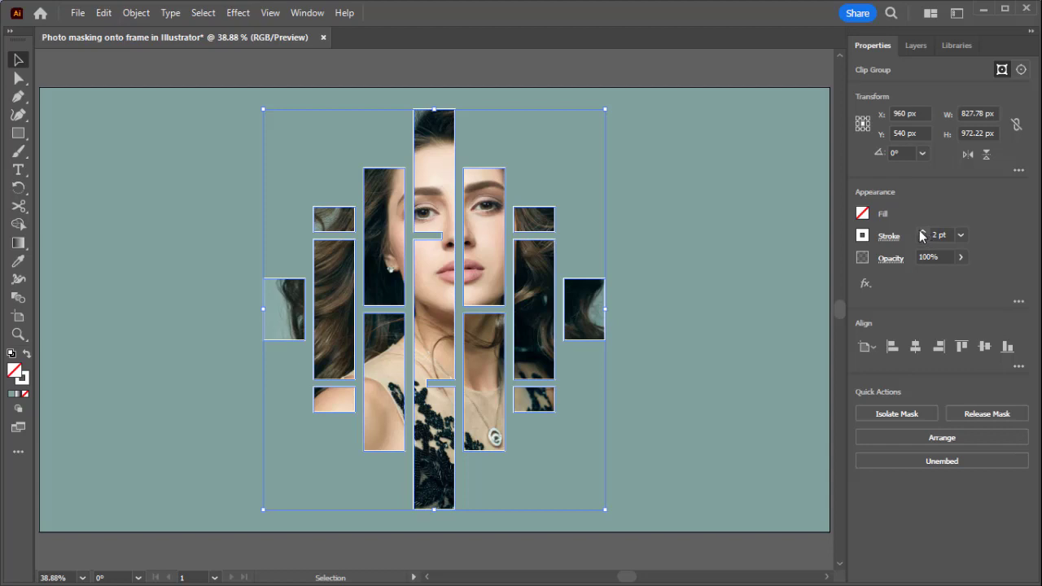
{"action": "left_click", "coordinate": [865, 283]}
{"action": "mouse_move", "coordinate": [916, 350]}
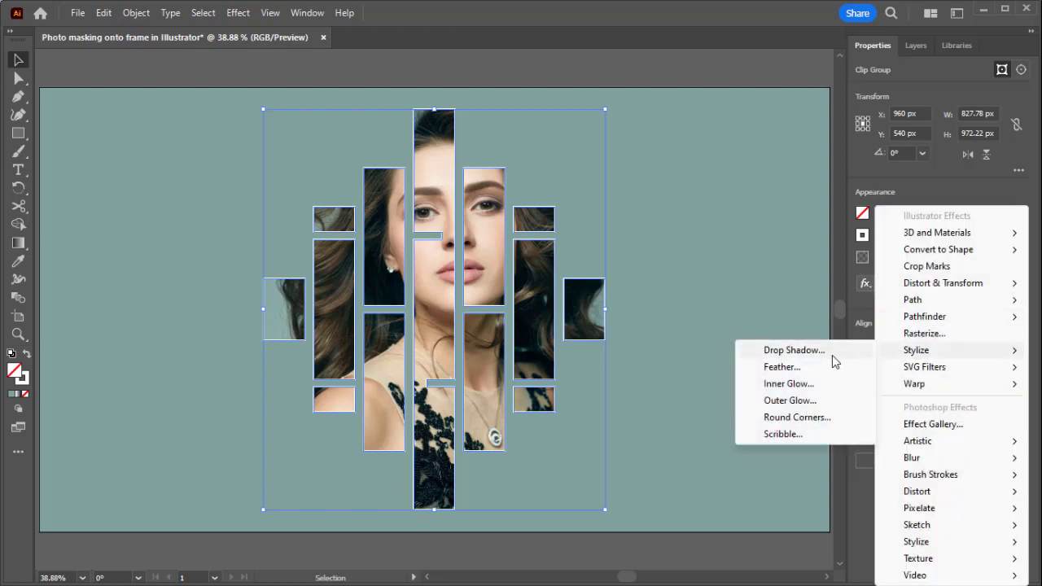
{"action": "left_click", "coordinate": [832, 354]}
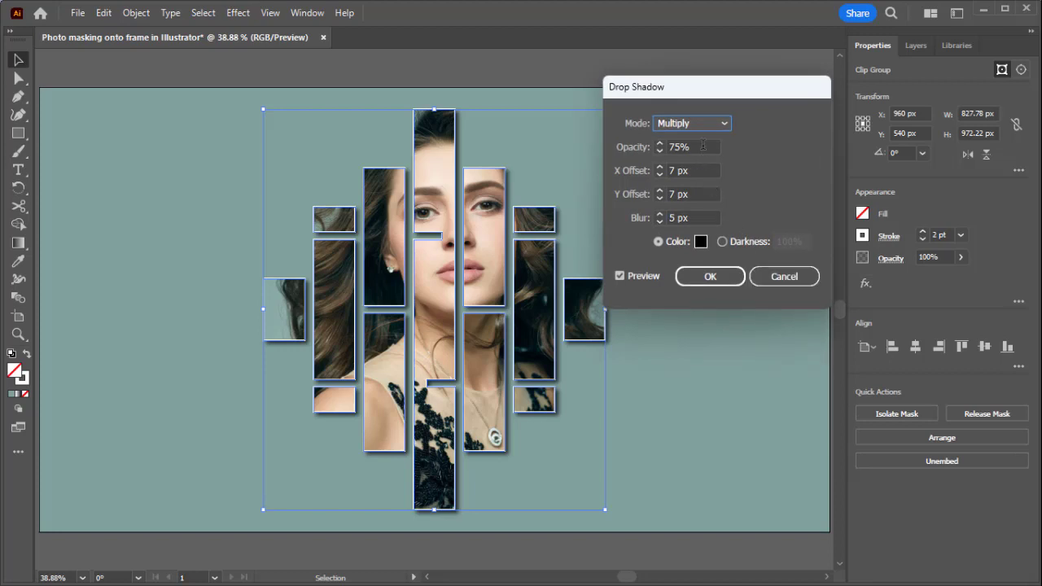
{"action": "left_click", "coordinate": [702, 146]}
{"action": "key", "text": "Tab"}
{"action": "key", "text": "Tab"}
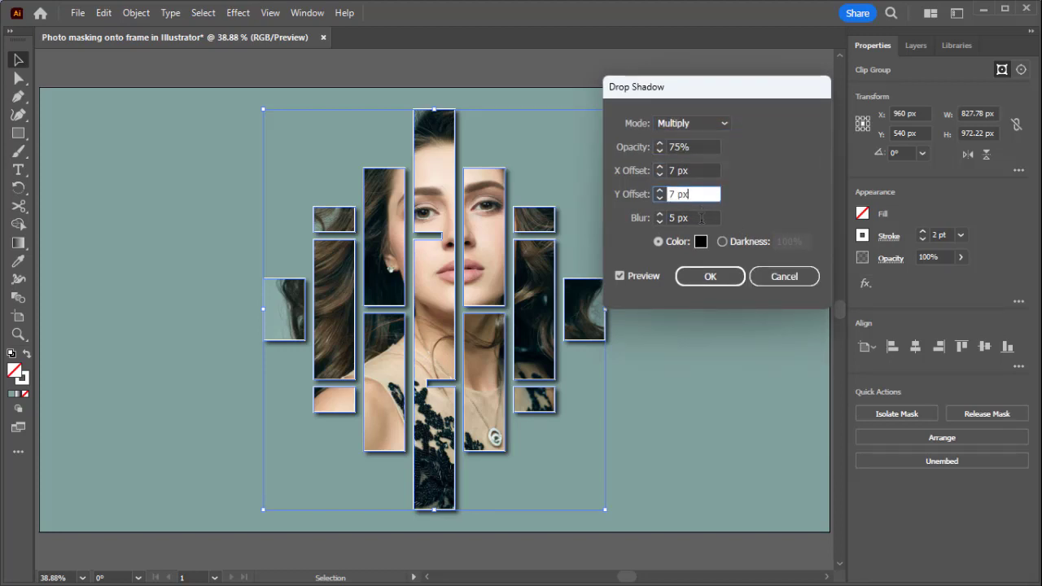
{"action": "key", "text": "Tab"}
{"action": "left_click", "coordinate": [709, 276]}
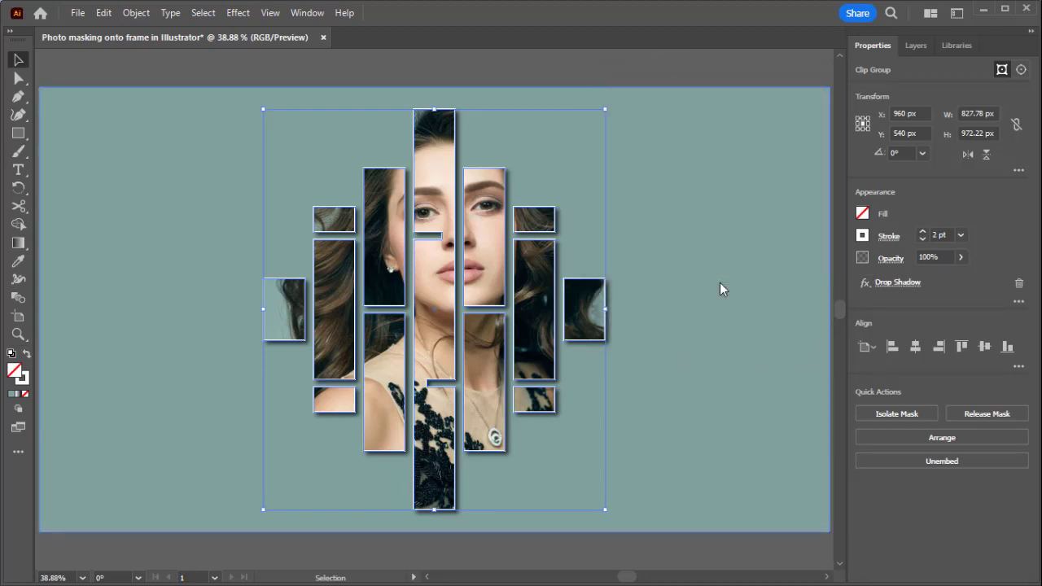
{"action": "left_click", "coordinate": [617, 76]}
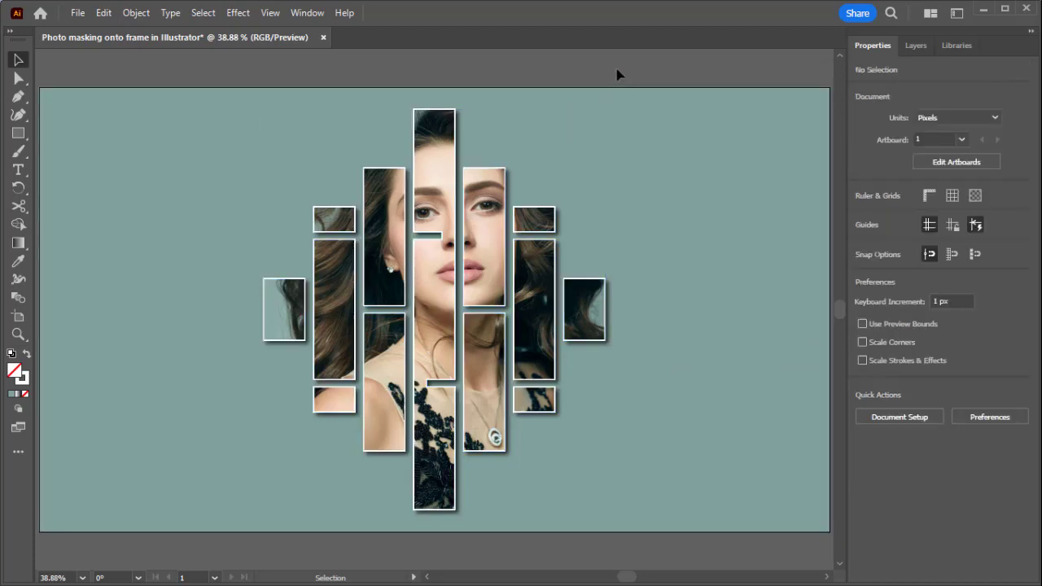